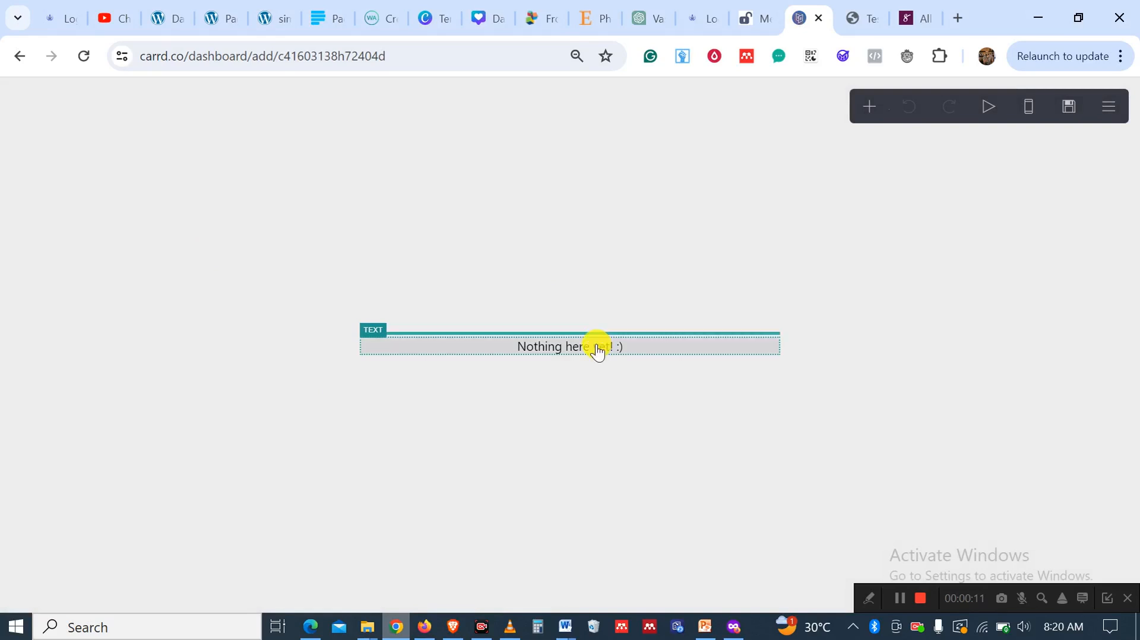
# Delete the "Nothing here yet! :)" placeholder text element from the page
pyautogui.click(664, 347)
pyautogui.scroll(-1, 131, 332)
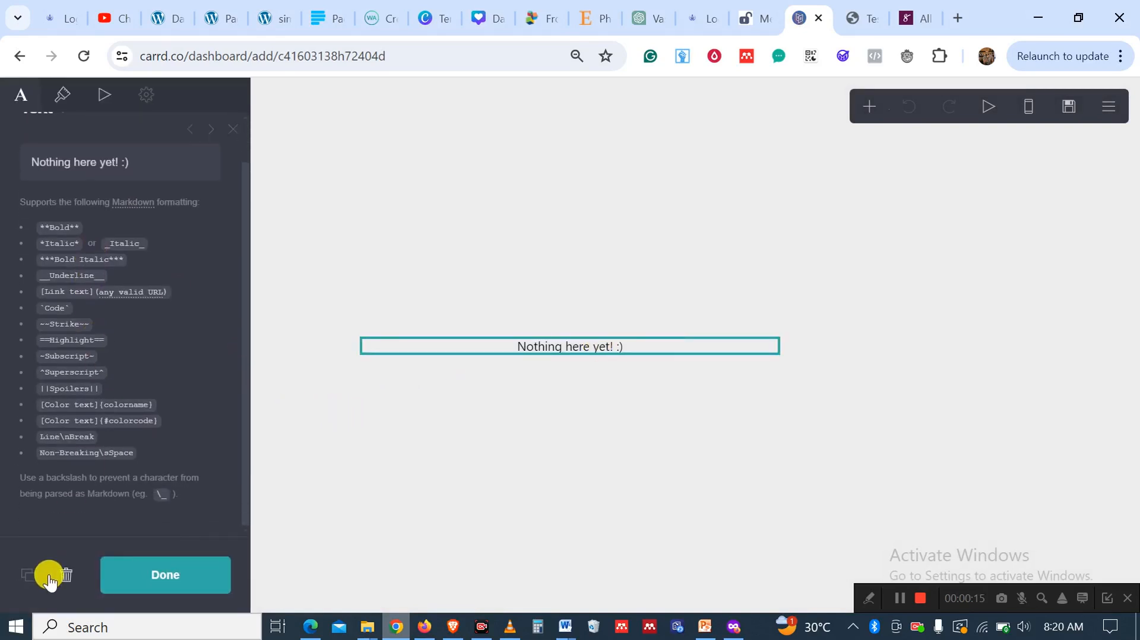
pyautogui.click(67, 575)
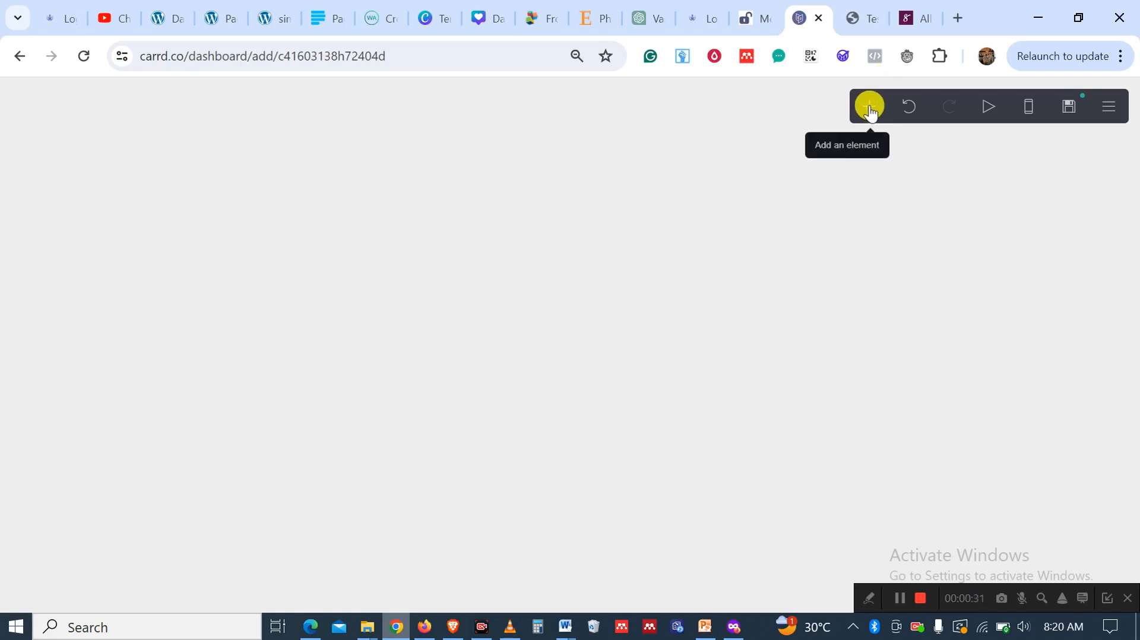
# Add a new text element to the page and erase its default wording
pyautogui.click(870, 108)
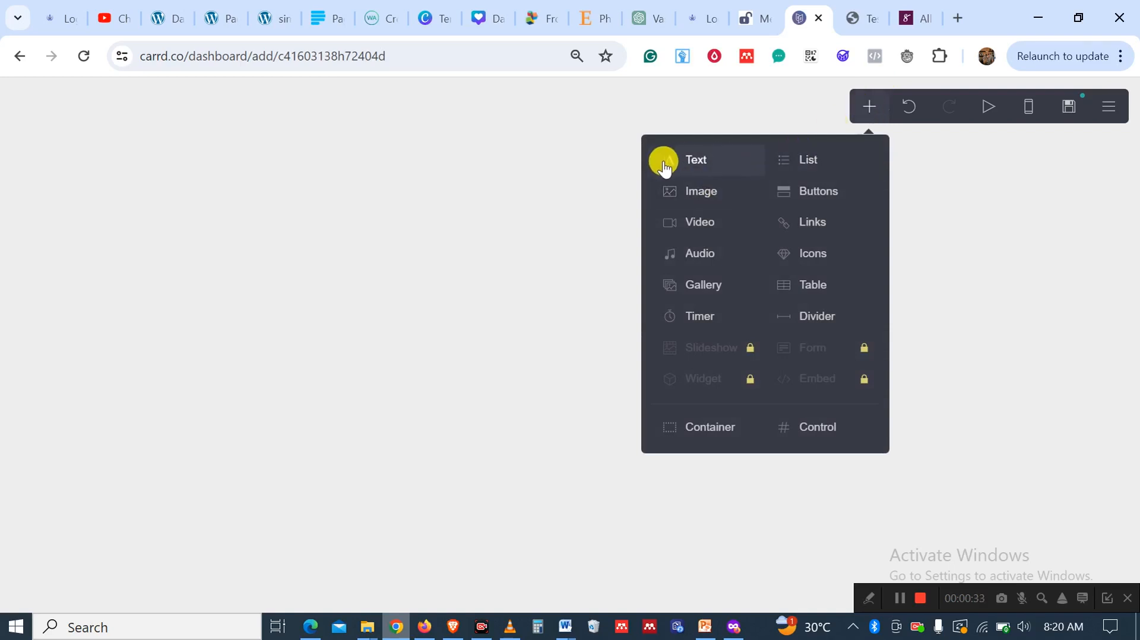
pyautogui.click(696, 166)
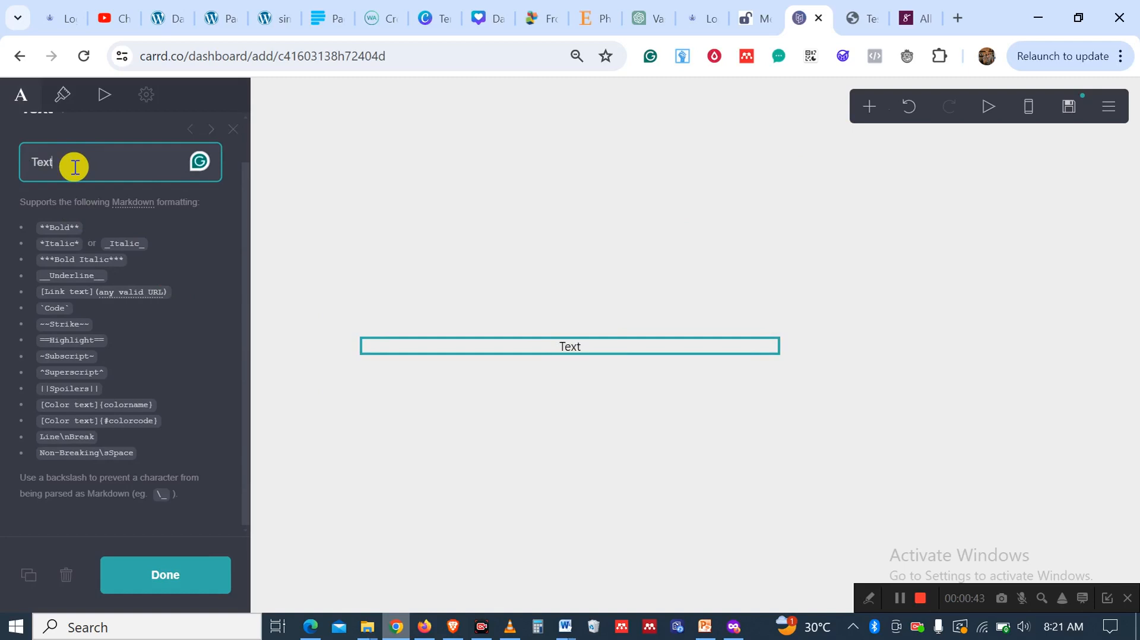
pyautogui.press('BackSpace')
pyautogui.press('BackSpace')
pyautogui.press('BackSpace')
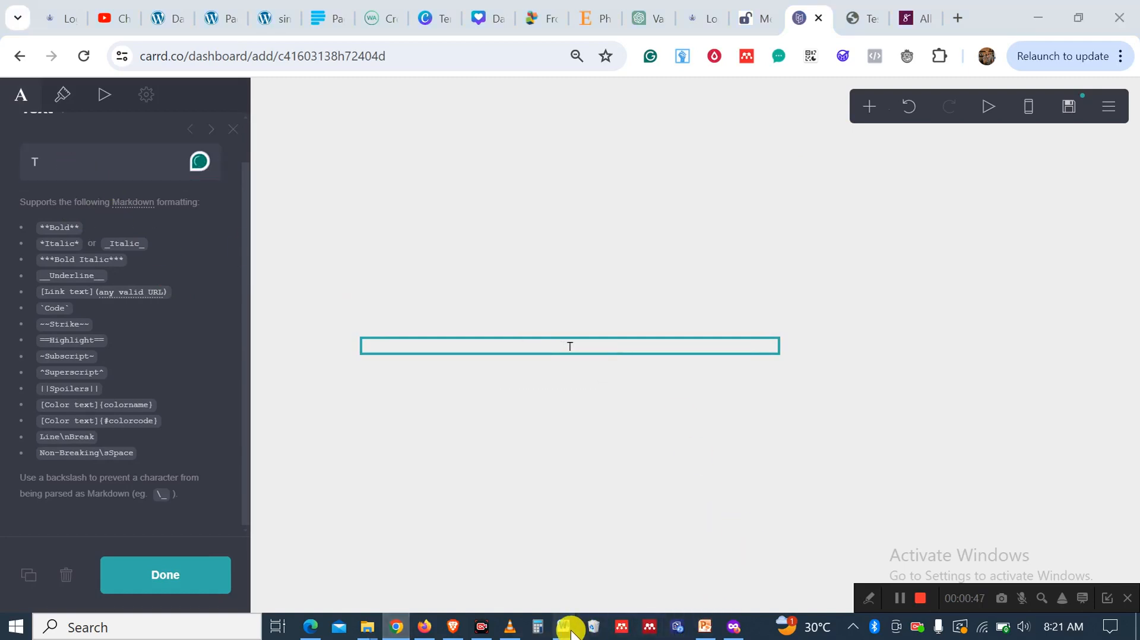
# Copy the headline "HOW I MADE 1-MILLION NAIRA SELLING BAGS ONLINE……" from the Word document into the Carrd text element
pyautogui.moveTo(569, 629)
pyautogui.click(1028, 552)
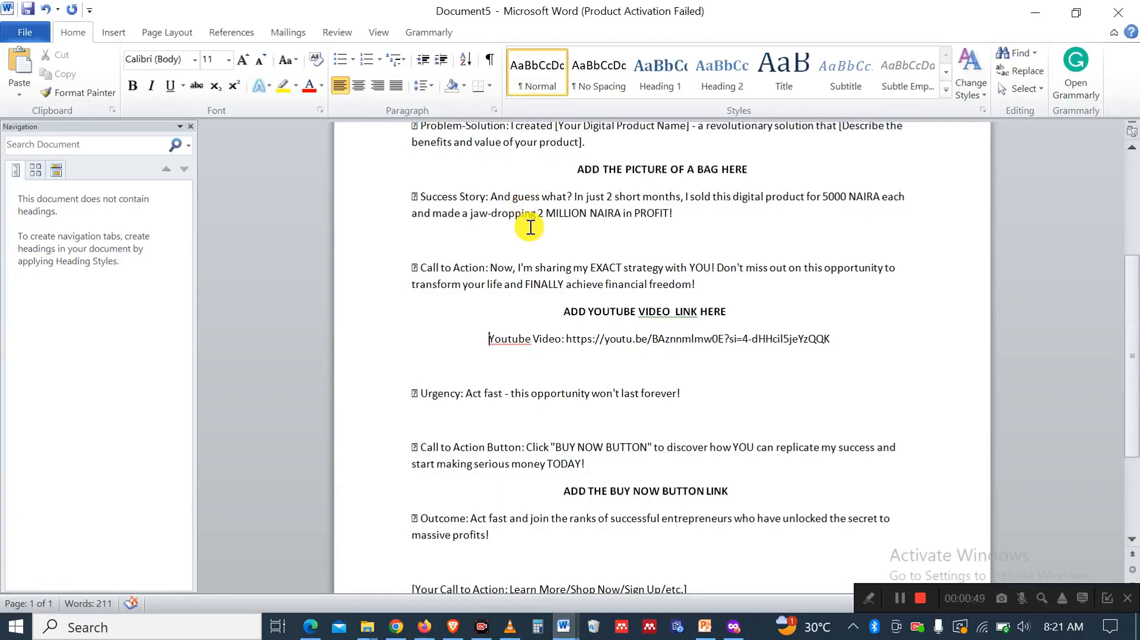
pyautogui.scroll(6, 542, 234)
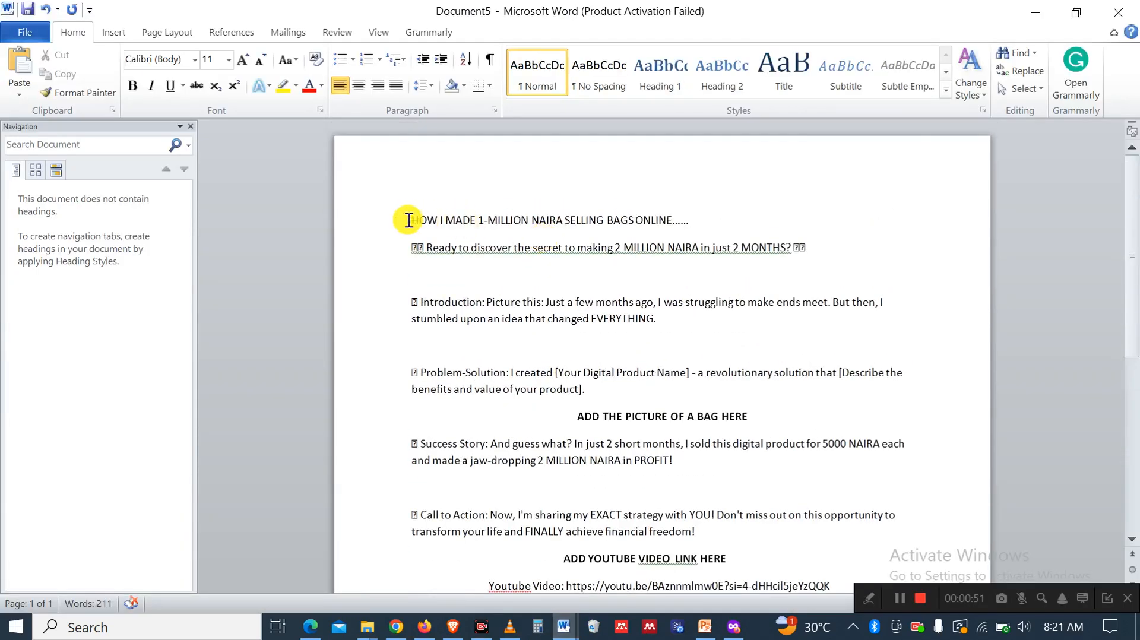
pyautogui.moveTo(409, 221); pyautogui.dragTo(688, 220)
pyautogui.hotkey('ctrl', 'c')
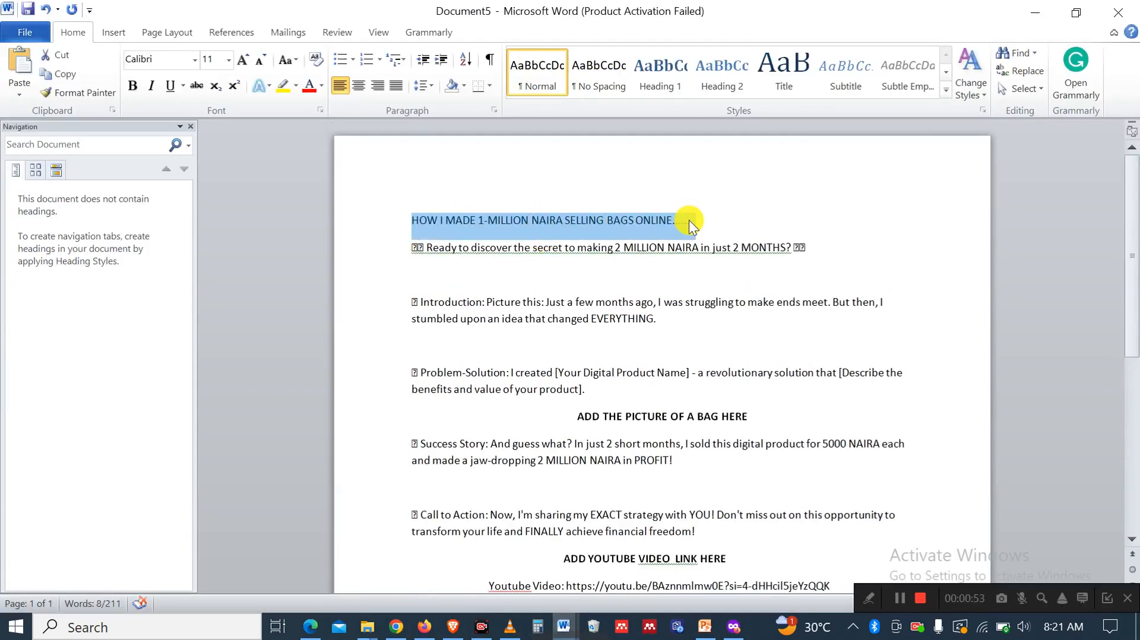
pyautogui.click(397, 629)
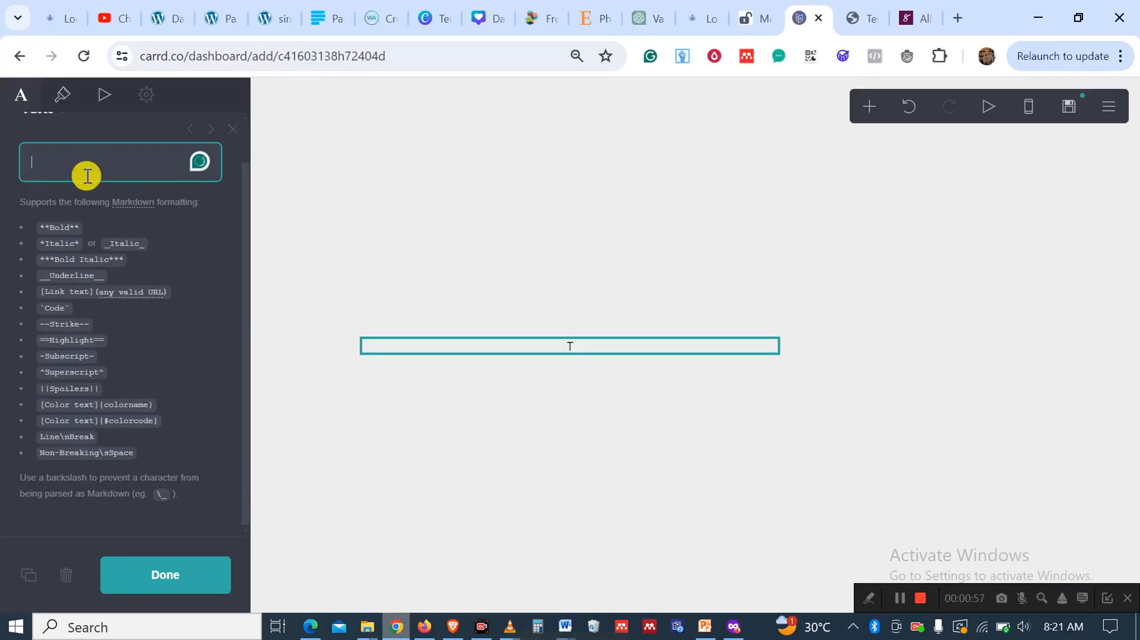
pyautogui.hotkey('ctrl', 'v')
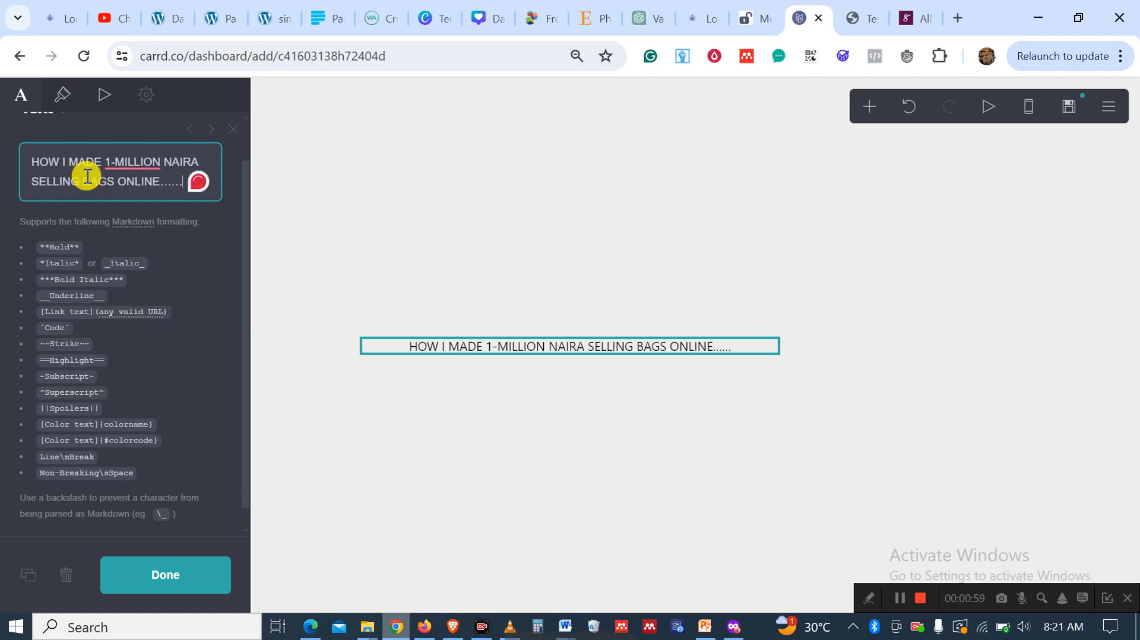
pyautogui.moveTo(118, 164)
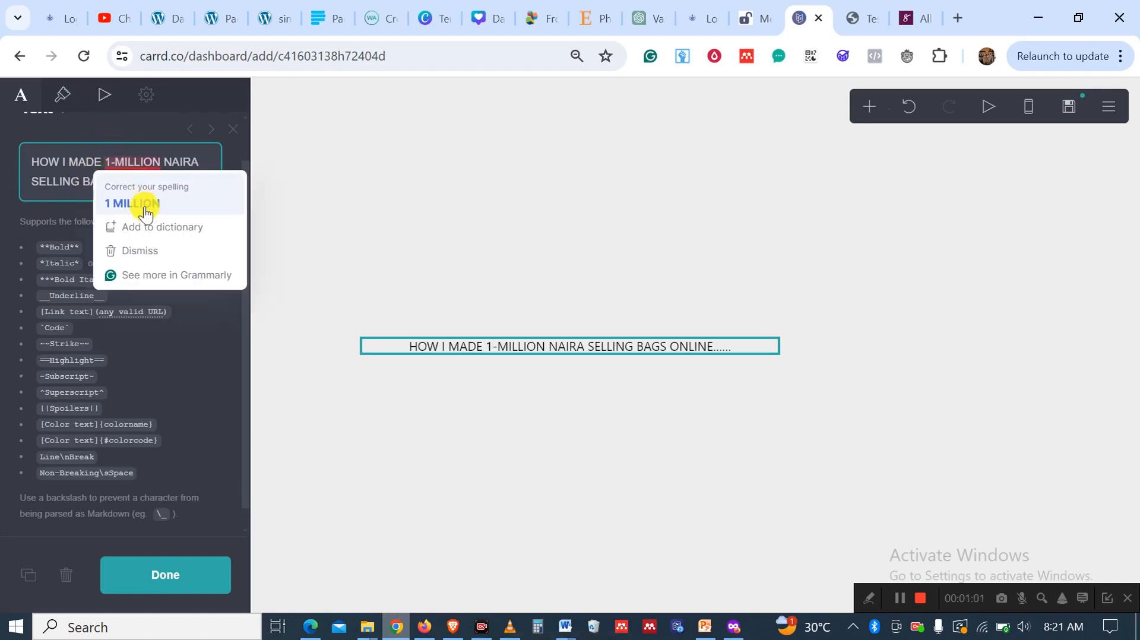
pyautogui.click(142, 197)
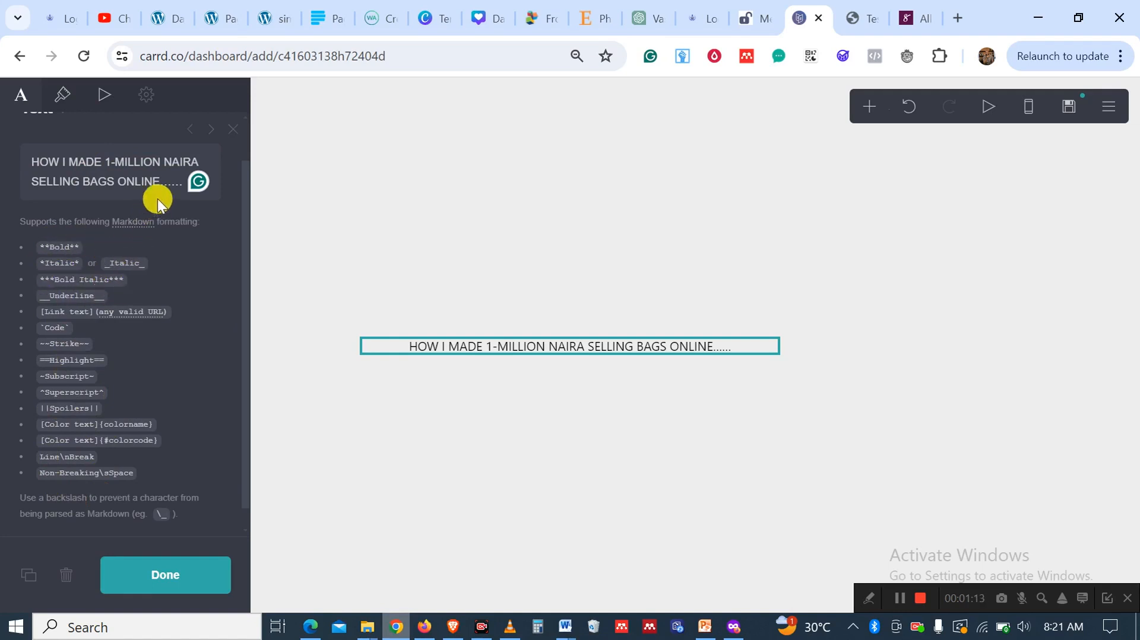
# Make the whole headline bold by enclosing it in ** Markdown markers
pyautogui.click(182, 189)
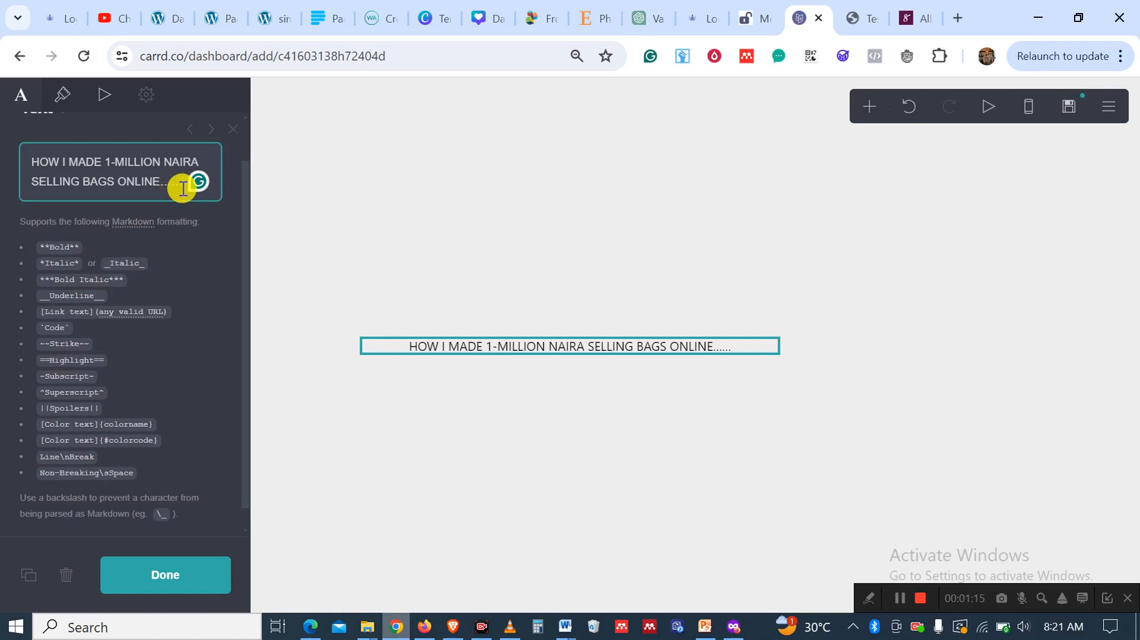
pyautogui.write('**')
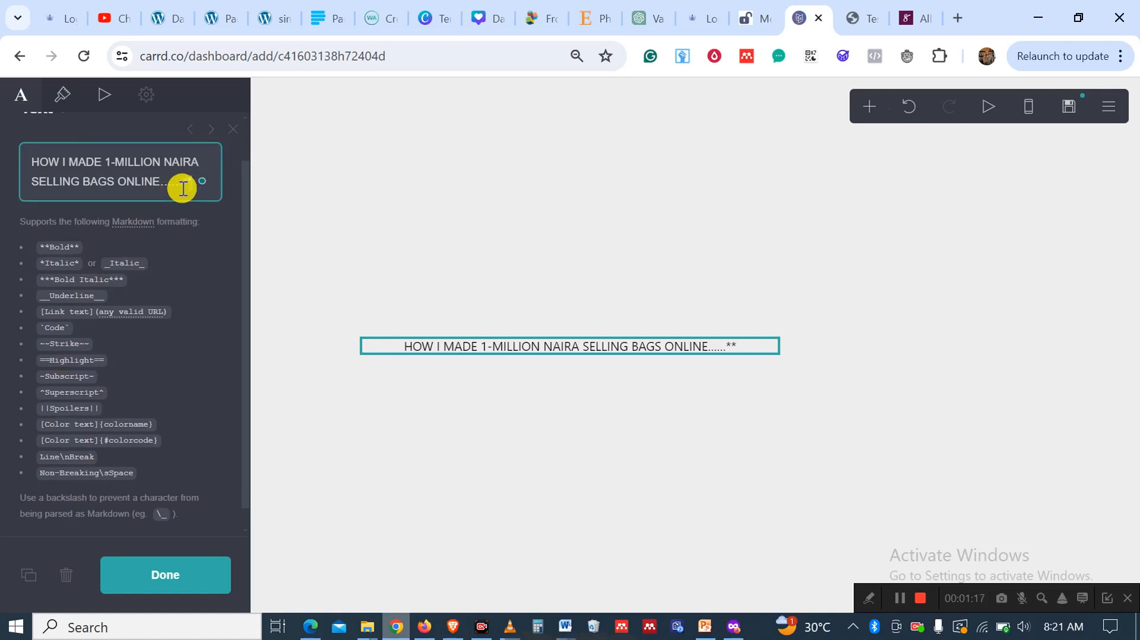
pyautogui.click(31, 163)
pyautogui.write('**')
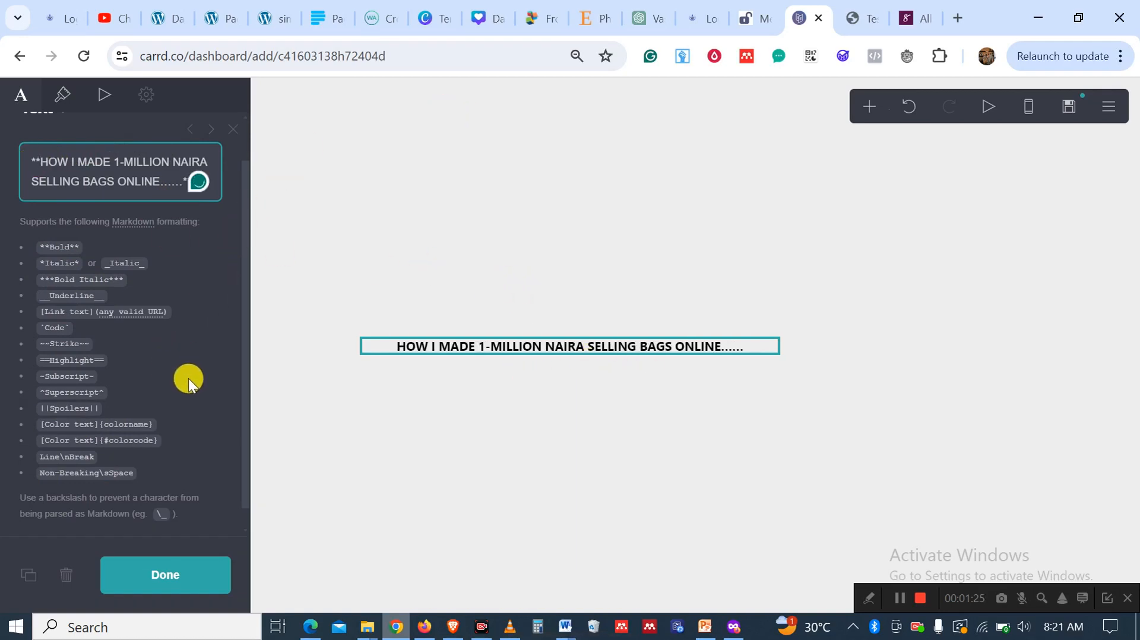
# Set the headline's text color to red #DE1818 in its appearance settings
pyautogui.scroll(1, 145, 270)
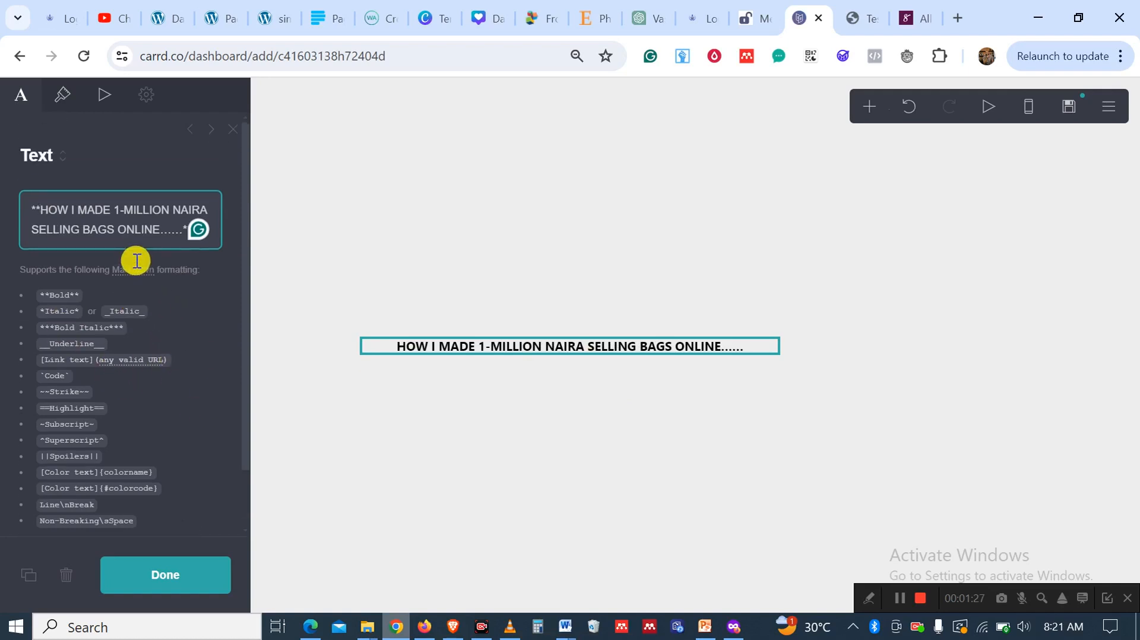
pyautogui.scroll(-2, 135, 260)
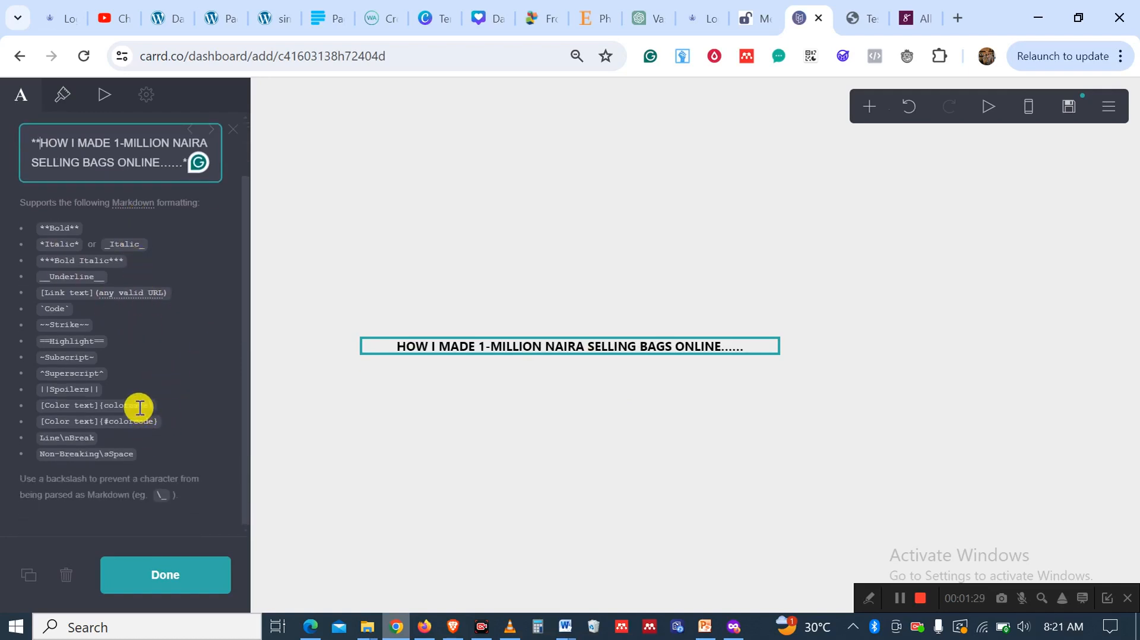
pyautogui.scroll(2, 140, 407)
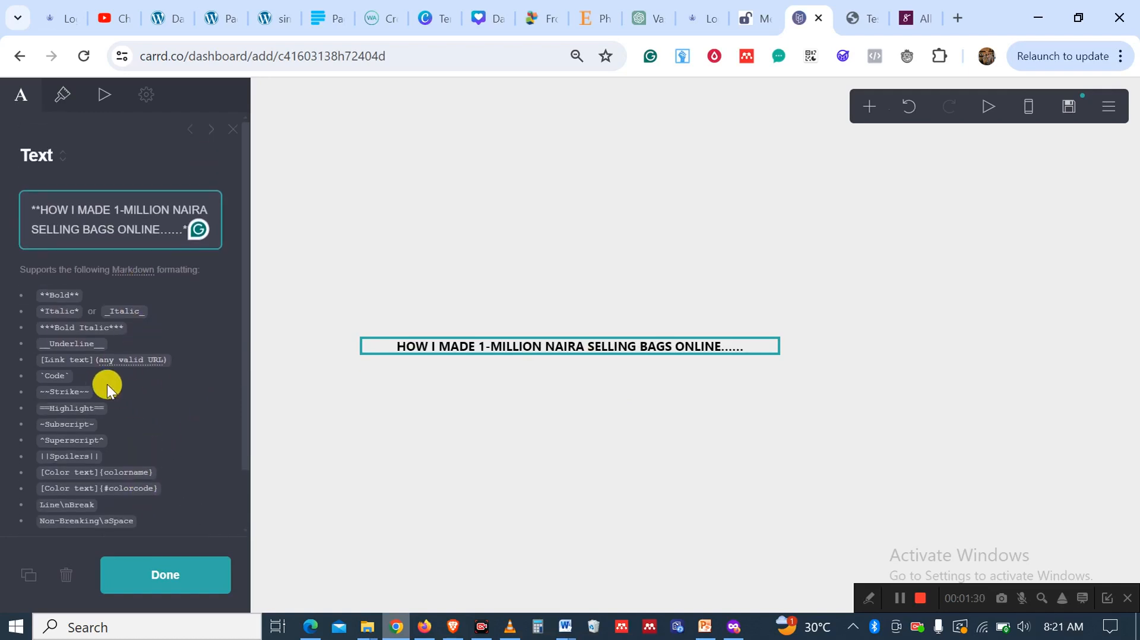
pyautogui.click(65, 96)
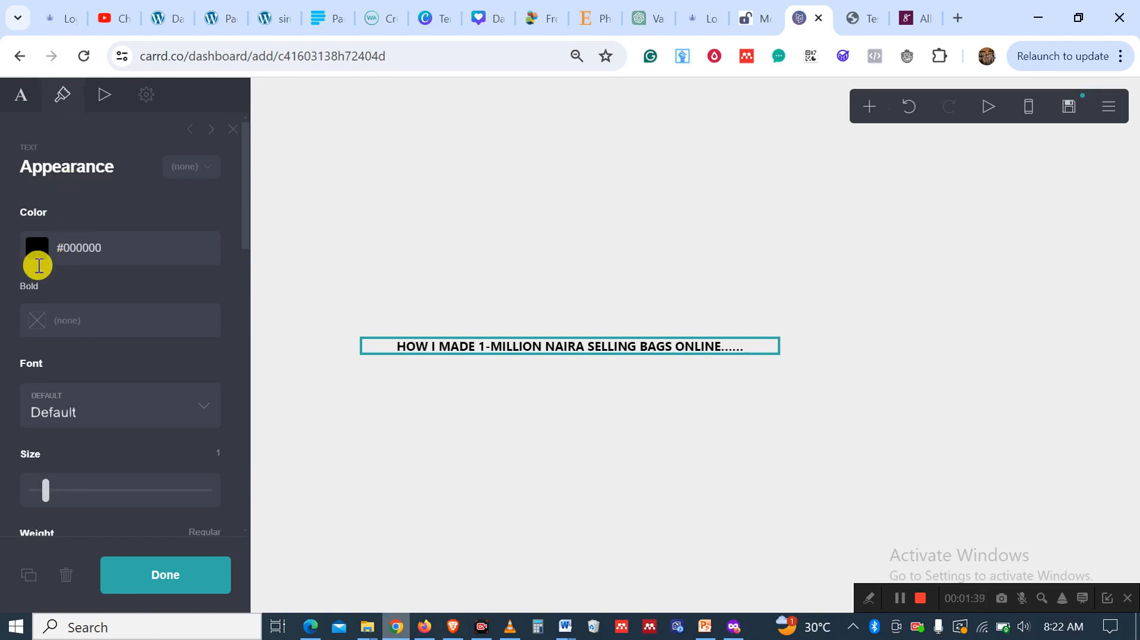
pyautogui.click(48, 250)
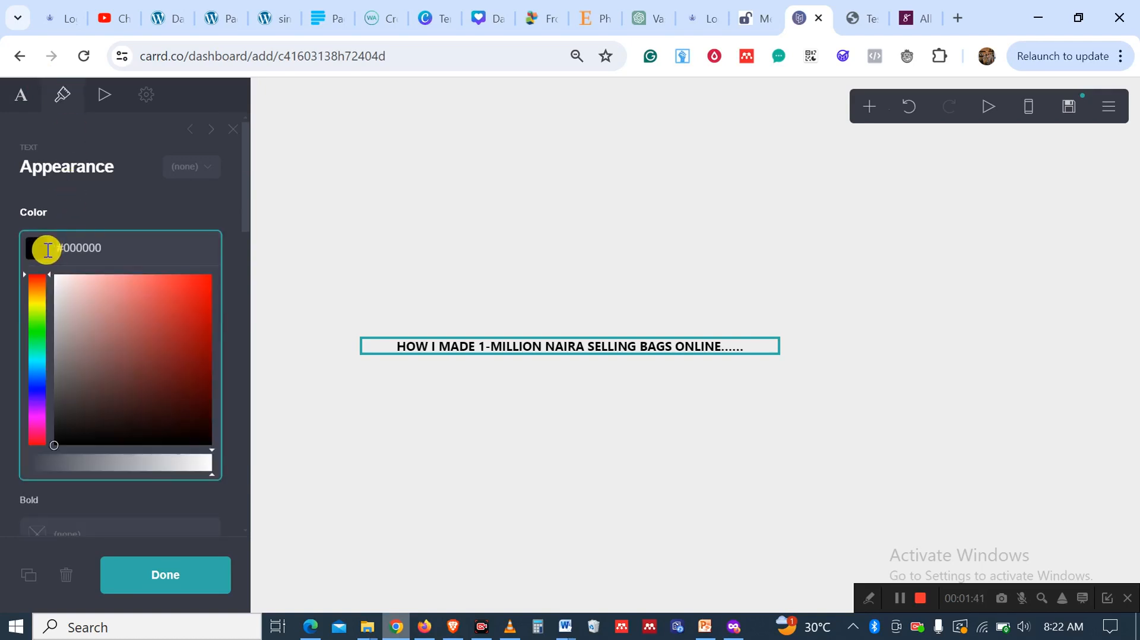
pyautogui.click(195, 298)
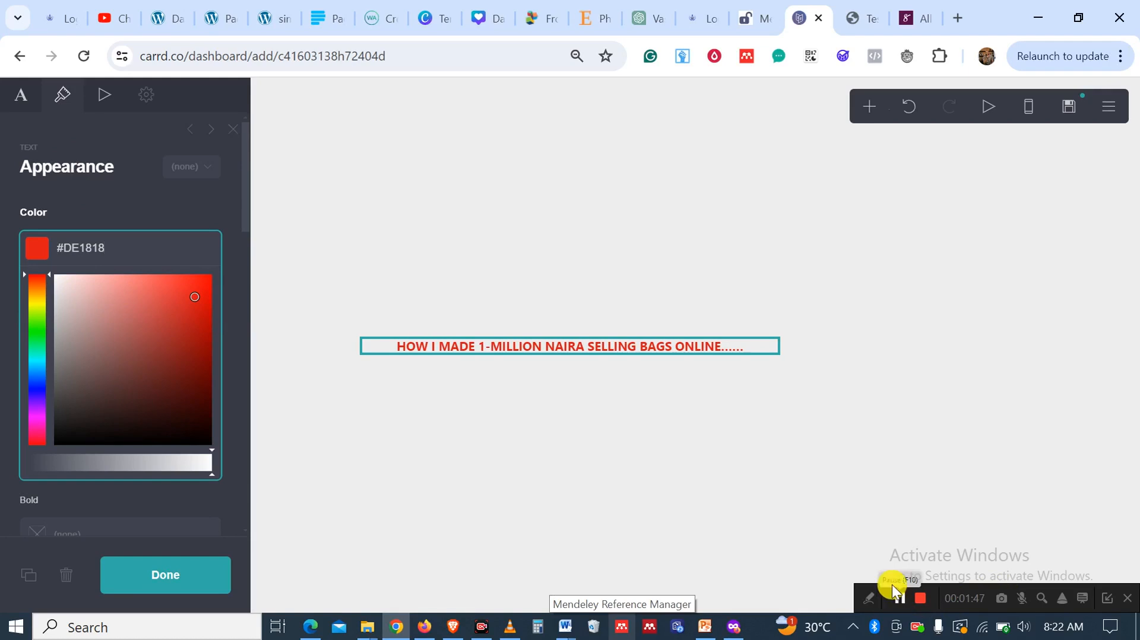
# Set the headline's font size to 1.875 and its weight to Bold
pyautogui.scroll(-5, 186, 344)
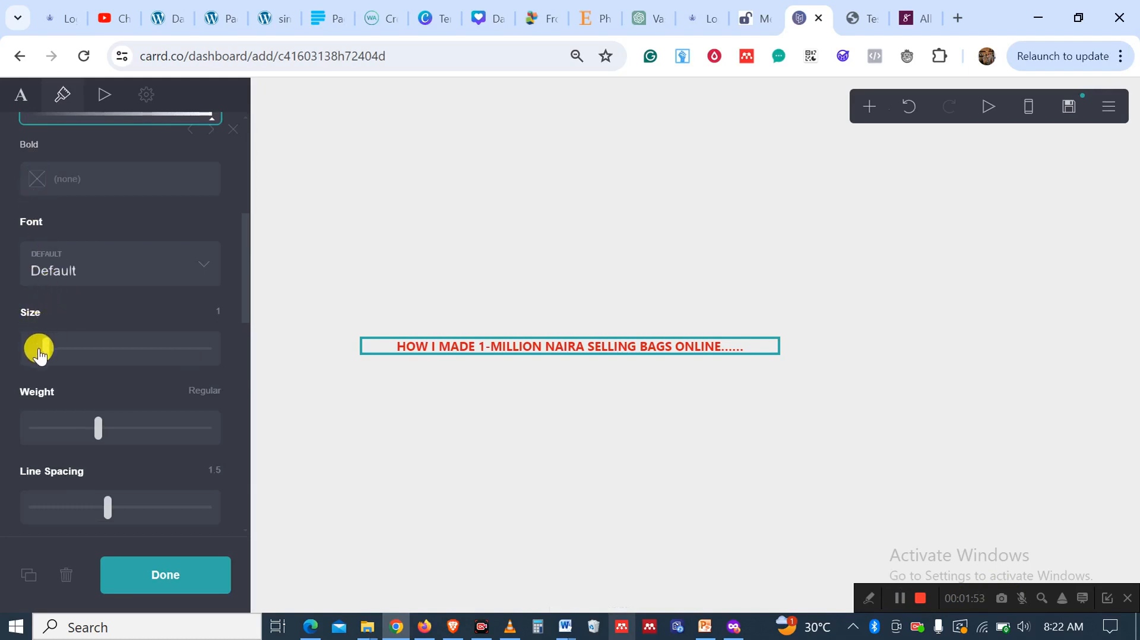
pyautogui.scroll(-3, 45, 351)
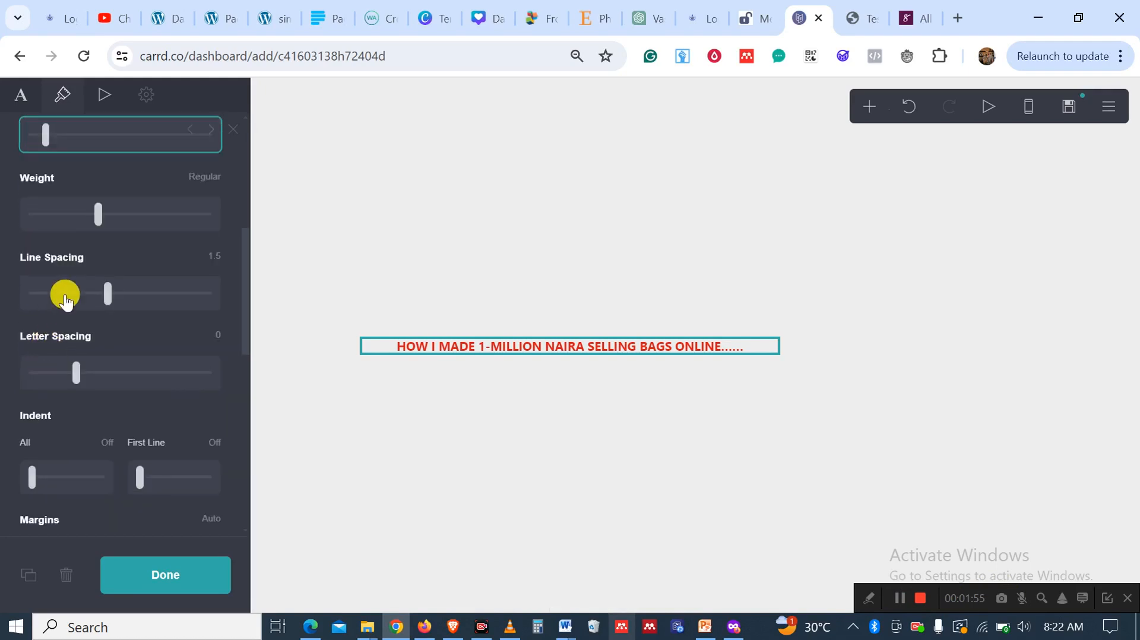
pyautogui.scroll(5, 62, 299)
pyautogui.scroll(-3, 58, 369)
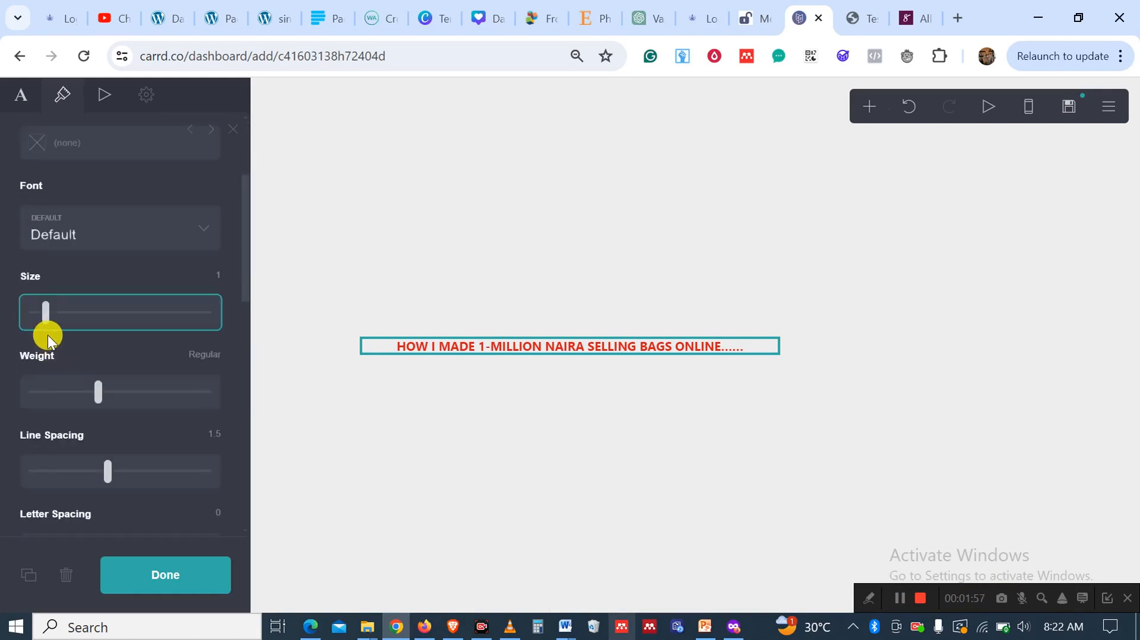
pyautogui.moveTo(44, 318); pyautogui.dragTo(72, 317)
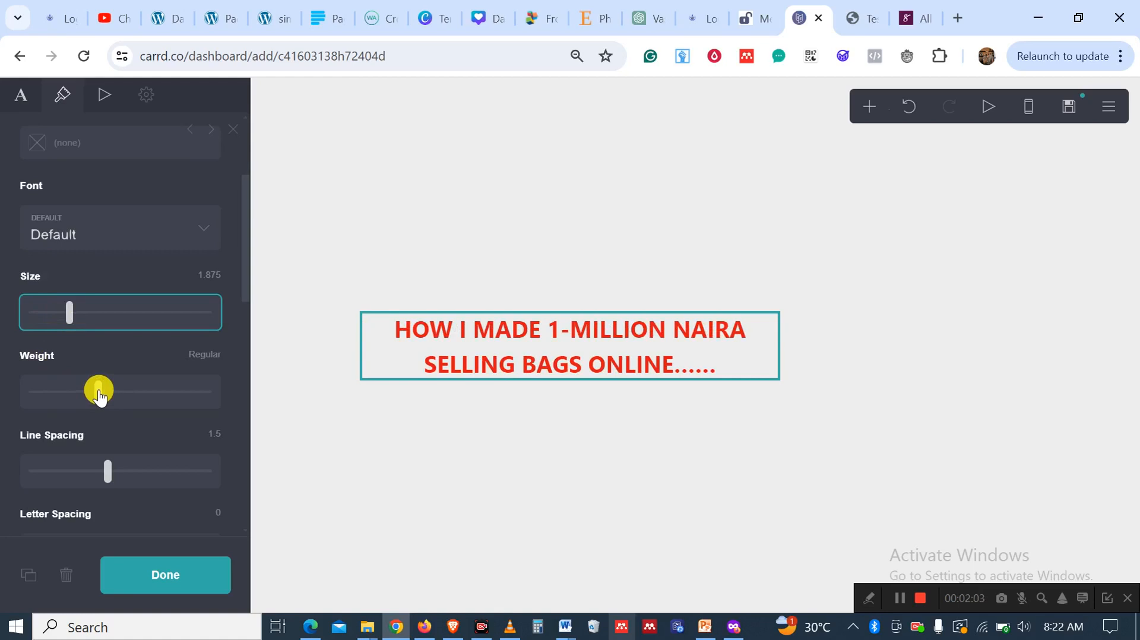
pyautogui.moveTo(99, 392); pyautogui.dragTo(71, 393)
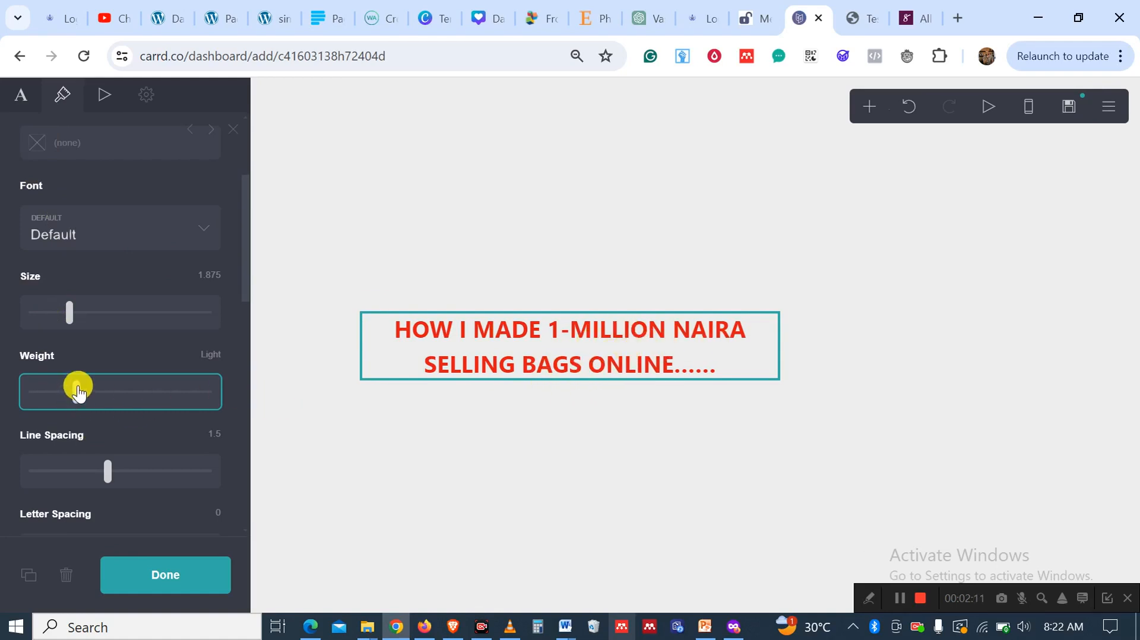
pyautogui.moveTo(77, 389); pyautogui.dragTo(170, 407)
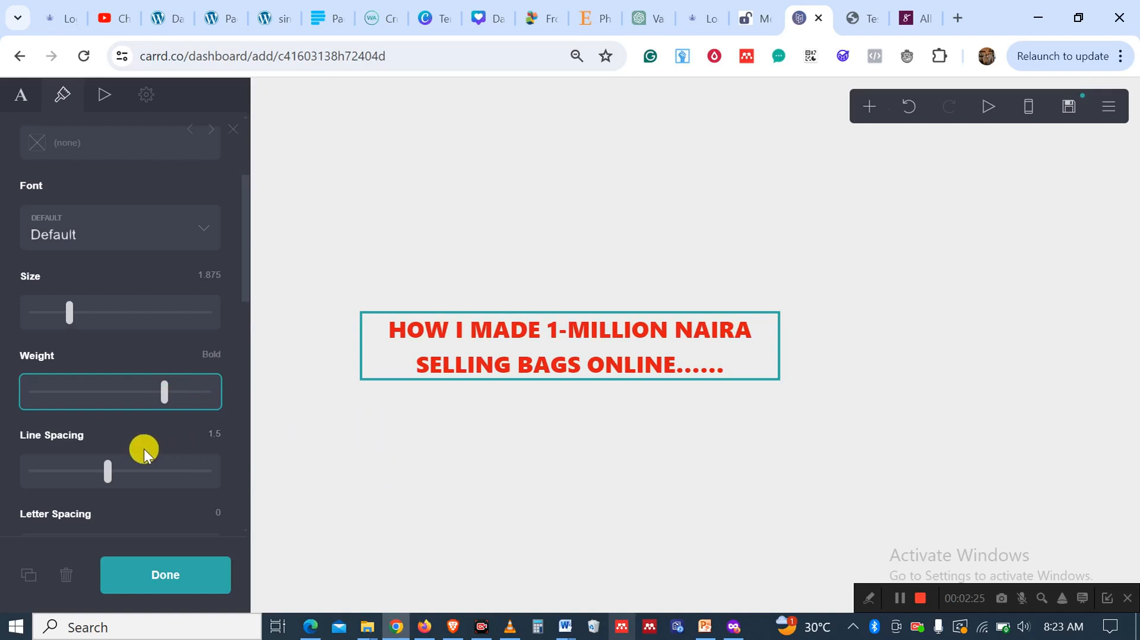
# Set the headline's line spacing to 1.125 and its letter spacing to 0.125
pyautogui.scroll(-3, 144, 449)
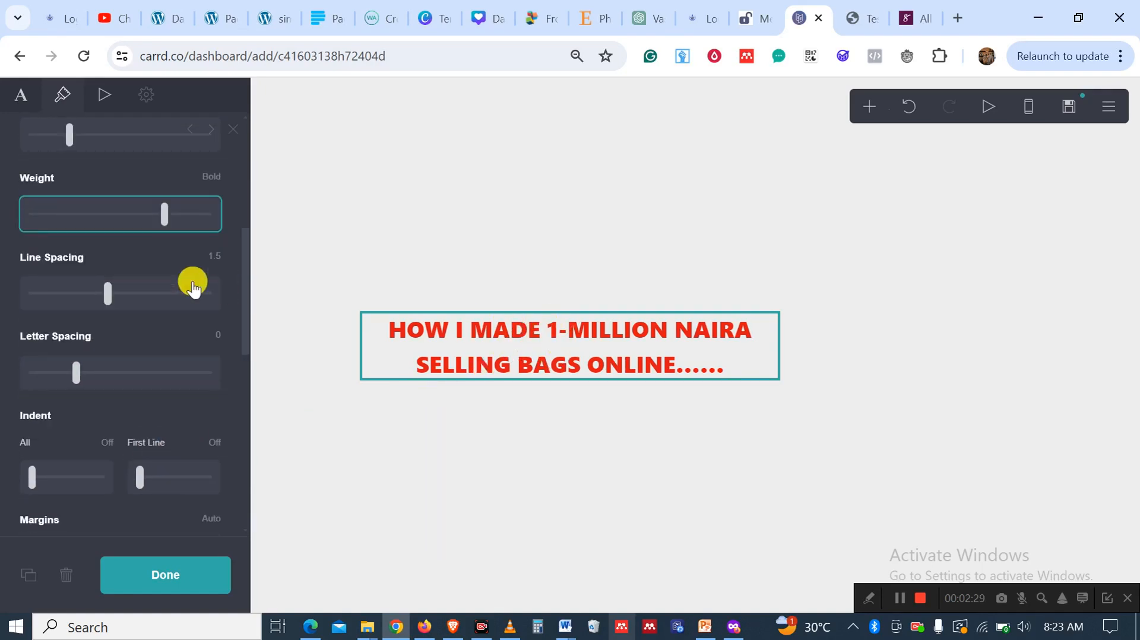
pyautogui.moveTo(109, 293); pyautogui.dragTo(76, 277)
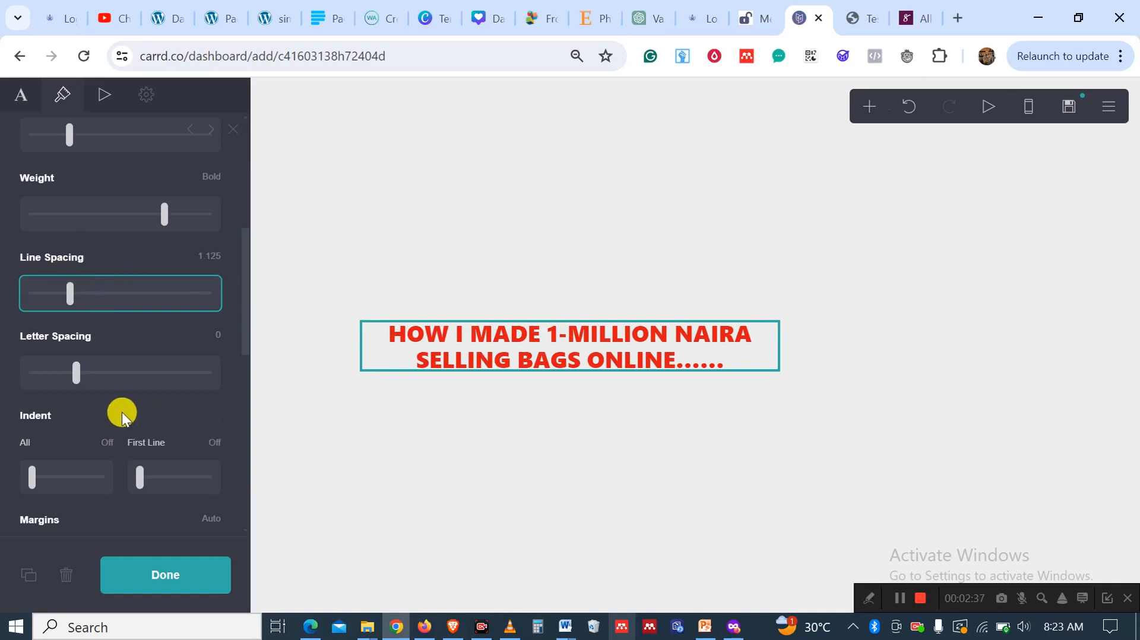
pyautogui.moveTo(76, 369)
pyautogui.mouseDown()
pyautogui.moveTo(99, 373)
pyautogui.moveTo(89, 375)
pyautogui.mouseUp()
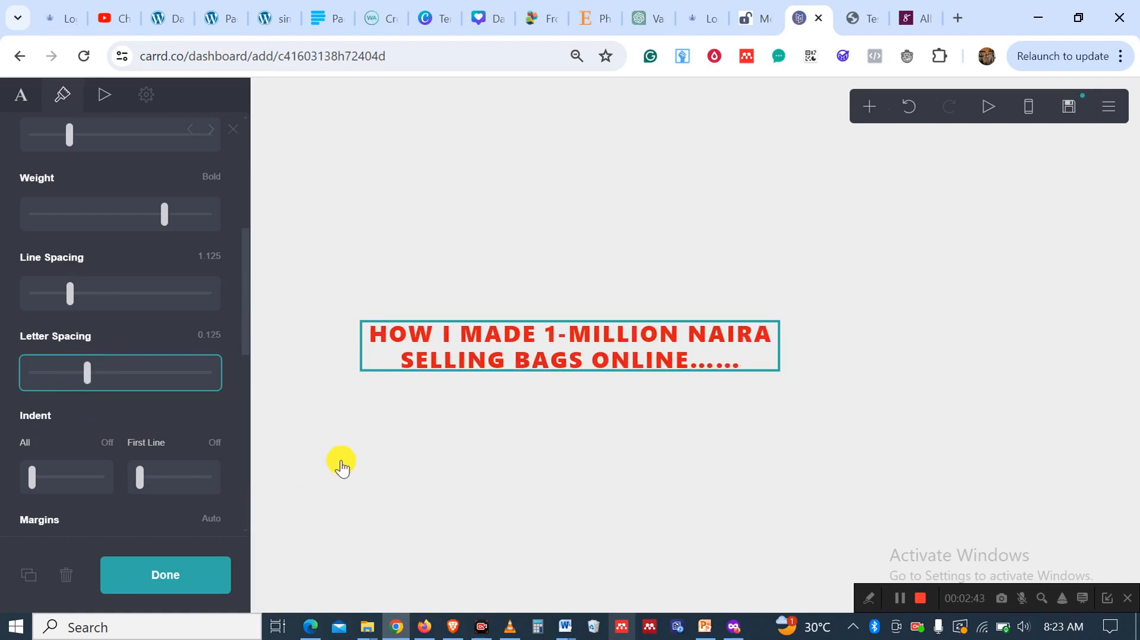
# Try left alignment on the headline, and set its alignment to Center
pyautogui.scroll(-3, 178, 500)
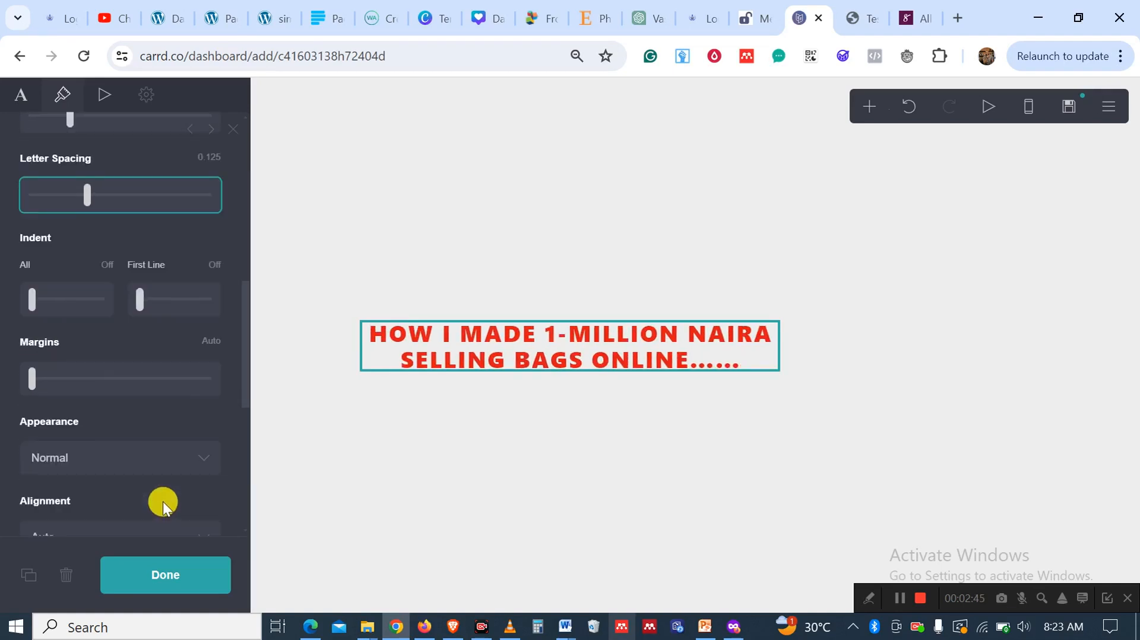
pyautogui.scroll(-6, 163, 501)
pyautogui.scroll(3, 161, 479)
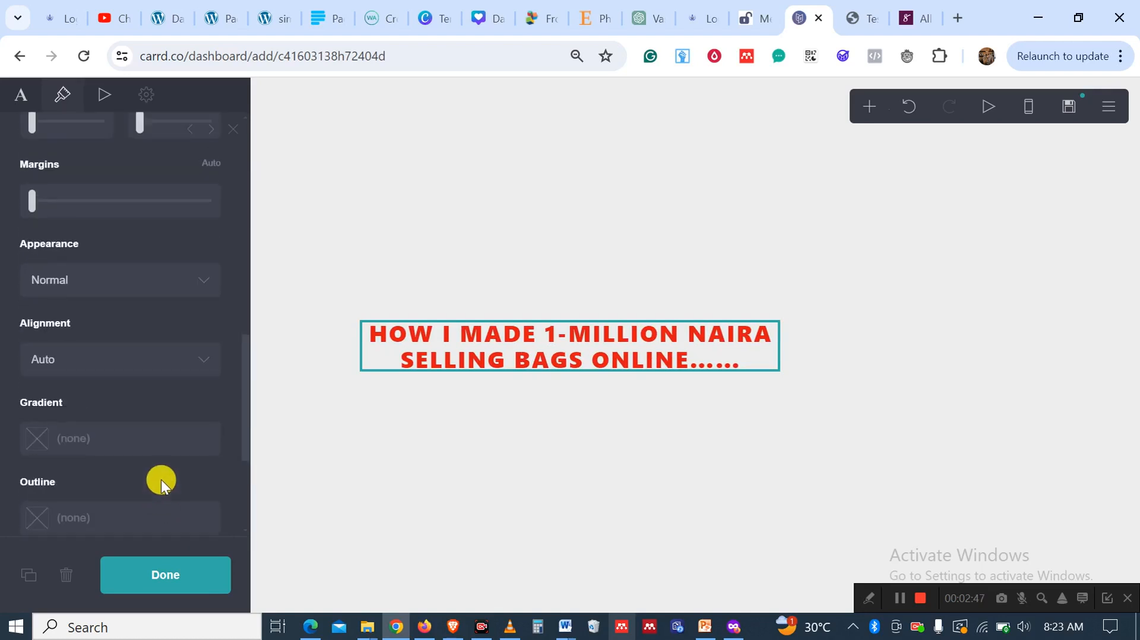
pyautogui.click(211, 355)
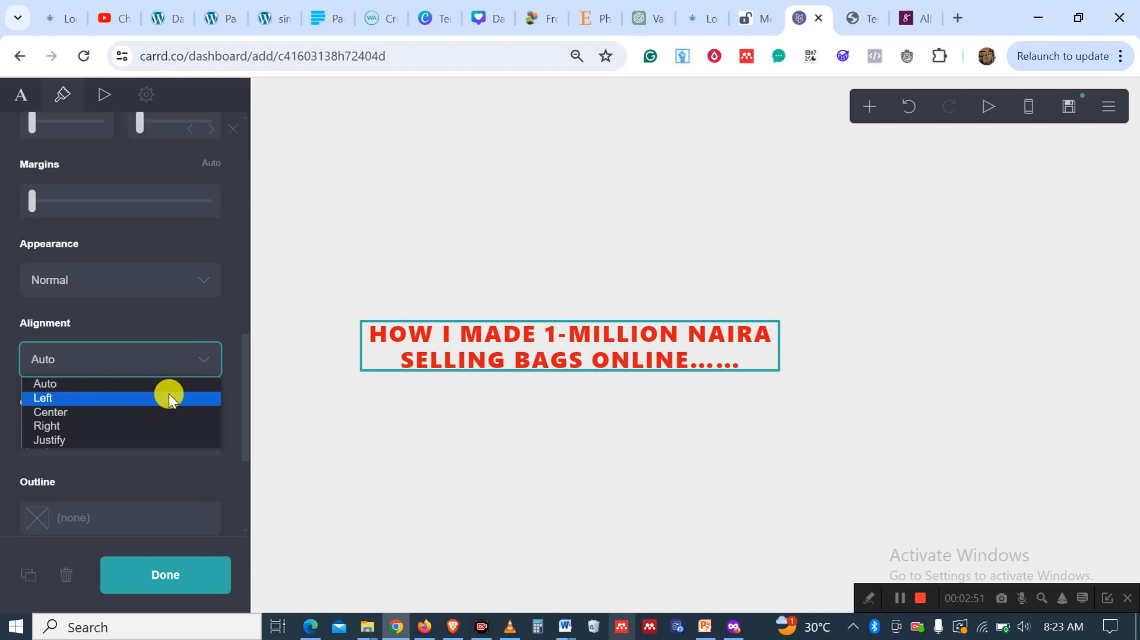
pyautogui.click(168, 393)
pyautogui.click(208, 356)
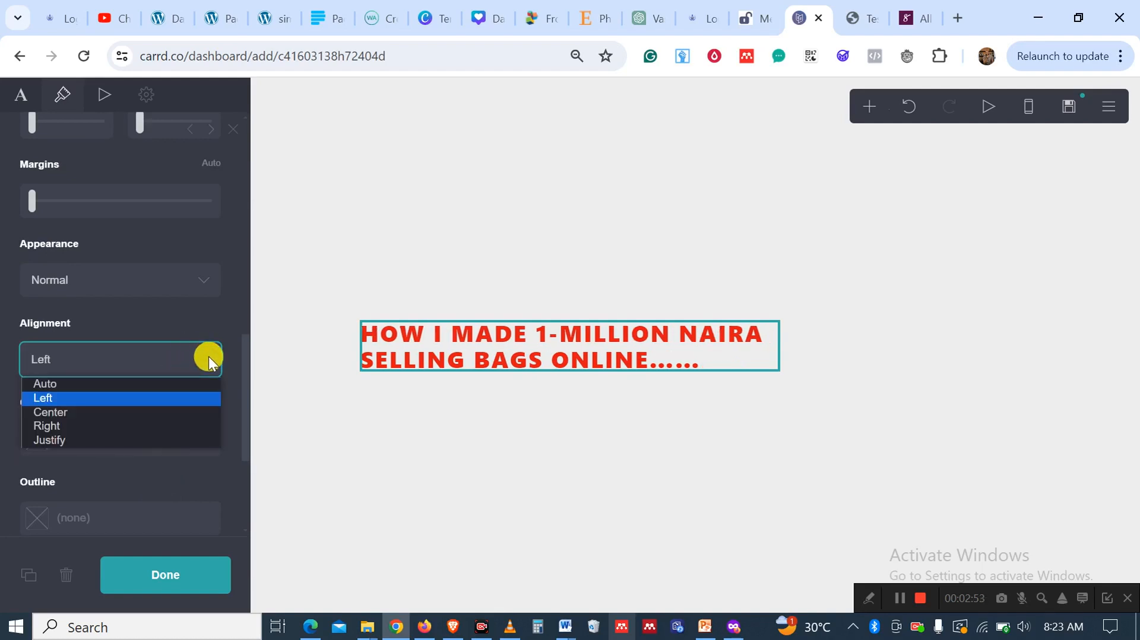
pyautogui.click(49, 417)
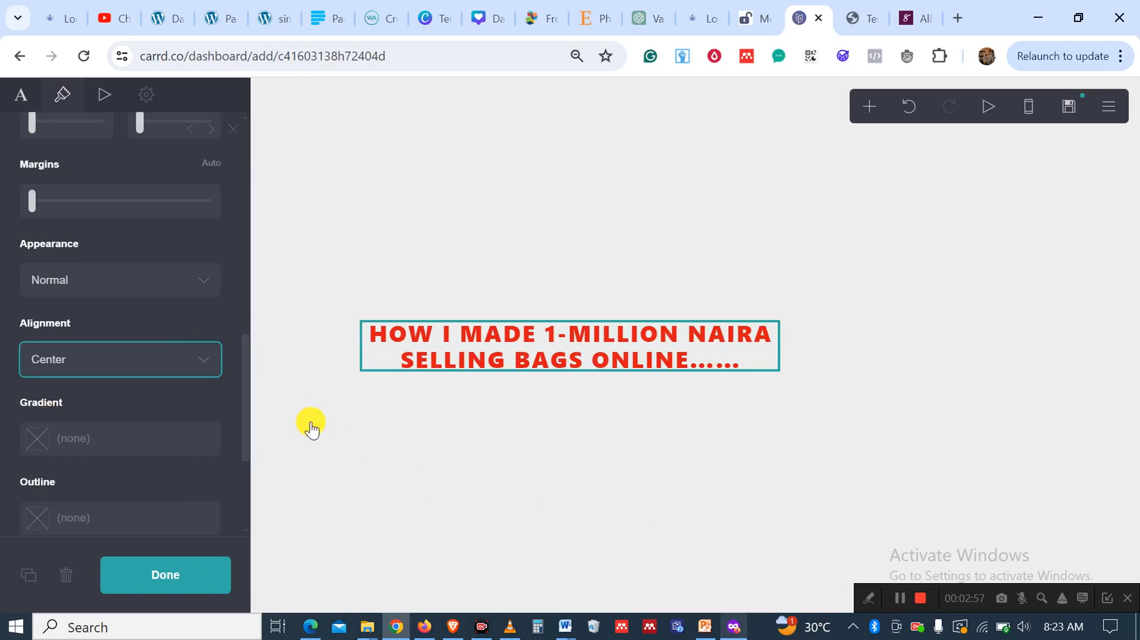
# Try right and justified alignment on the headline, set its alignment to Auto, and finish editing it
pyautogui.click(209, 362)
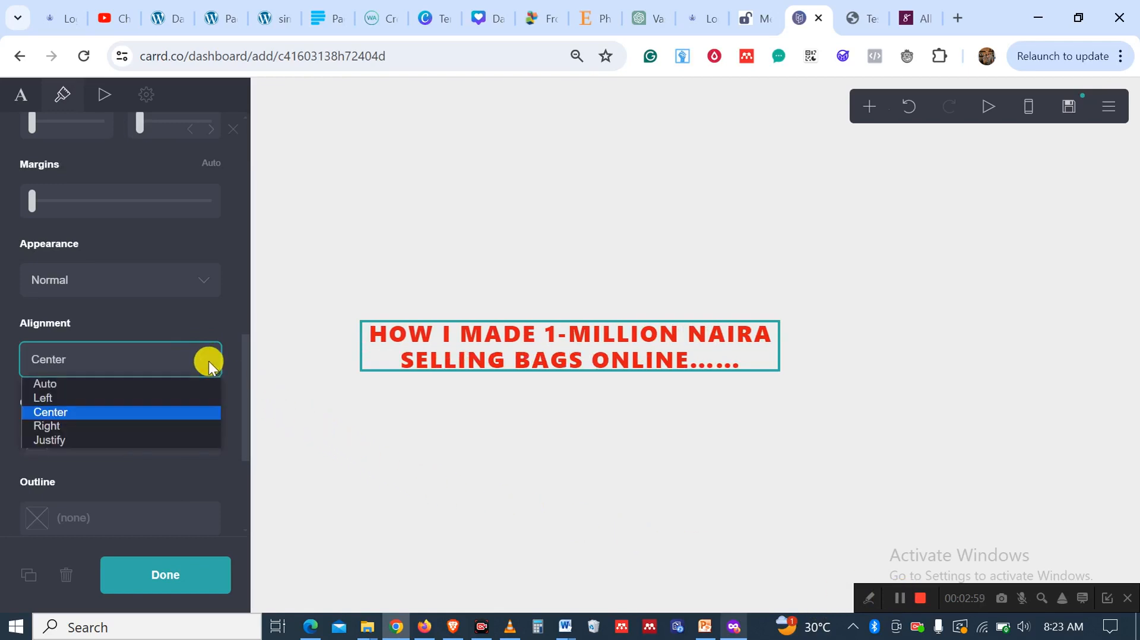
pyautogui.click(105, 424)
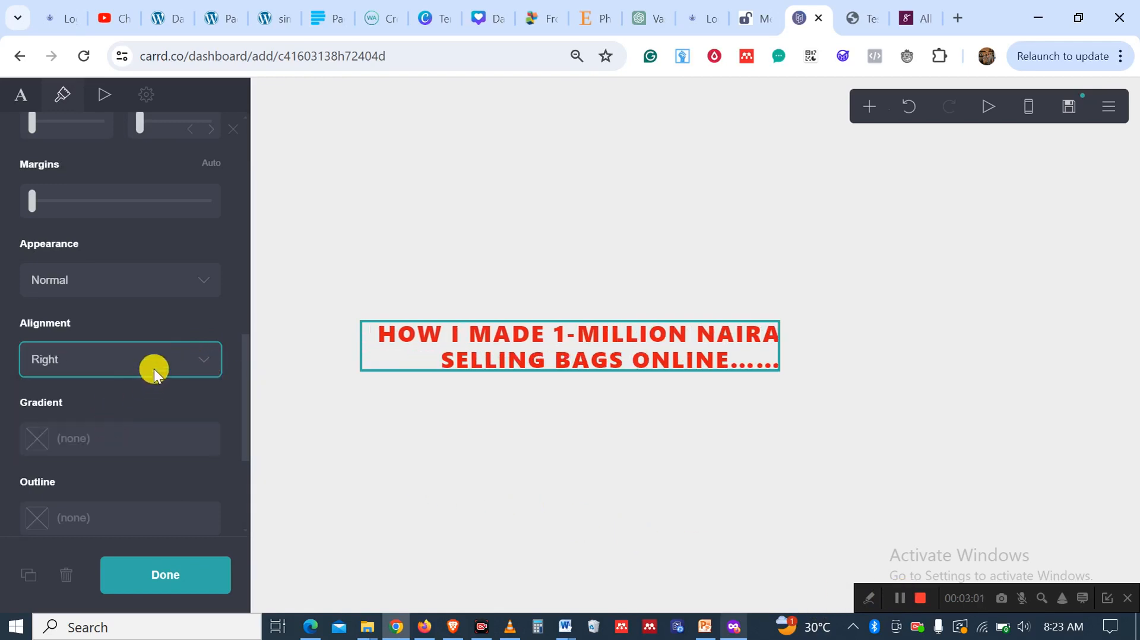
pyautogui.click(203, 356)
pyautogui.click(118, 441)
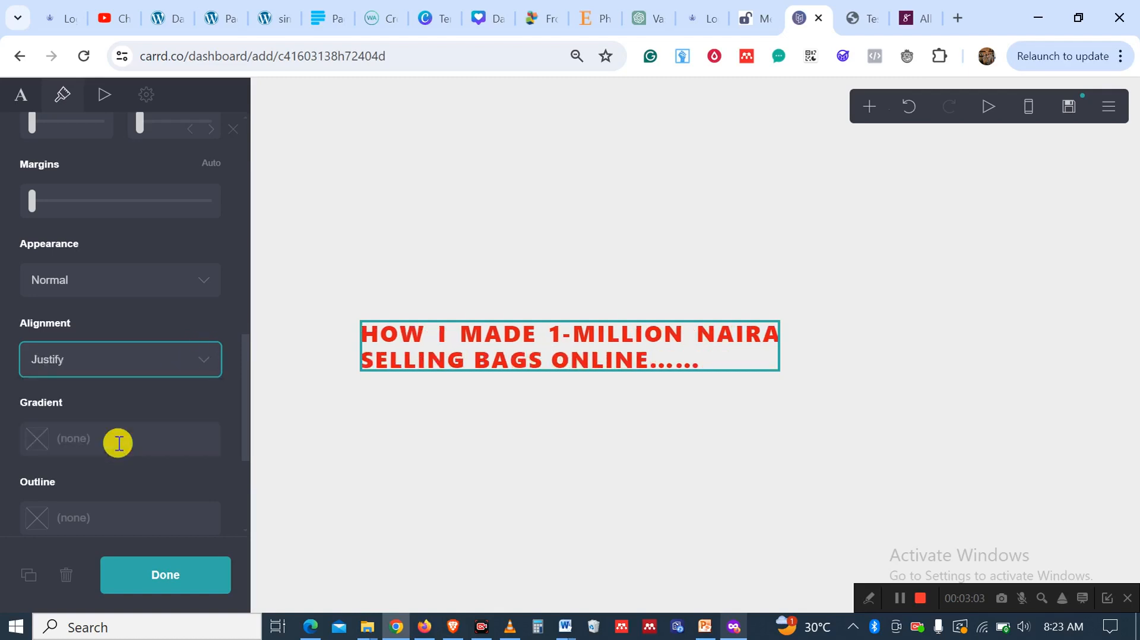
pyautogui.click(205, 358)
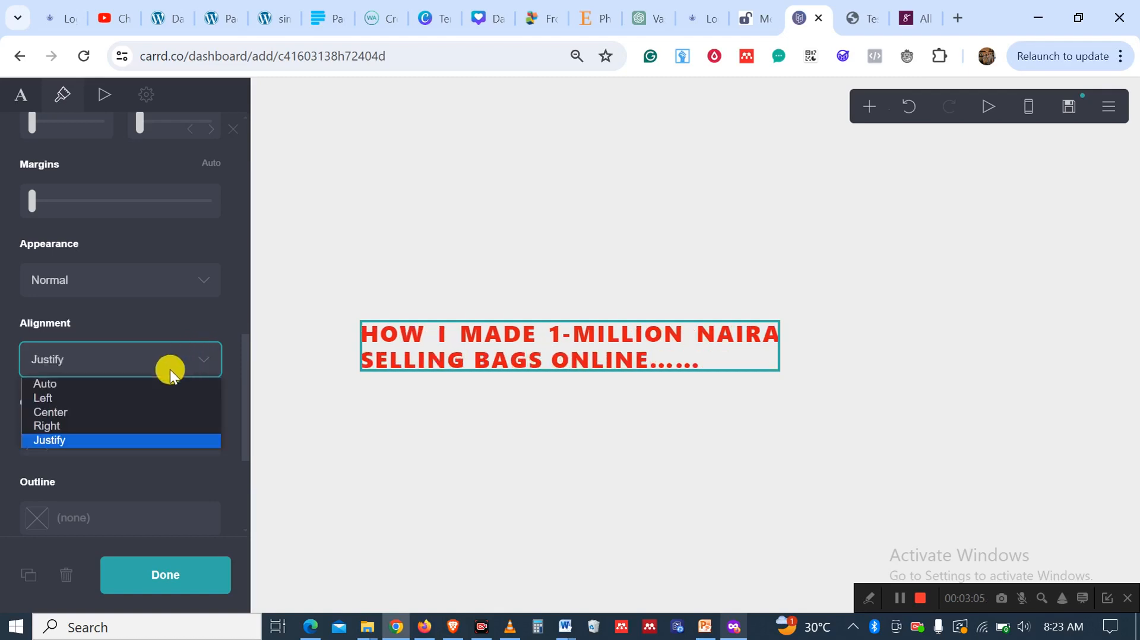
pyautogui.click(129, 383)
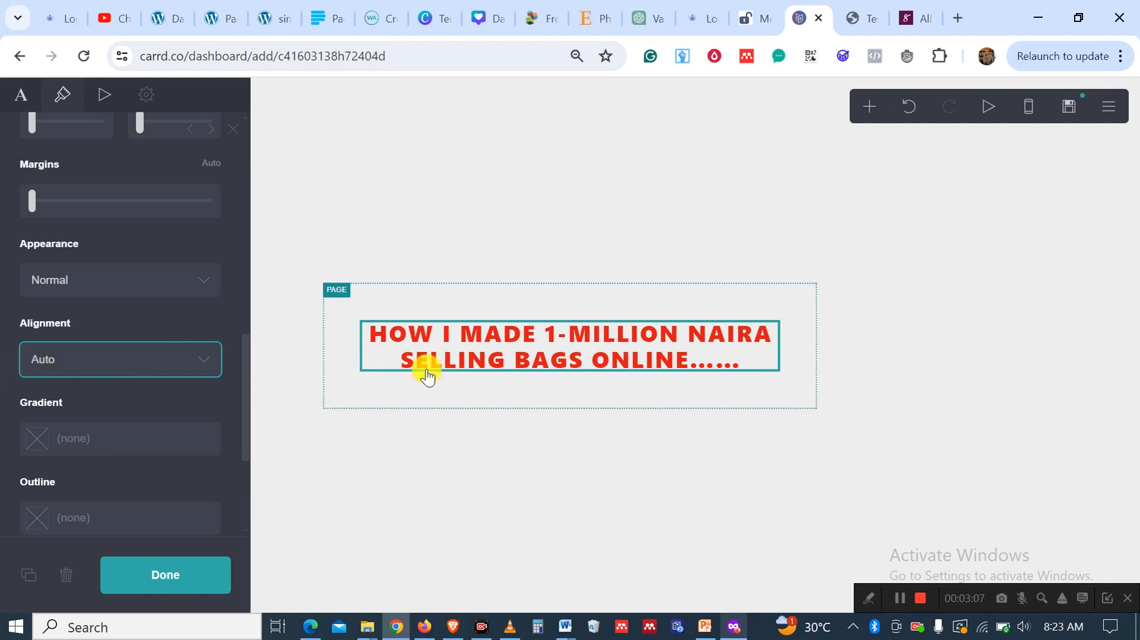
pyautogui.scroll(-3, 142, 419)
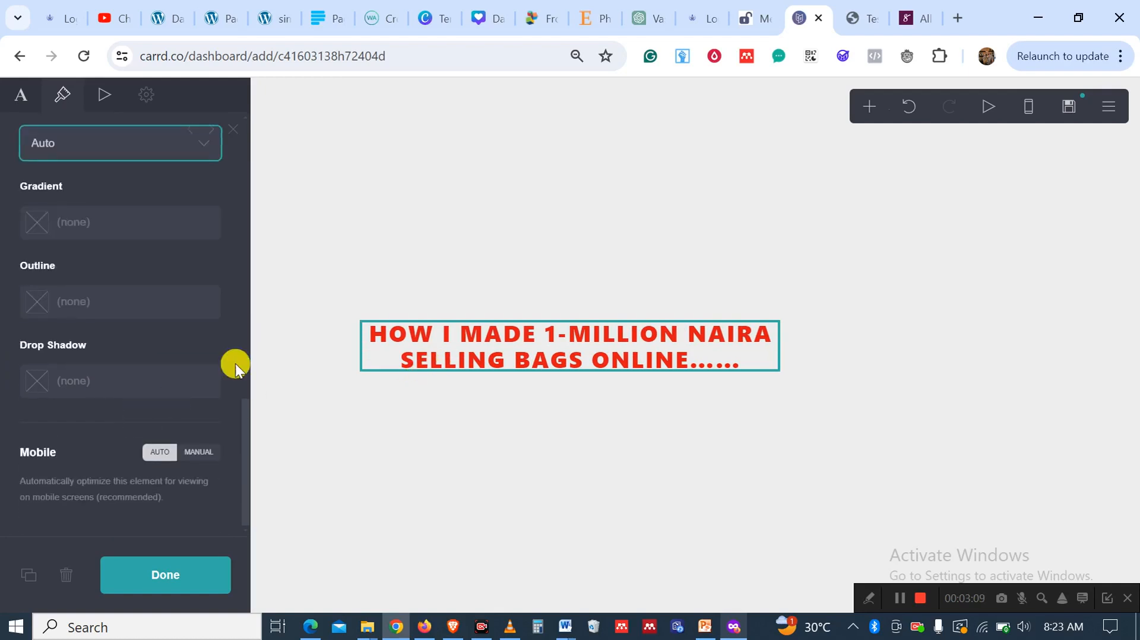
pyautogui.click(157, 573)
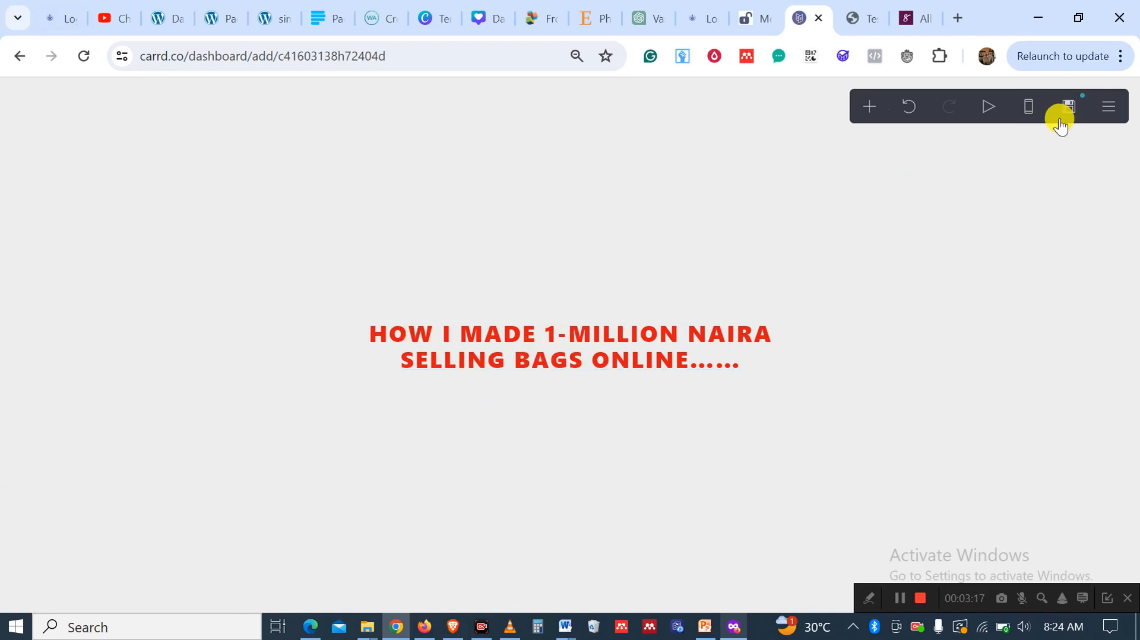
# Preview the page in the mobile layout and return to the desktop layout
pyautogui.click(1029, 109)
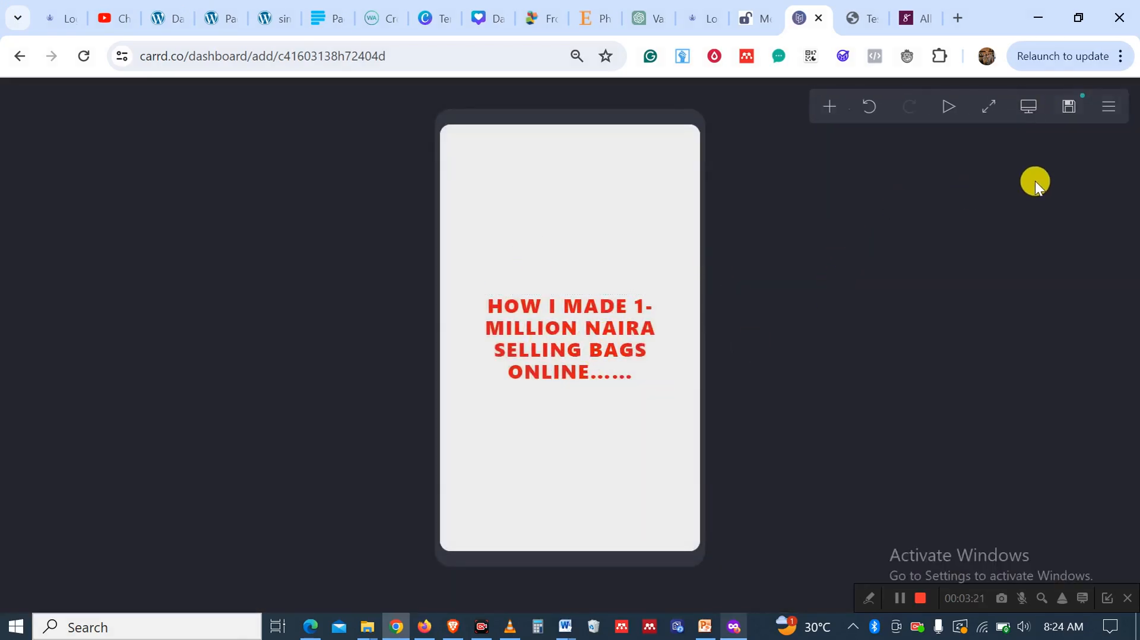
pyautogui.click(1029, 110)
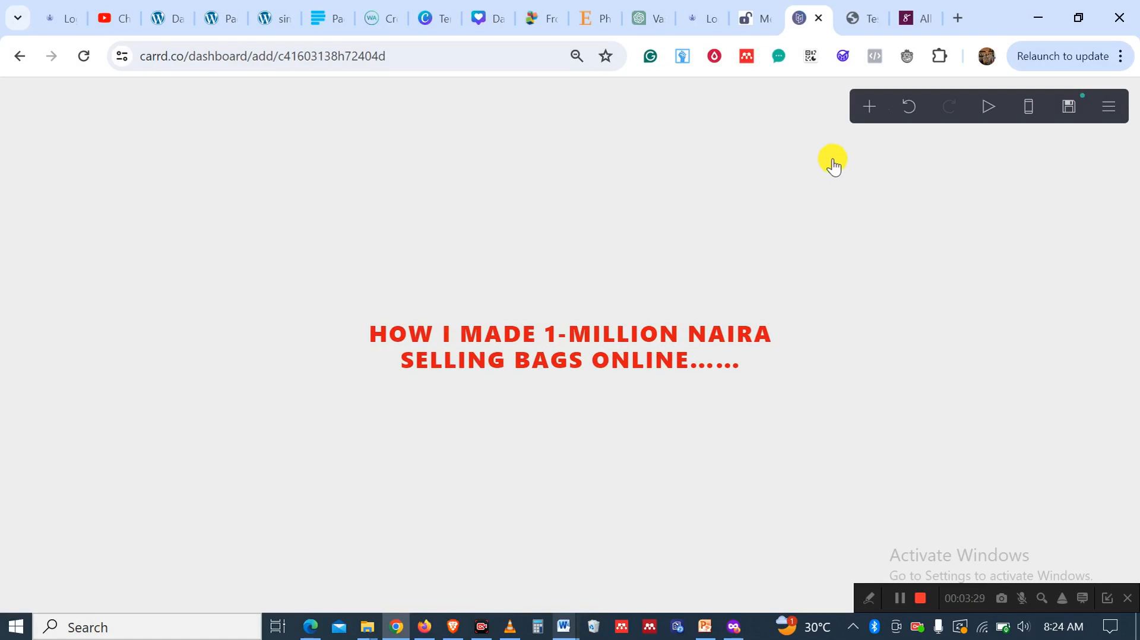
# Add a new text element below the headline and open its text content for editing
pyautogui.click(870, 107)
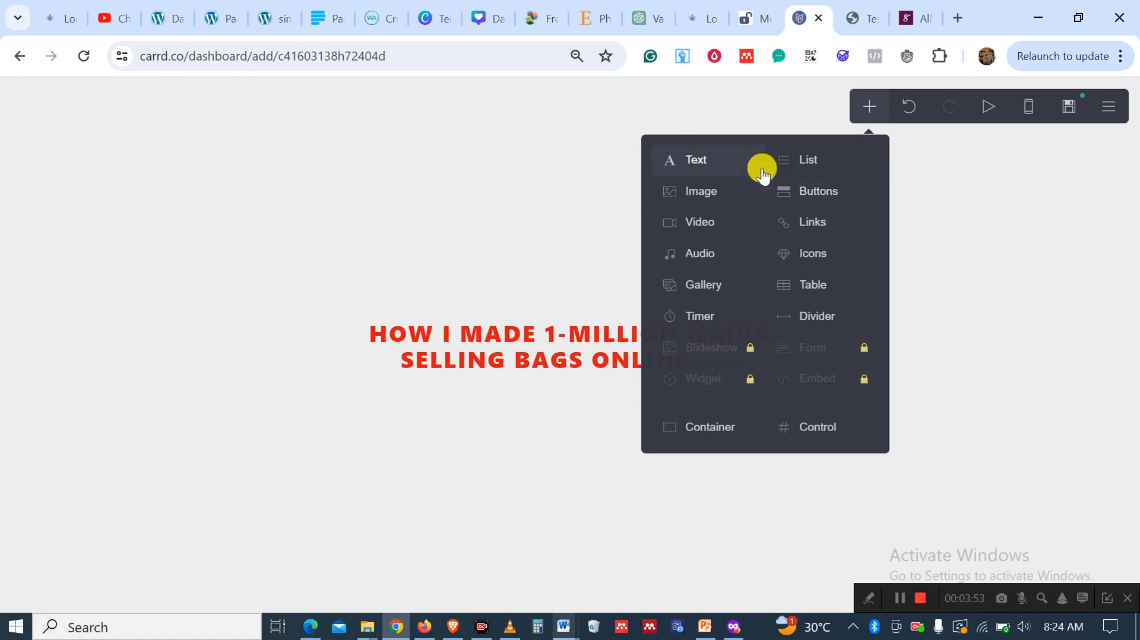
pyautogui.click(702, 166)
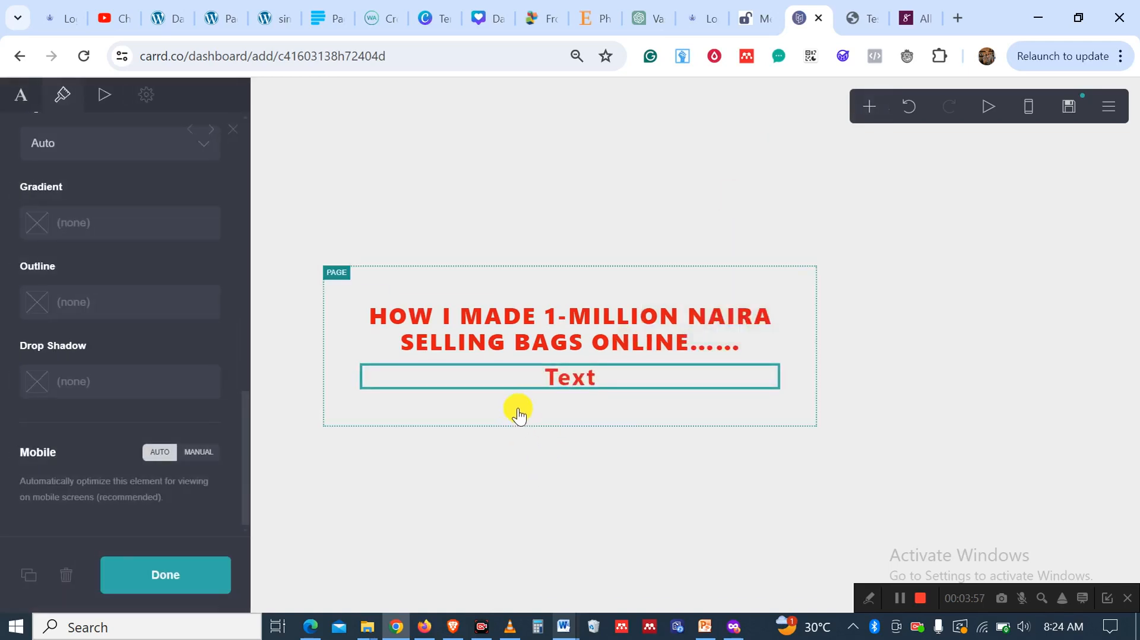
pyautogui.scroll(5, 145, 267)
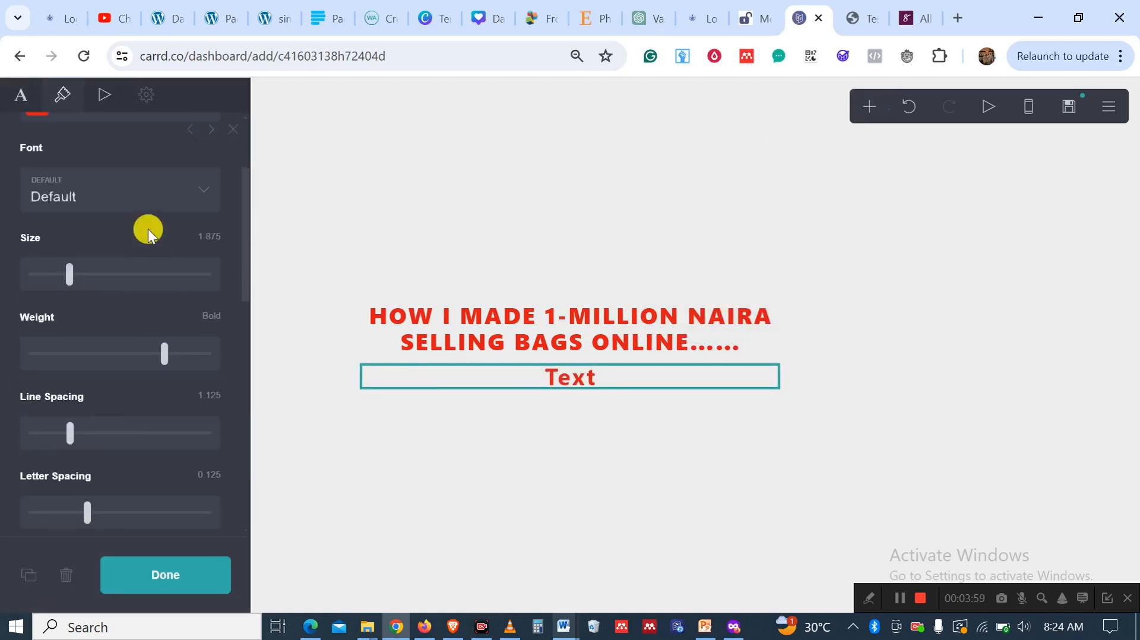
pyautogui.scroll(3, 93, 313)
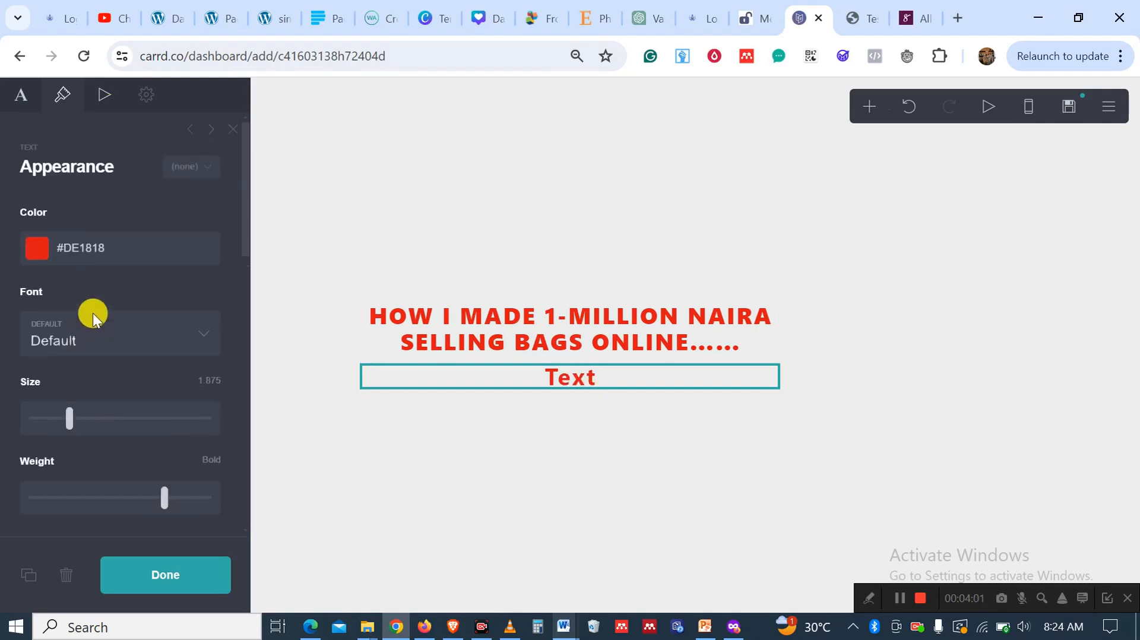
pyautogui.click(20, 102)
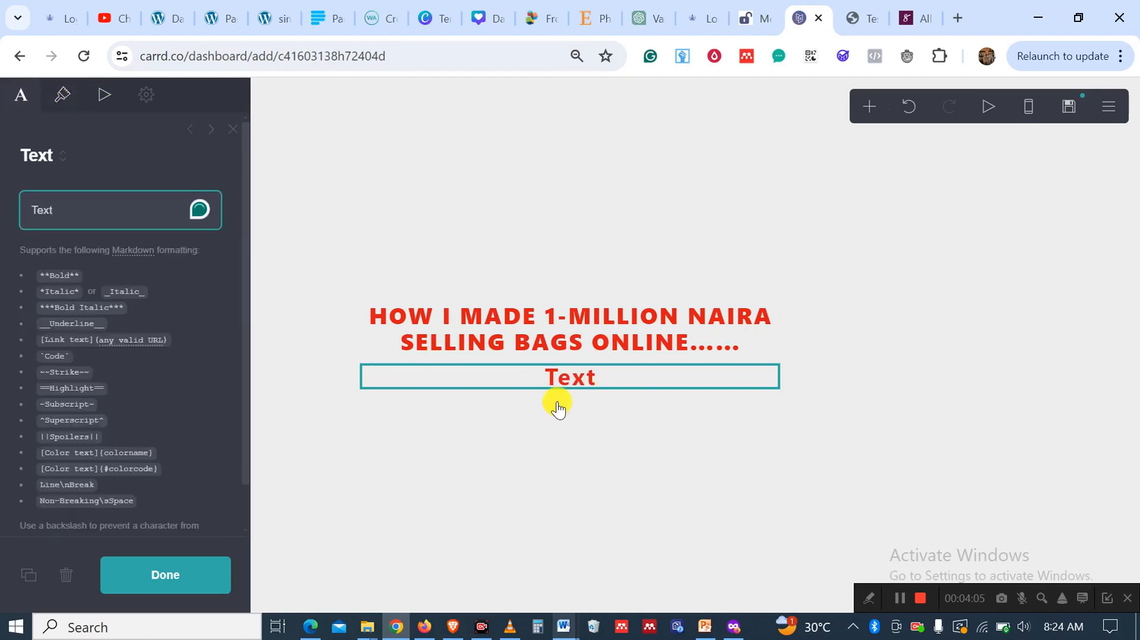
# Switch to Document5 in Word and select the copy from "Ready to discover the secret" through the Problem-Solution paragraph for copying
pyautogui.click(561, 628)
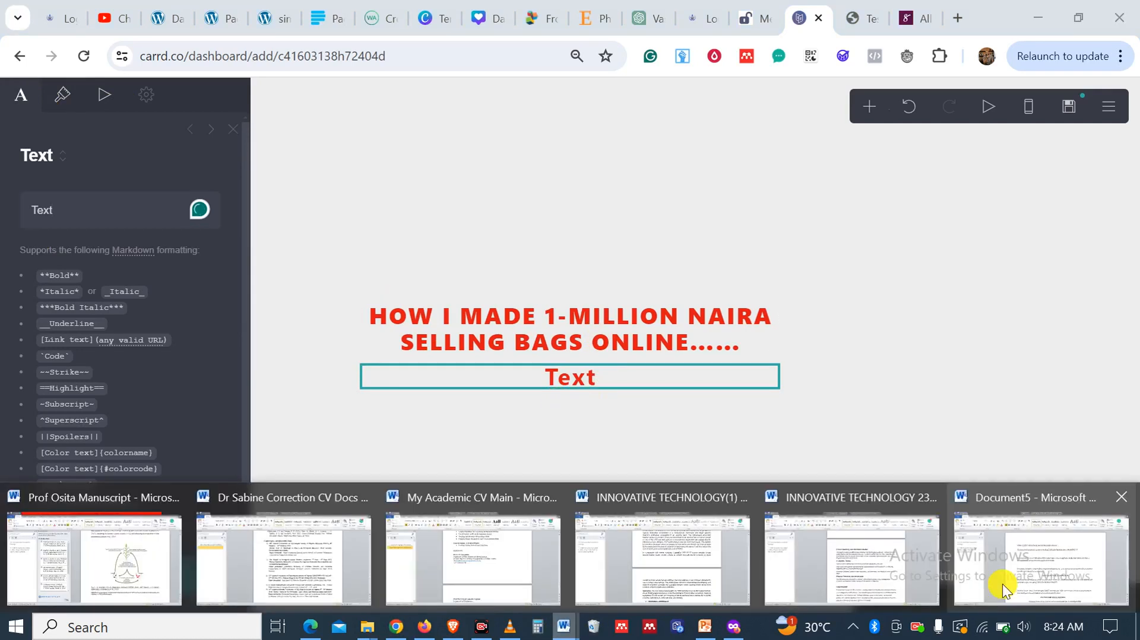
pyautogui.click(1002, 586)
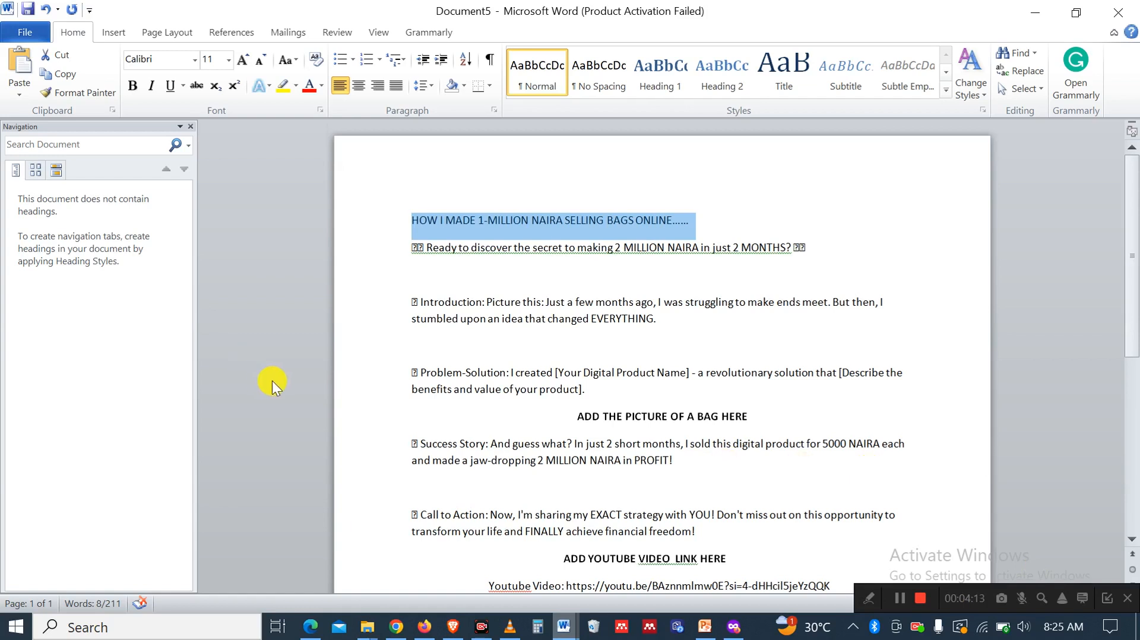
pyautogui.moveTo(410, 248); pyautogui.dragTo(592, 387)
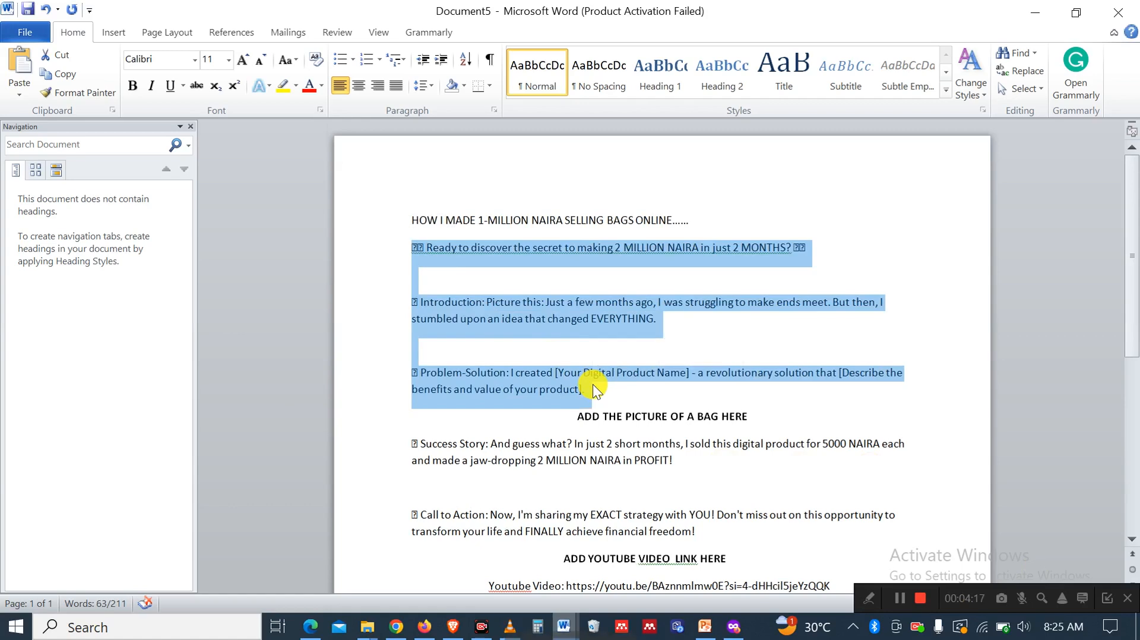
# Switch back to Carrd and replace the new element's placeholder text with the copied opening question, Introduction and Problem-Solution paragraphs
pyautogui.click(430, 532)
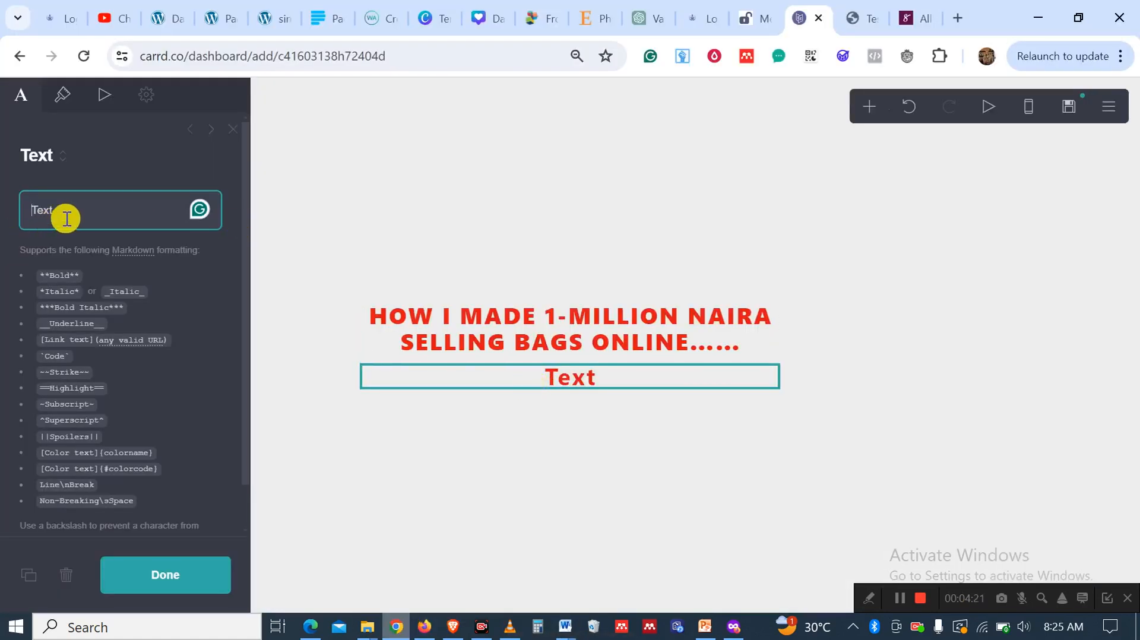
pyautogui.press('BackSpace')
pyautogui.press('BackSpace')
pyautogui.press('BackSpace')
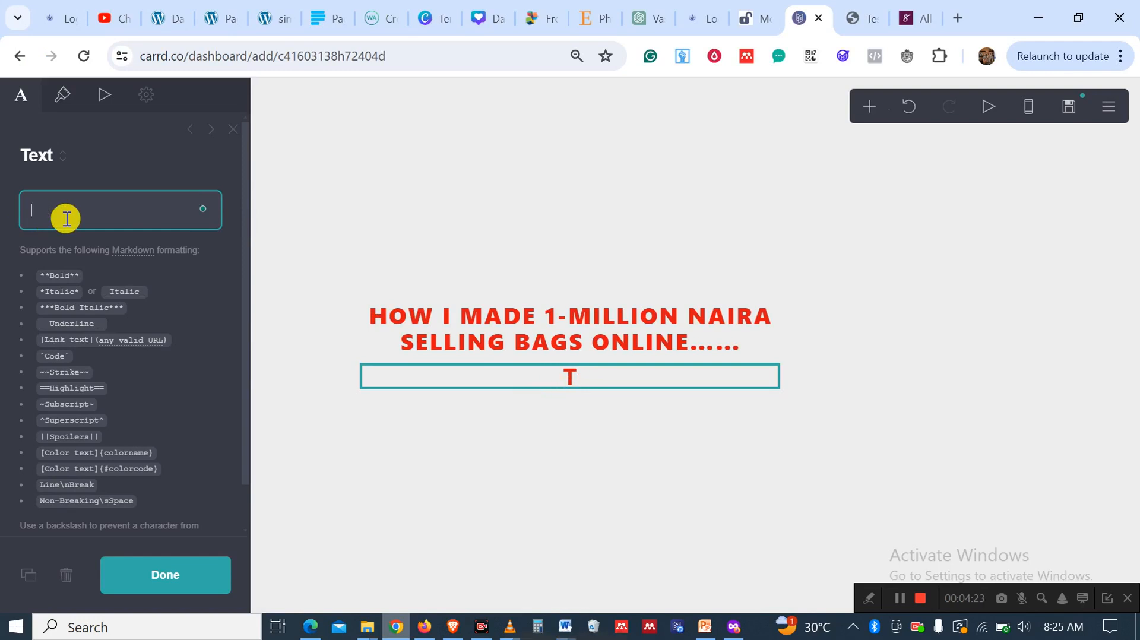
pyautogui.hotkey('ctrl', 'v')
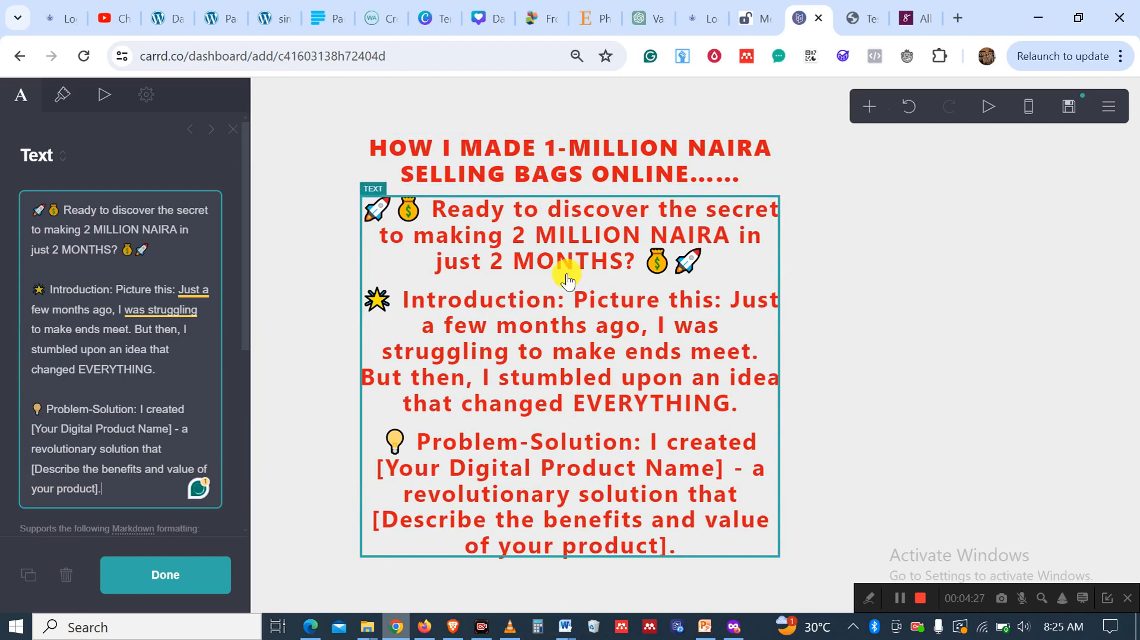
pyautogui.scroll(-5, 141, 390)
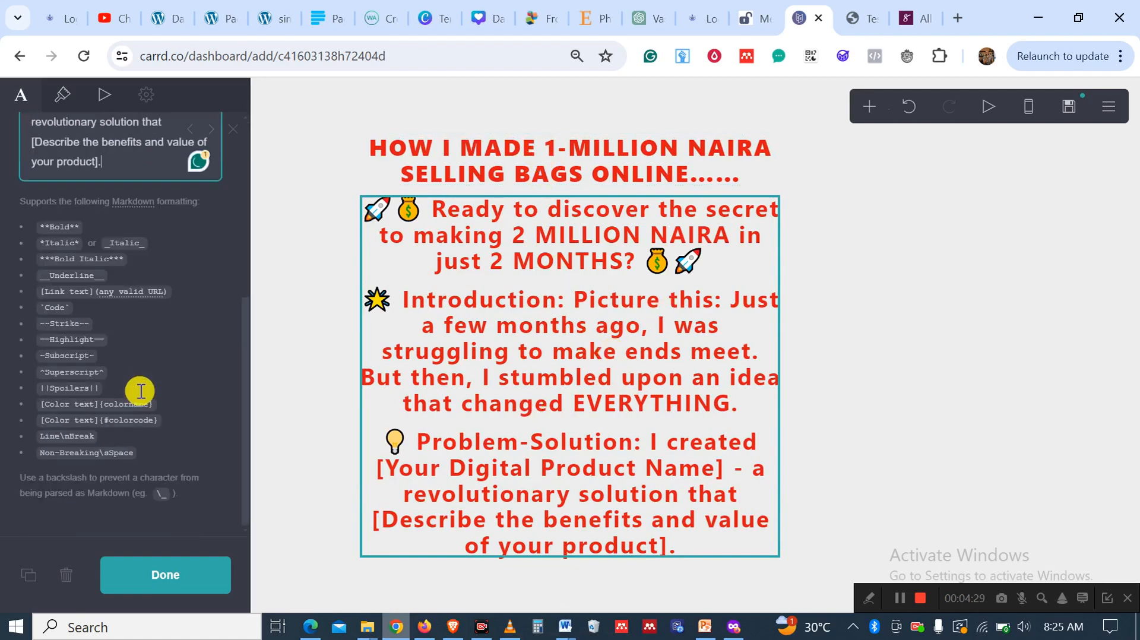
pyautogui.scroll(5, 140, 390)
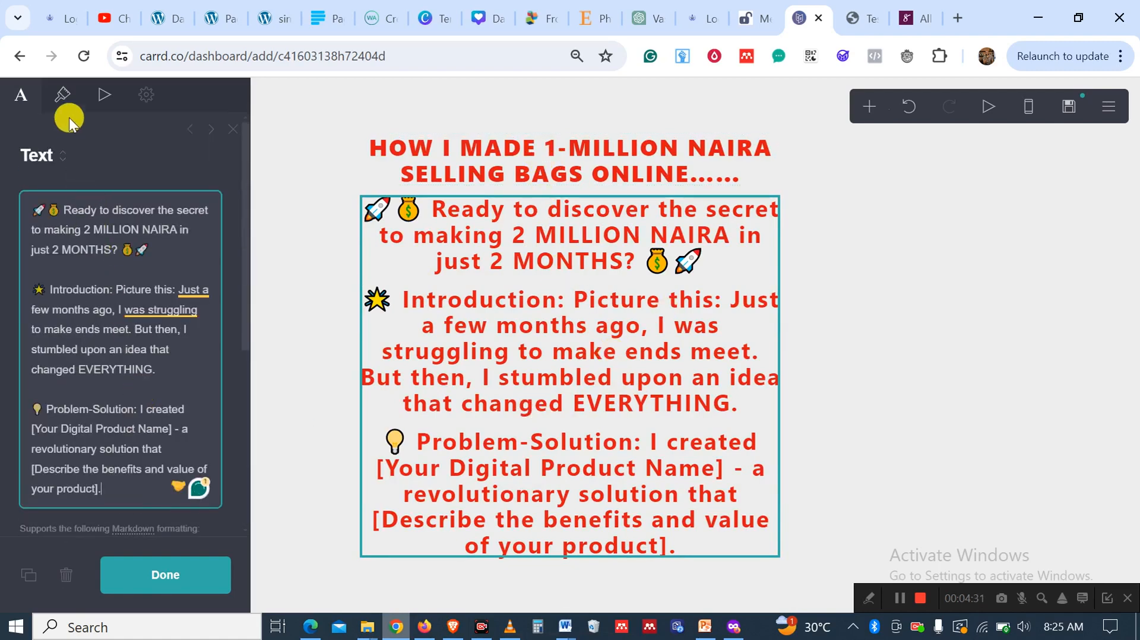
# Set the body text's color to near-black #0A0505 in its appearance settings
pyautogui.click(61, 97)
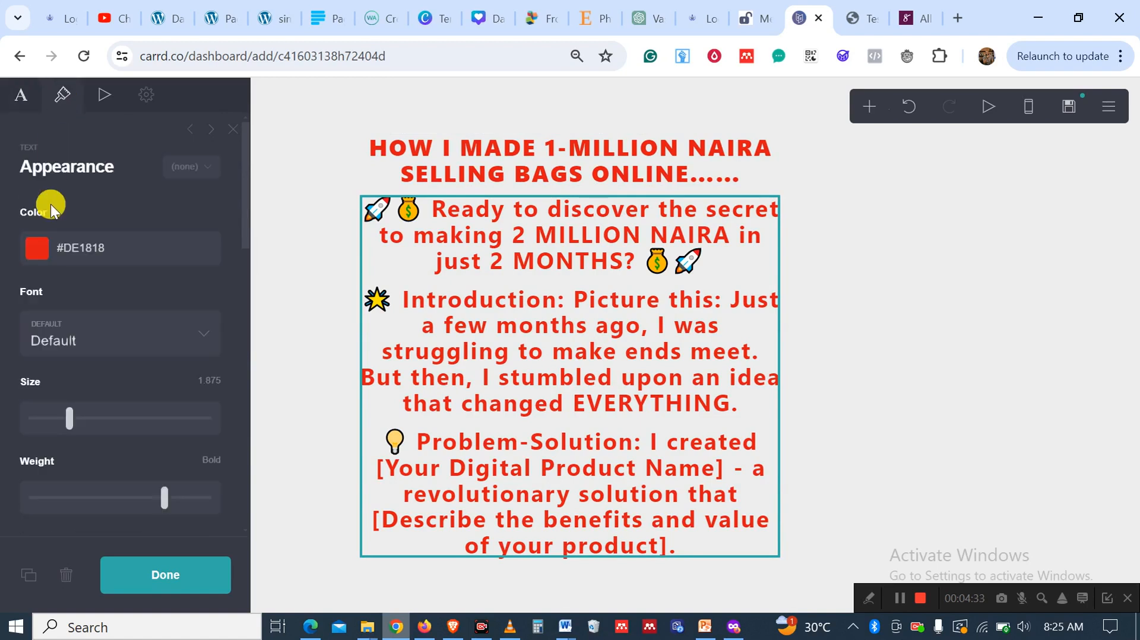
pyautogui.click(31, 247)
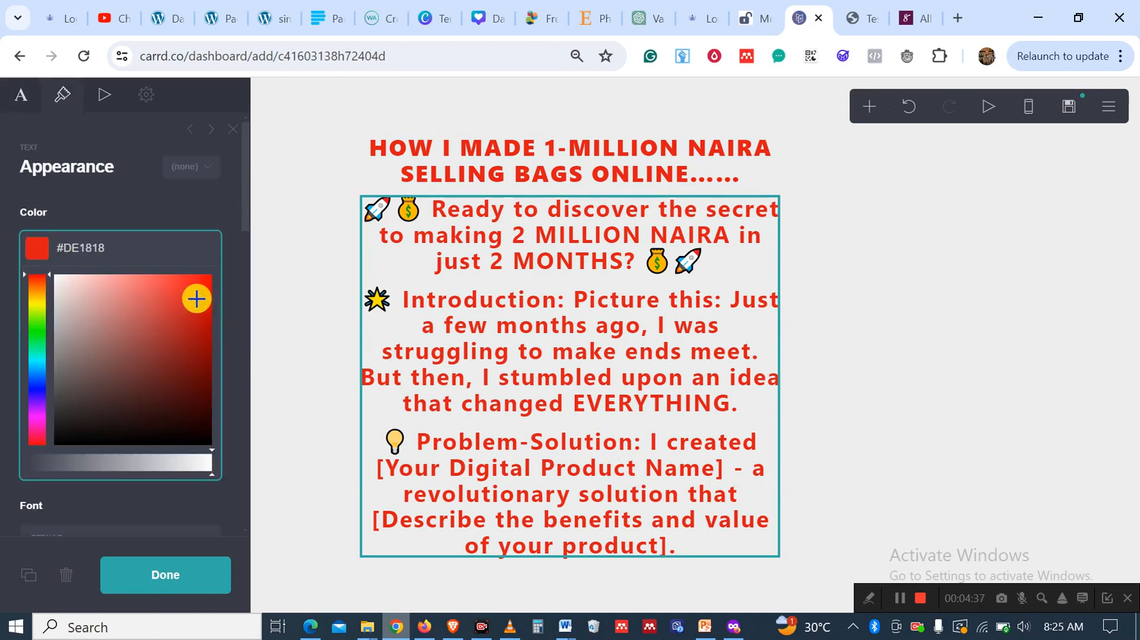
pyautogui.moveTo(196, 299); pyautogui.dragTo(140, 439)
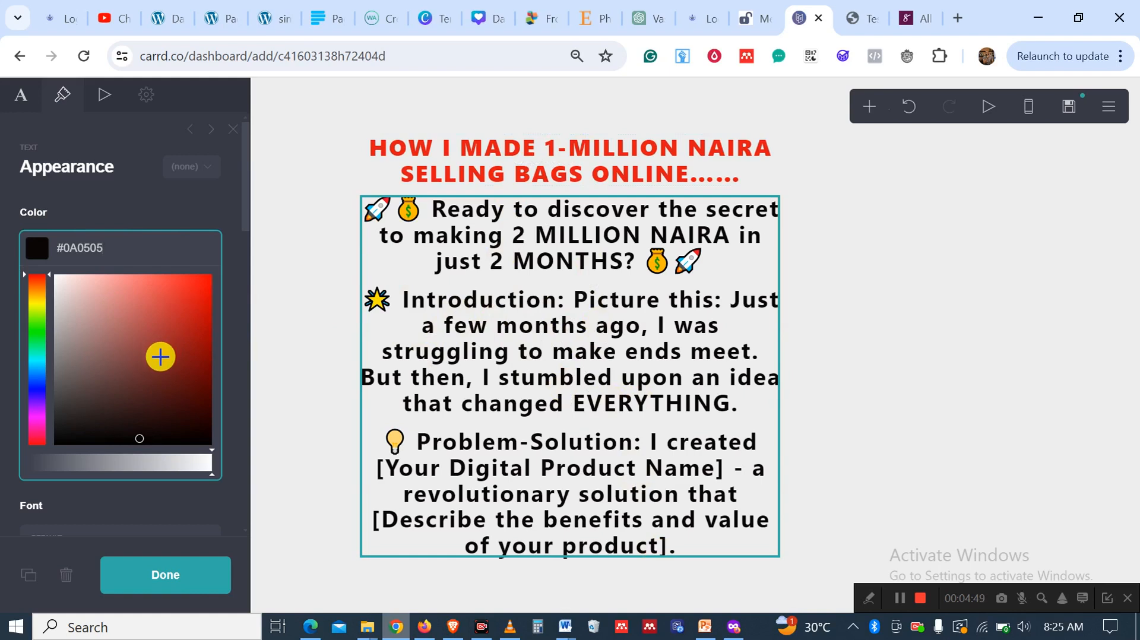
# Set the body text's font size to 1.75 and its weight to Medium
pyautogui.scroll(-3, 162, 358)
pyautogui.scroll(-3, 163, 363)
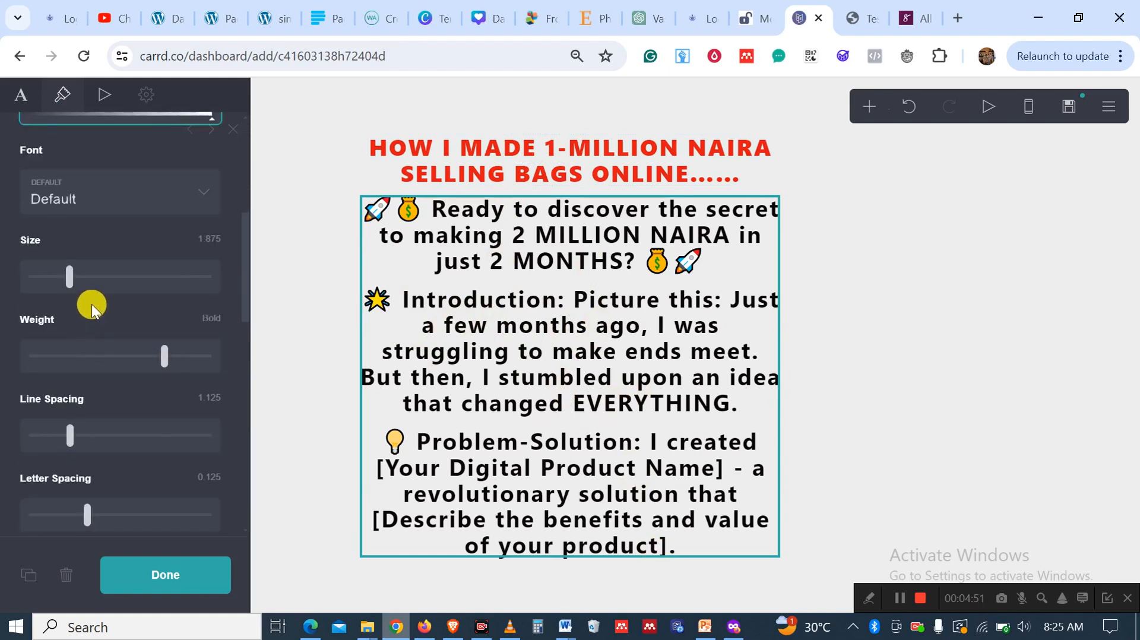
pyautogui.scroll(-3, 69, 285)
pyautogui.scroll(3, 69, 279)
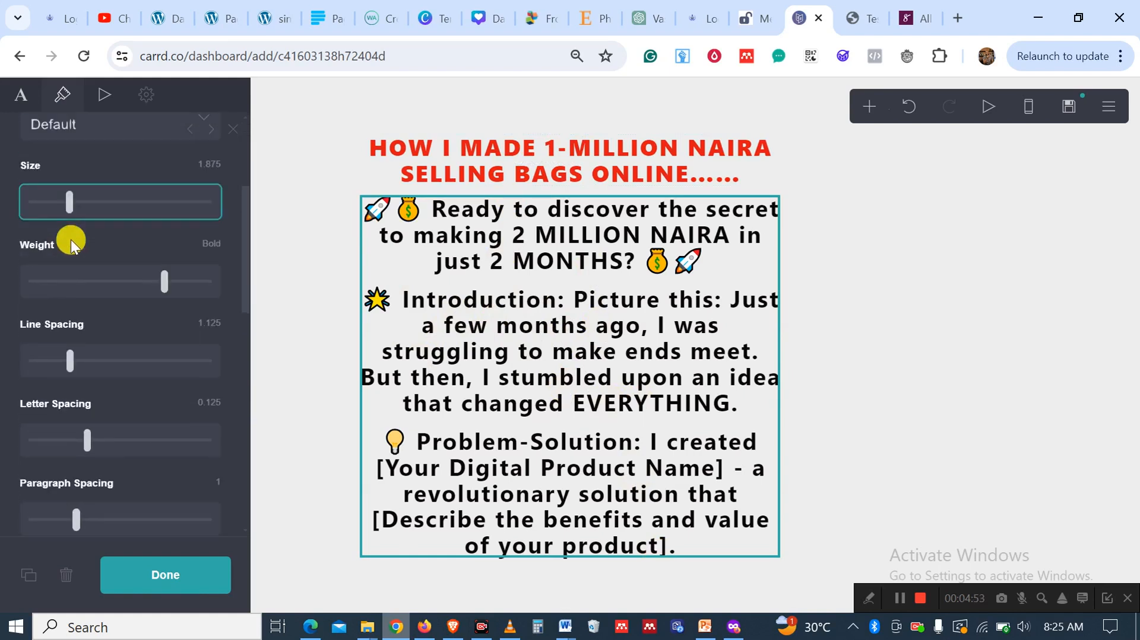
pyautogui.moveTo(67, 240)
pyautogui.mouseDown()
pyautogui.moveTo(56, 240)
pyautogui.moveTo(66, 245)
pyautogui.mouseUp()
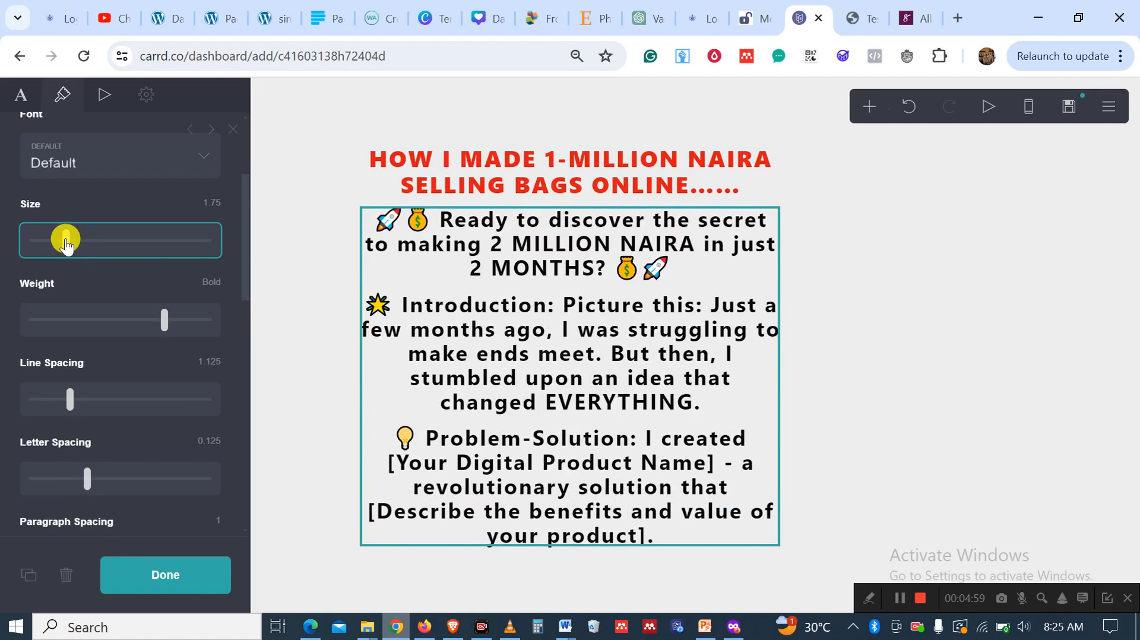
pyautogui.moveTo(159, 321); pyautogui.dragTo(131, 323)
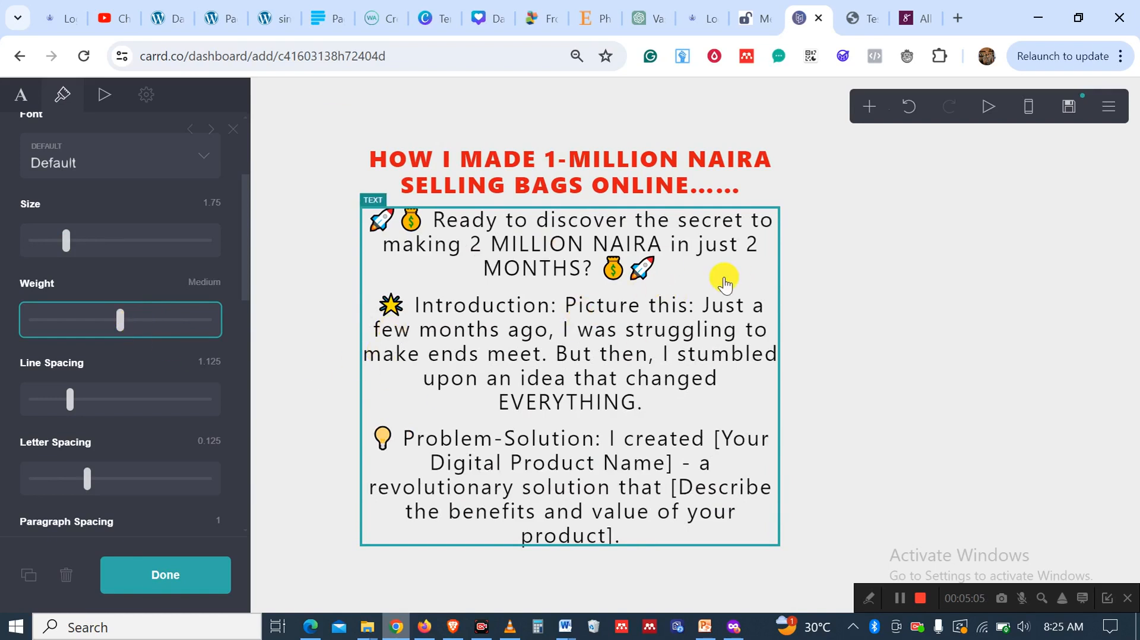
# Set the body text's line spacing to 1.375 and its letter spacing to 0.175
pyautogui.click(70, 399)
pyautogui.moveTo(70, 399); pyautogui.dragTo(92, 410)
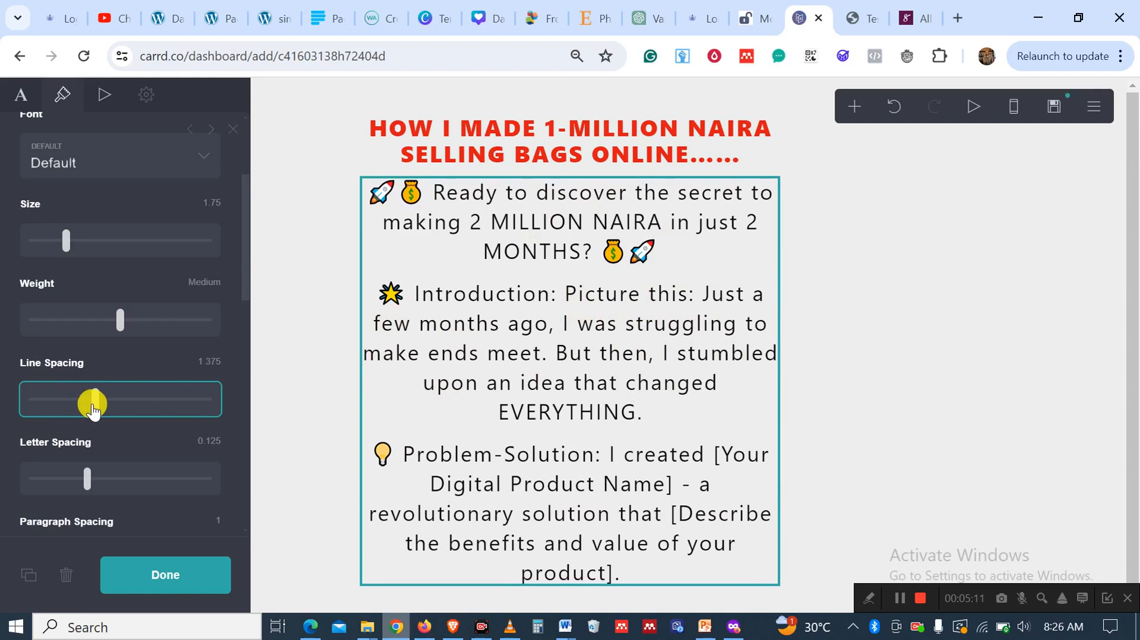
pyautogui.scroll(-1, 301, 405)
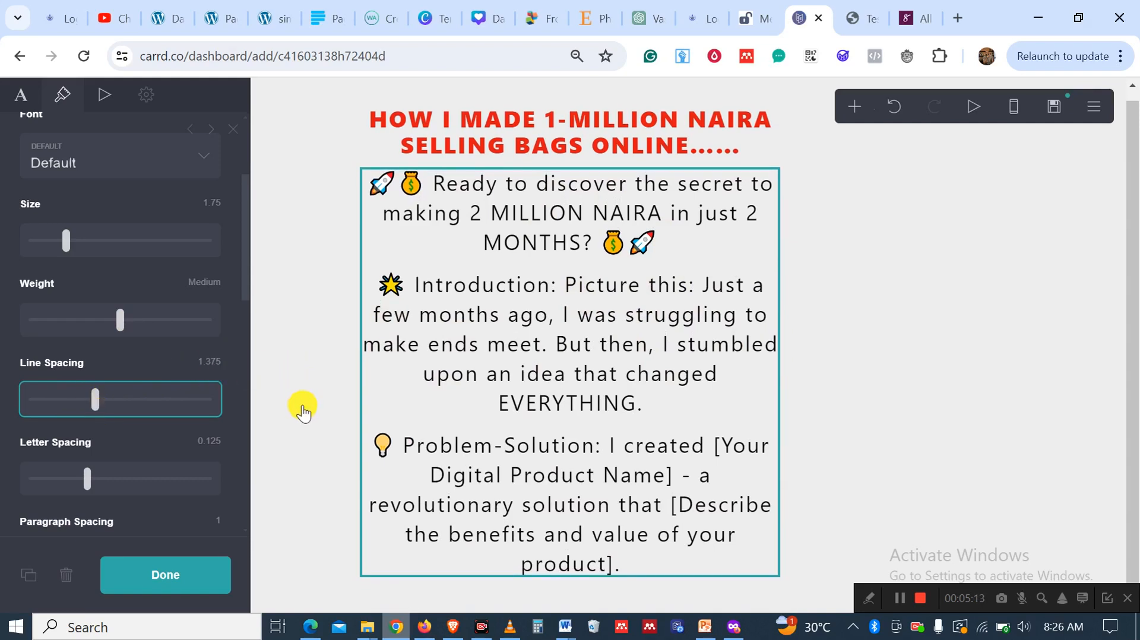
pyautogui.click(85, 478)
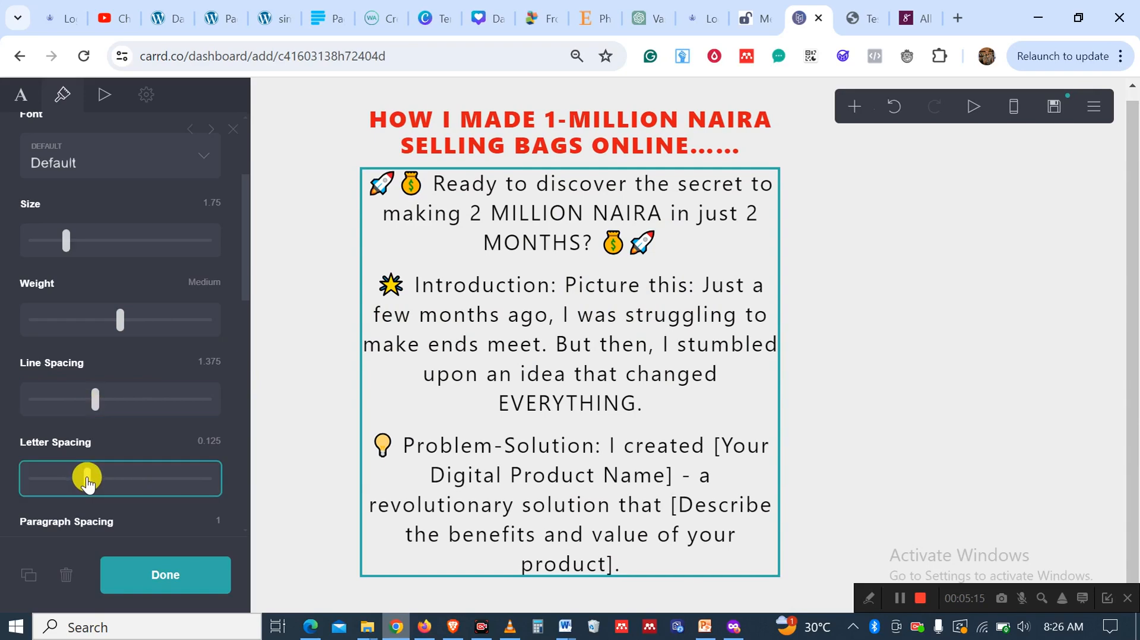
pyautogui.moveTo(86, 484); pyautogui.dragTo(90, 491)
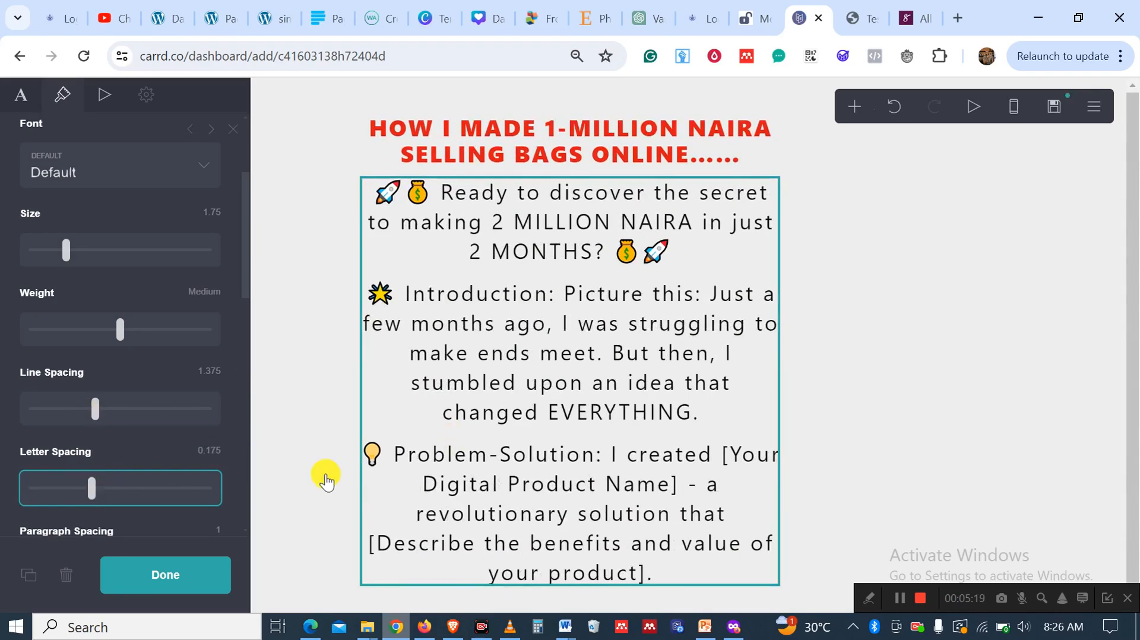
# Look through the body text's remaining appearance settings, from paragraph spacing, indent and margins to alignment, outline, drop shadow and mobile
pyautogui.scroll(-8, 142, 463)
pyautogui.scroll(3, 148, 454)
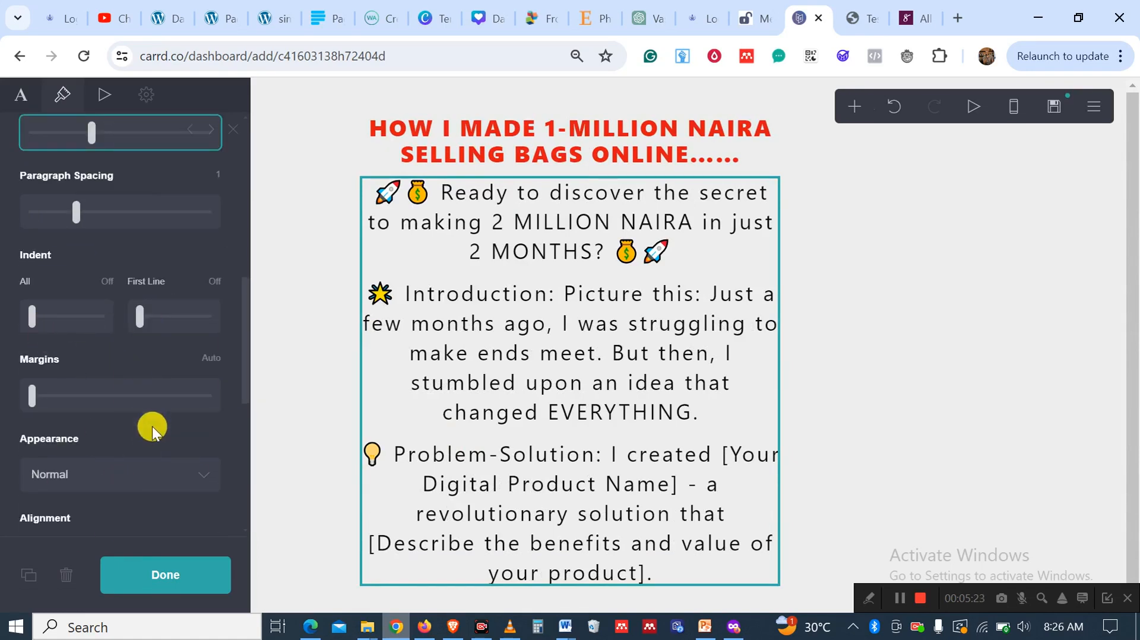
pyautogui.scroll(-3, 151, 426)
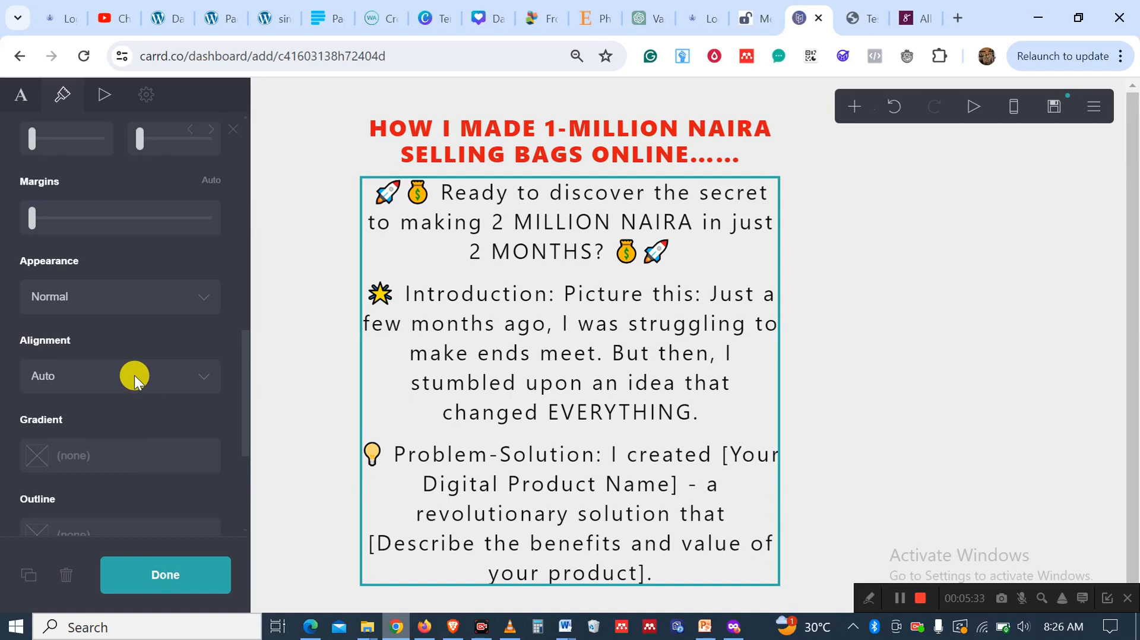
pyautogui.scroll(-3, 134, 375)
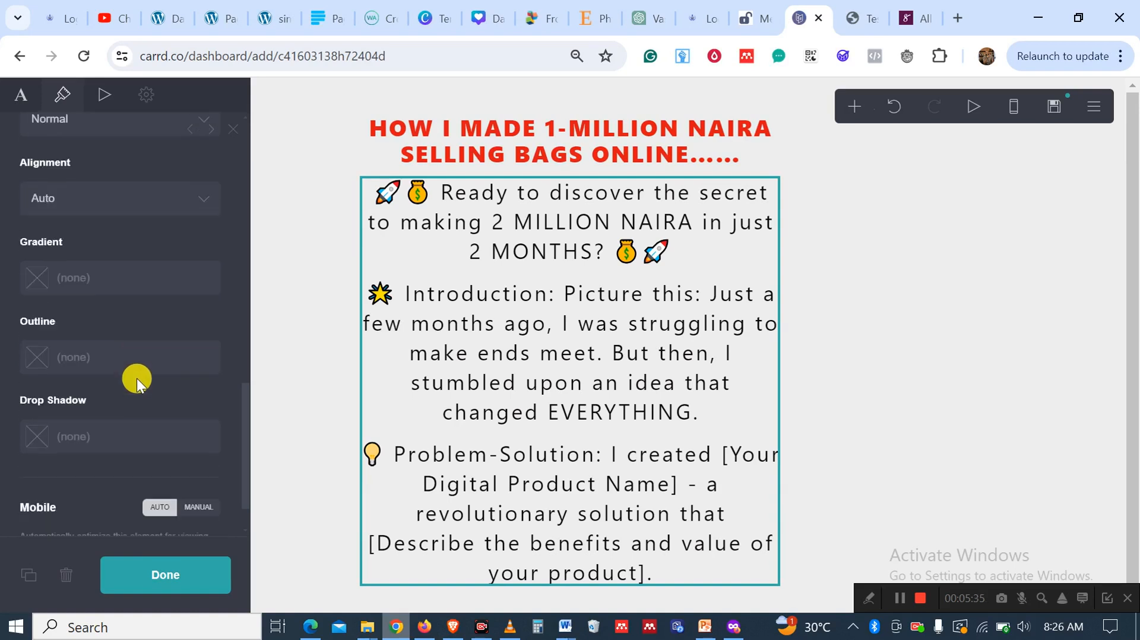
pyautogui.scroll(-1, 153, 365)
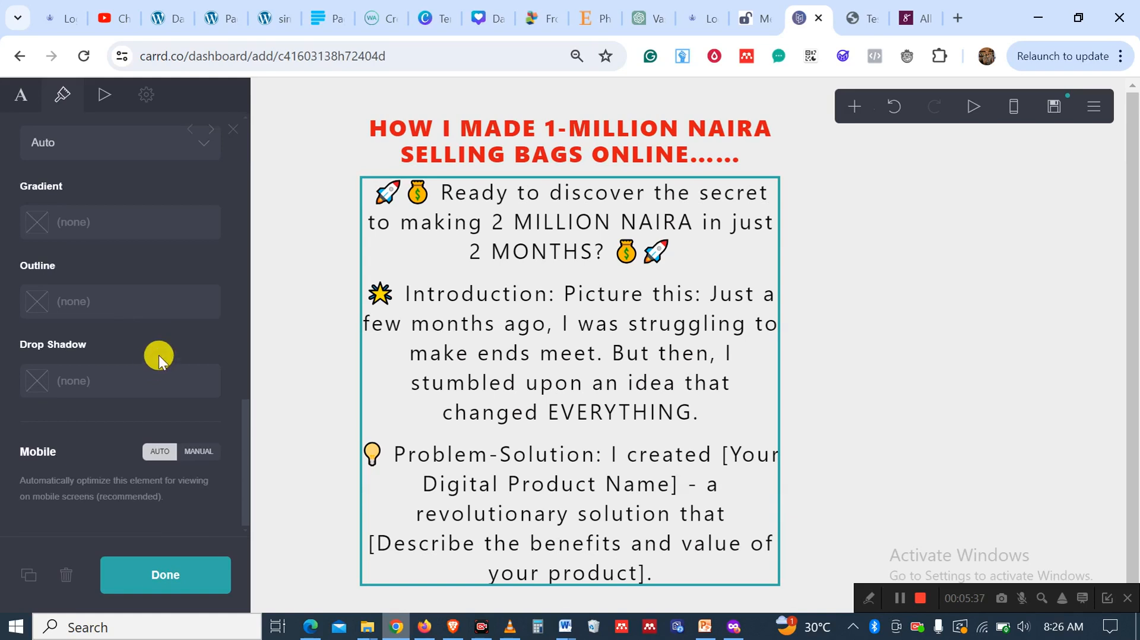
pyautogui.scroll(6, 158, 355)
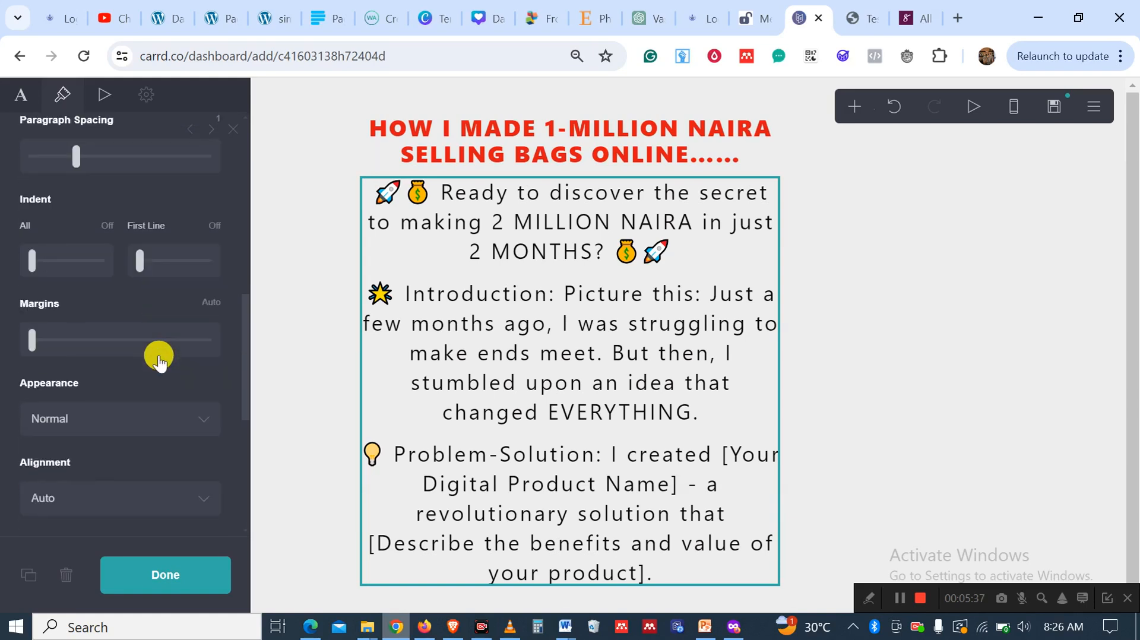
pyautogui.scroll(3, 159, 355)
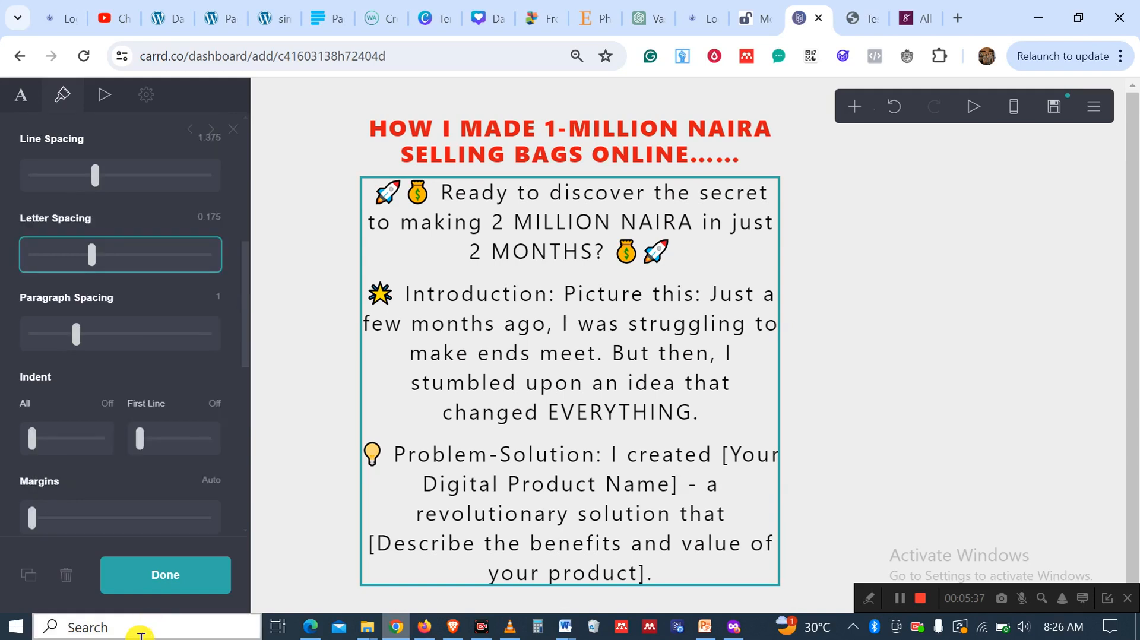
# Finish editing the body text and check the page in the mobile view before returning to the desktop view
pyautogui.click(159, 575)
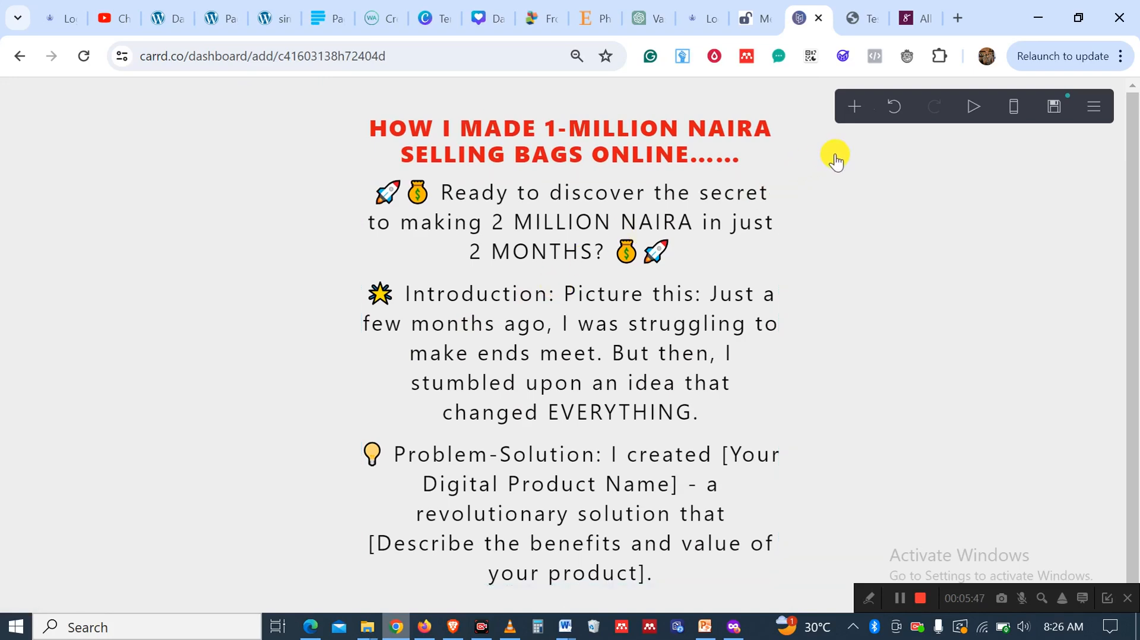
pyautogui.click(1014, 111)
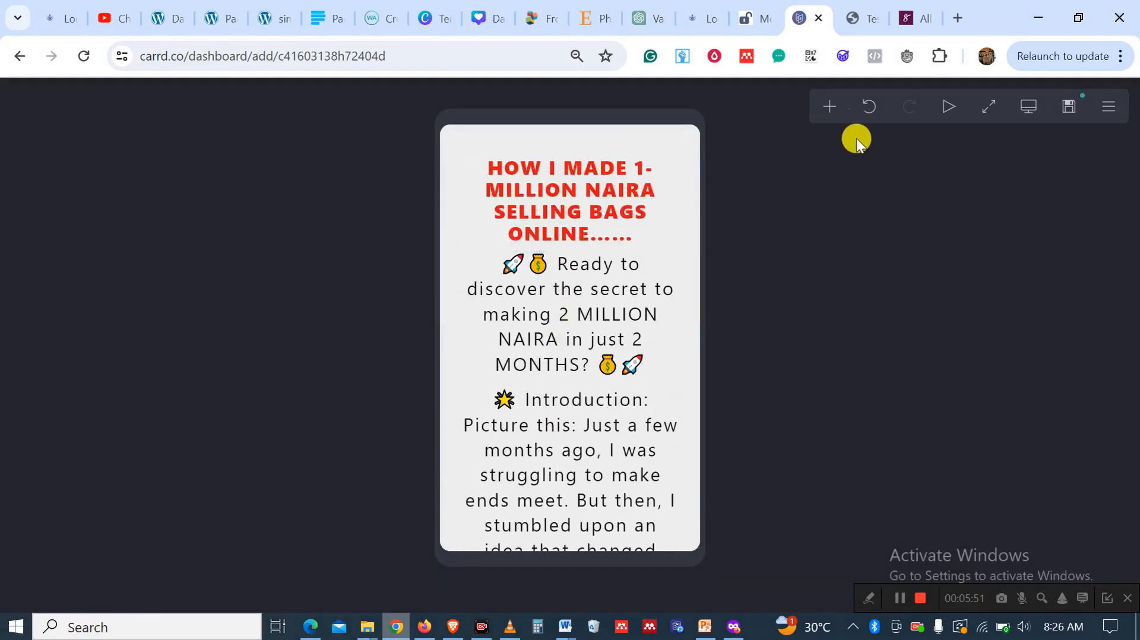
pyautogui.click(1029, 106)
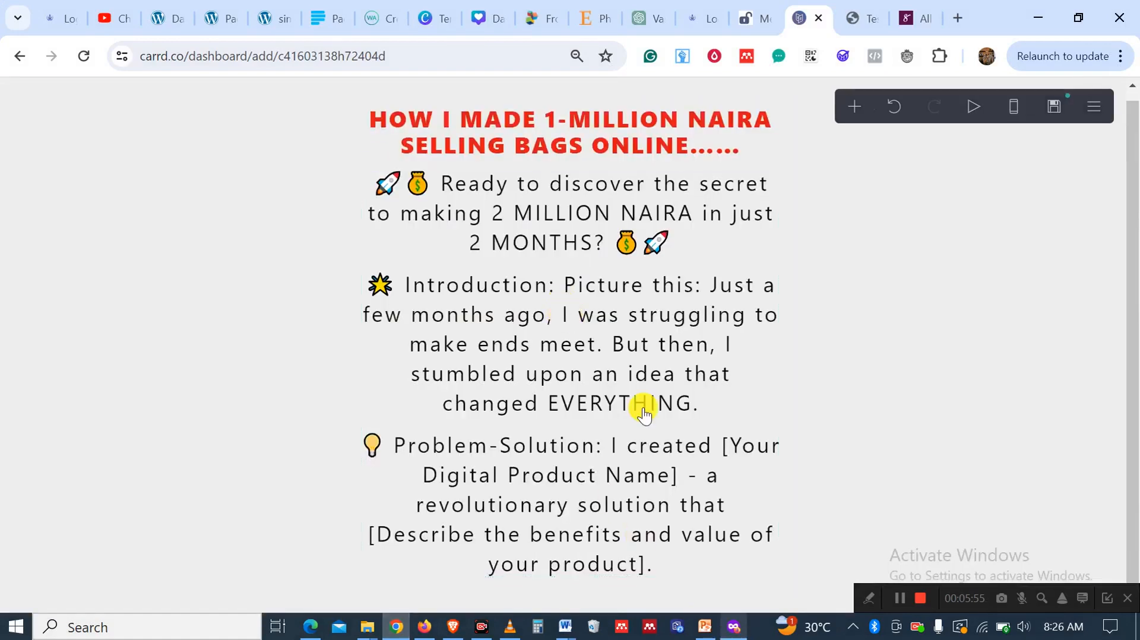
# Add an image element below the body text and upload the N20,000 red handbag picture from the Downloads folder
pyautogui.click(858, 110)
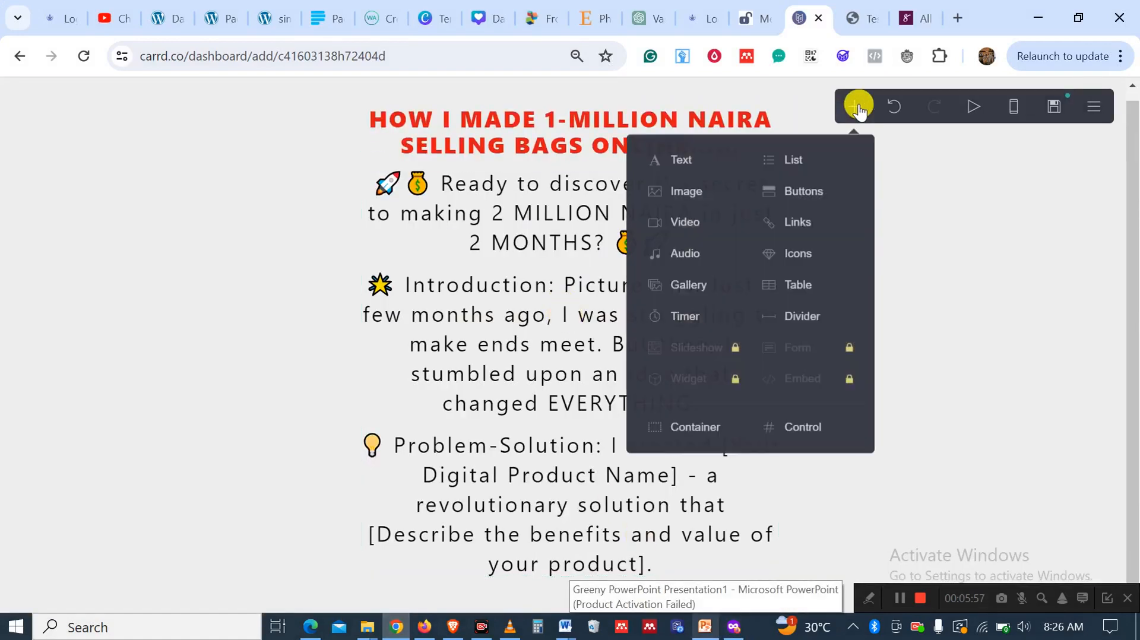
pyautogui.click(686, 192)
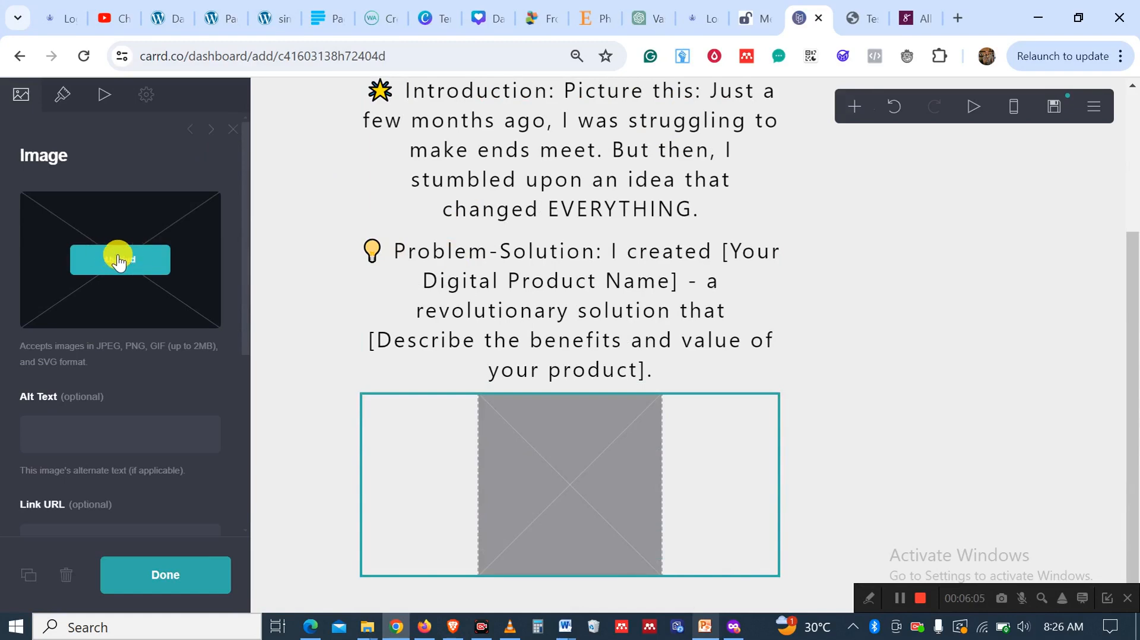
pyautogui.click(119, 260)
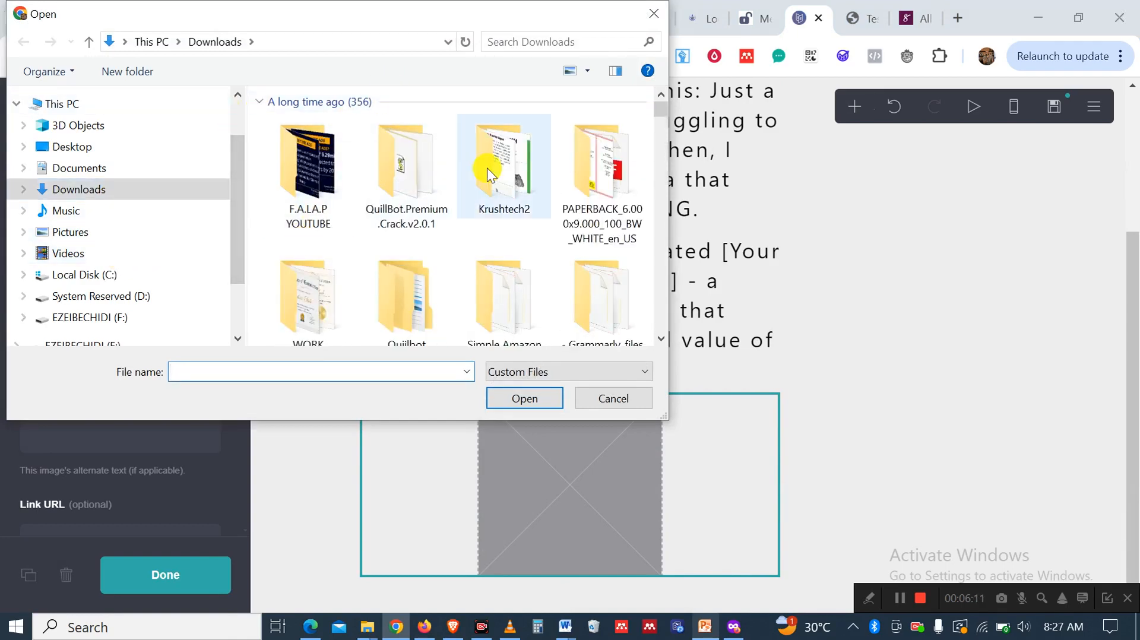
pyautogui.moveTo(666, 115); pyautogui.dragTo(661, 235)
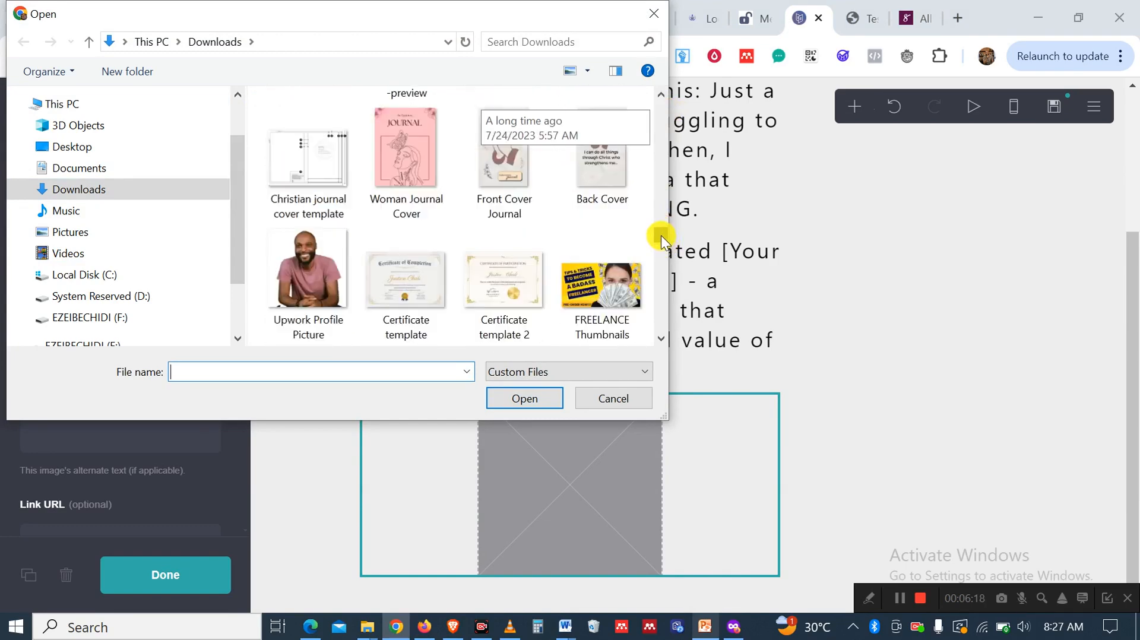
pyautogui.scroll(-3, 659, 335)
pyautogui.click(662, 339)
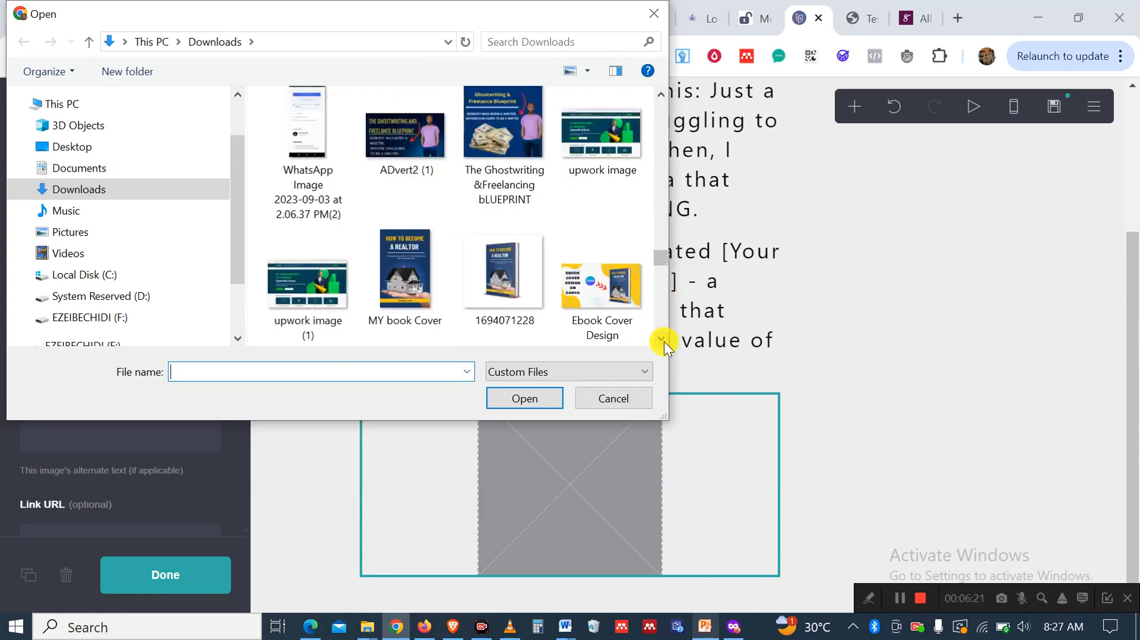
pyautogui.moveTo(662, 254); pyautogui.dragTo(663, 260)
pyautogui.click(494, 143)
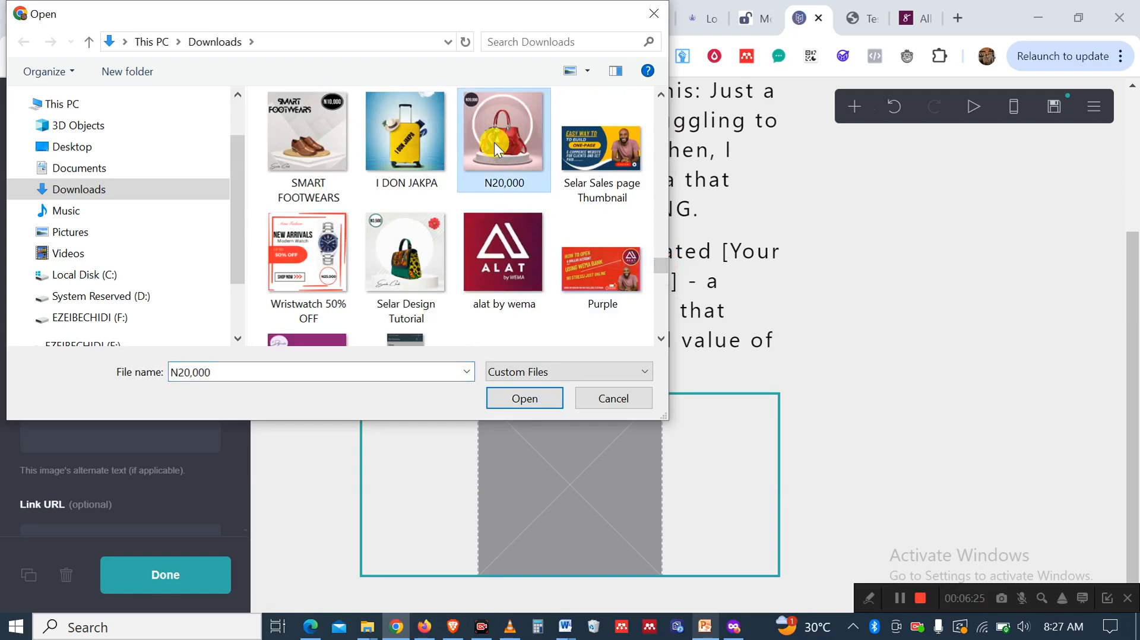
pyautogui.click(523, 396)
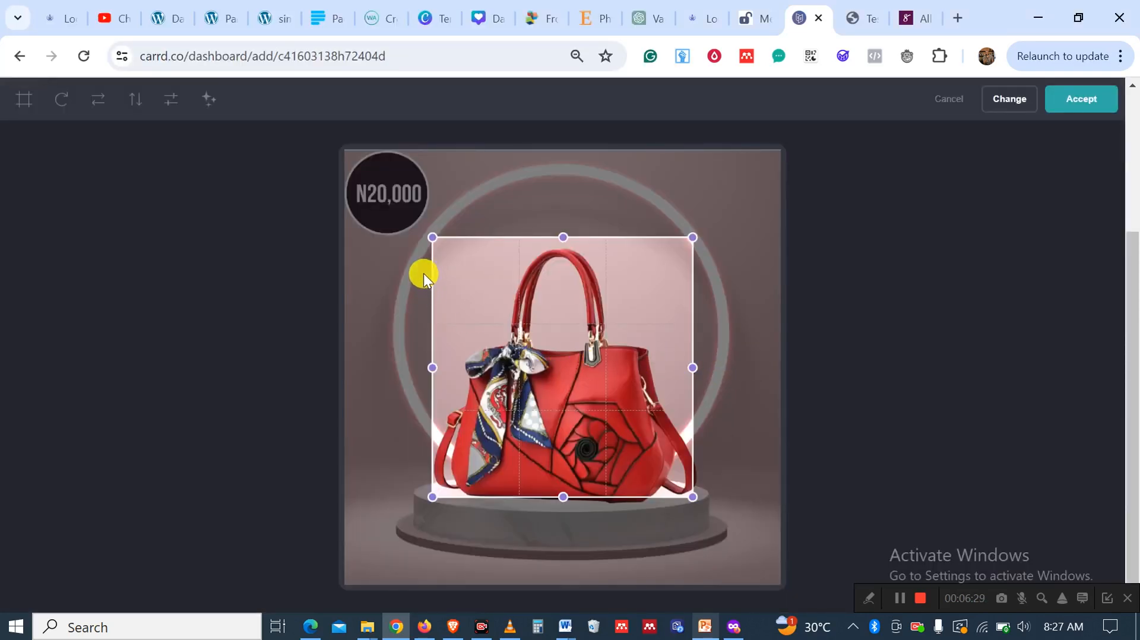
# Expand the crop area to cover the whole handbag picture, including the price badge and pedestal, and accept it
pyautogui.moveTo(428, 241); pyautogui.dragTo(339, 148)
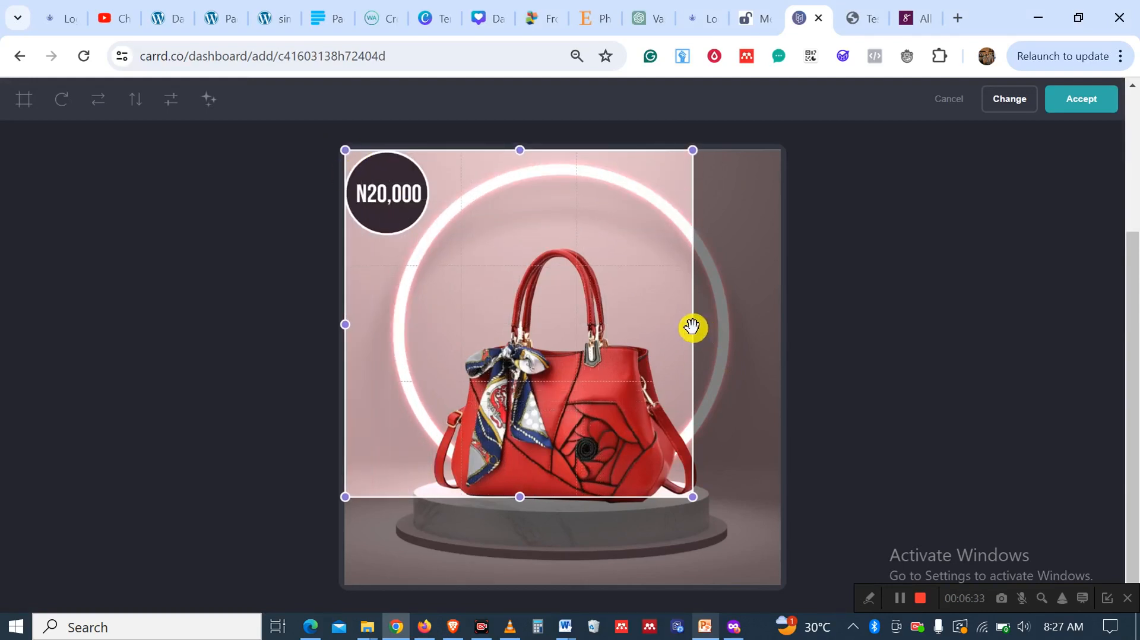
pyautogui.moveTo(692, 326); pyautogui.dragTo(780, 334)
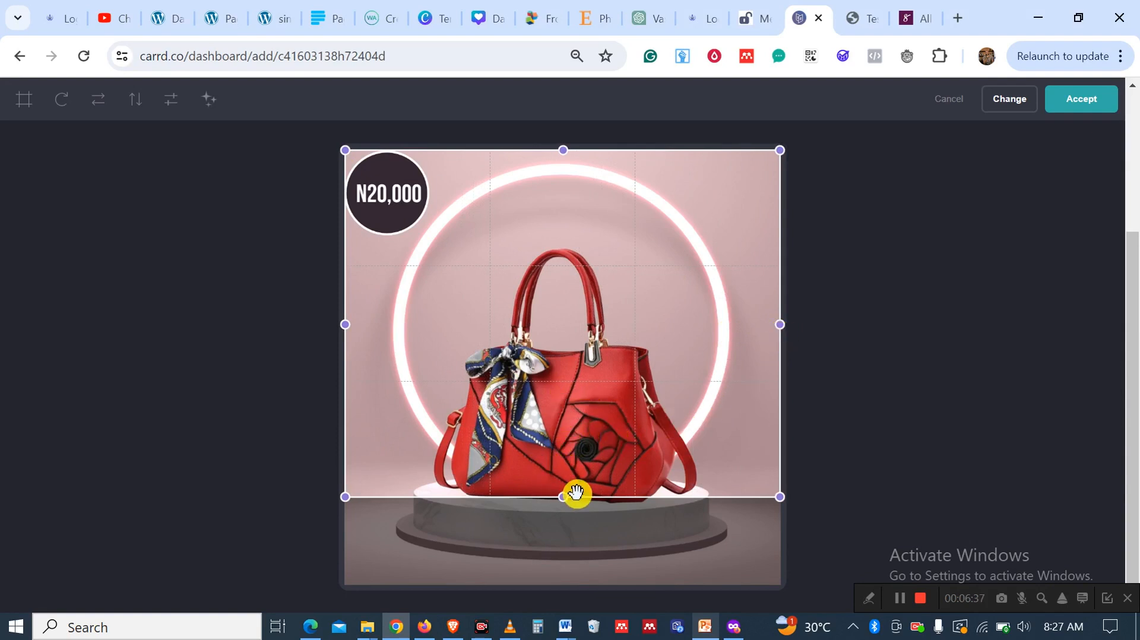
pyautogui.moveTo(564, 500); pyautogui.dragTo(576, 601)
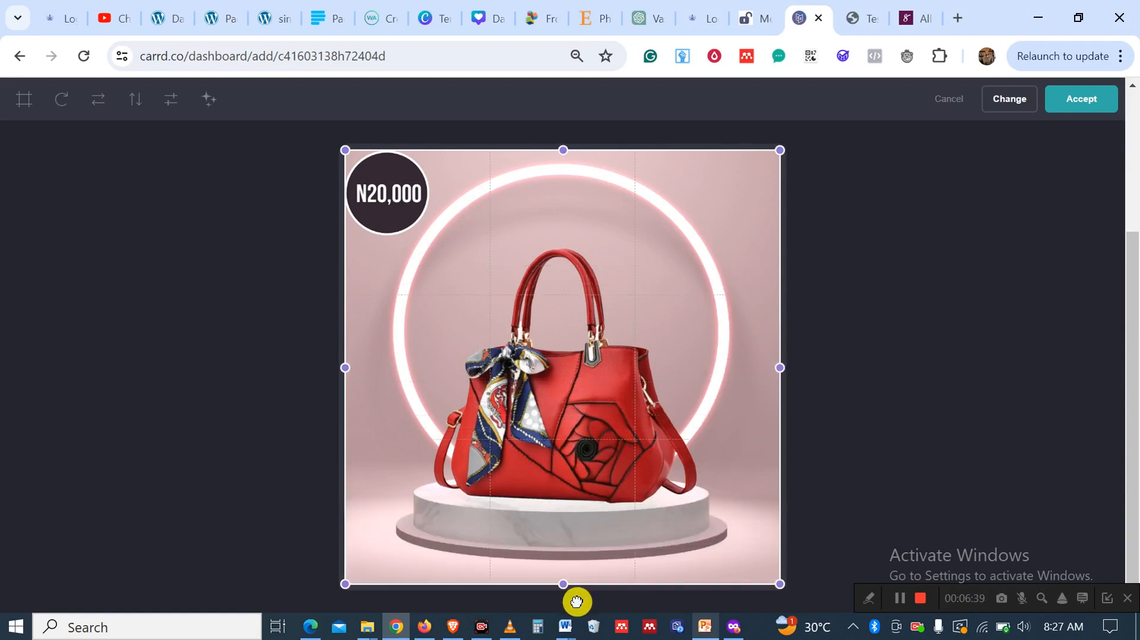
pyautogui.click(1085, 98)
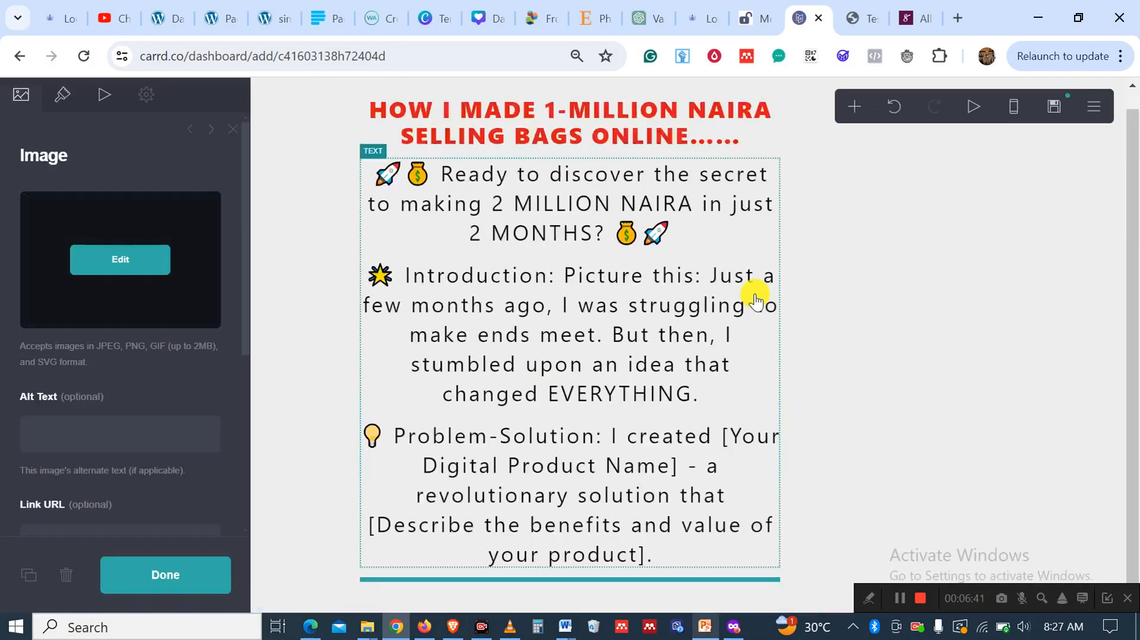
pyautogui.scroll(-3, 754, 300)
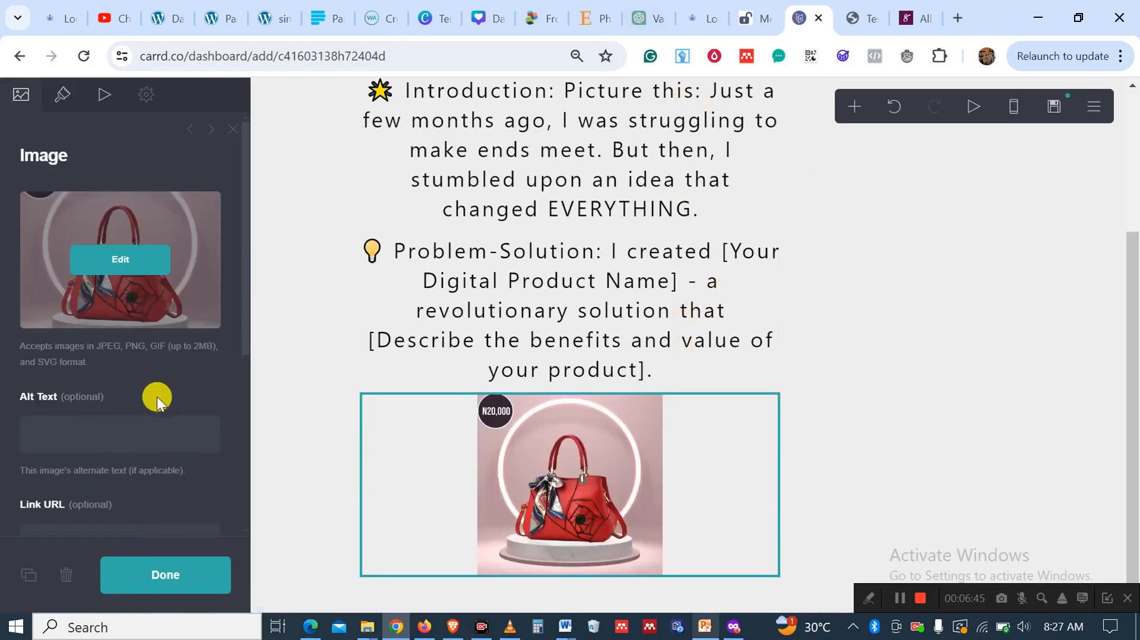
# Enlarge the handbag image by setting its width to 27.625 in the appearance settings
pyautogui.scroll(-5, 157, 397)
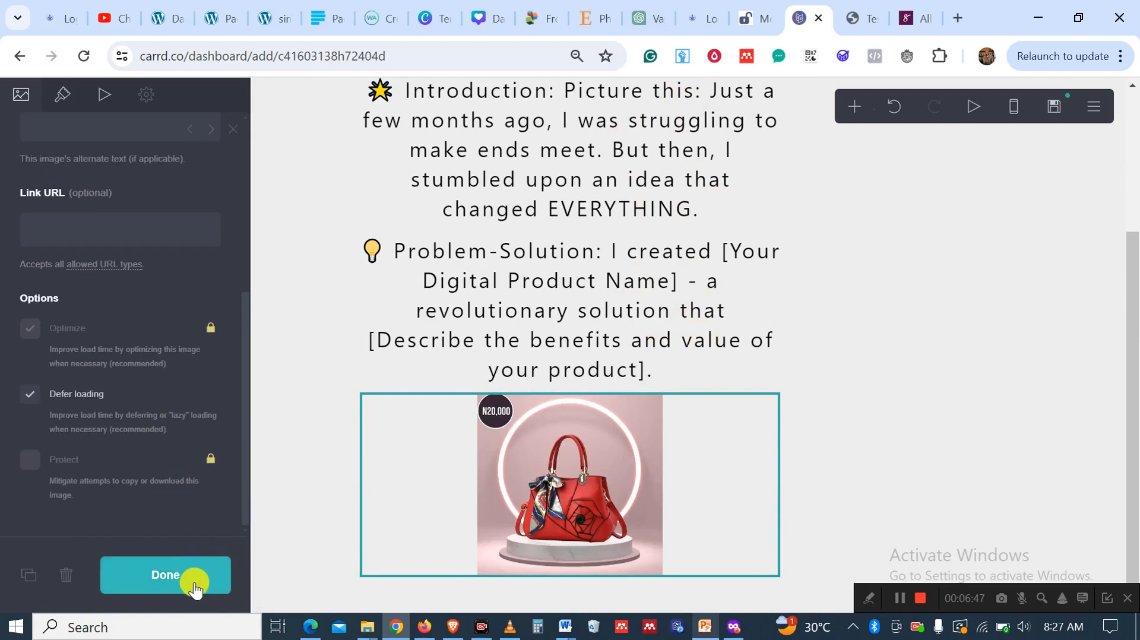
pyautogui.click(63, 95)
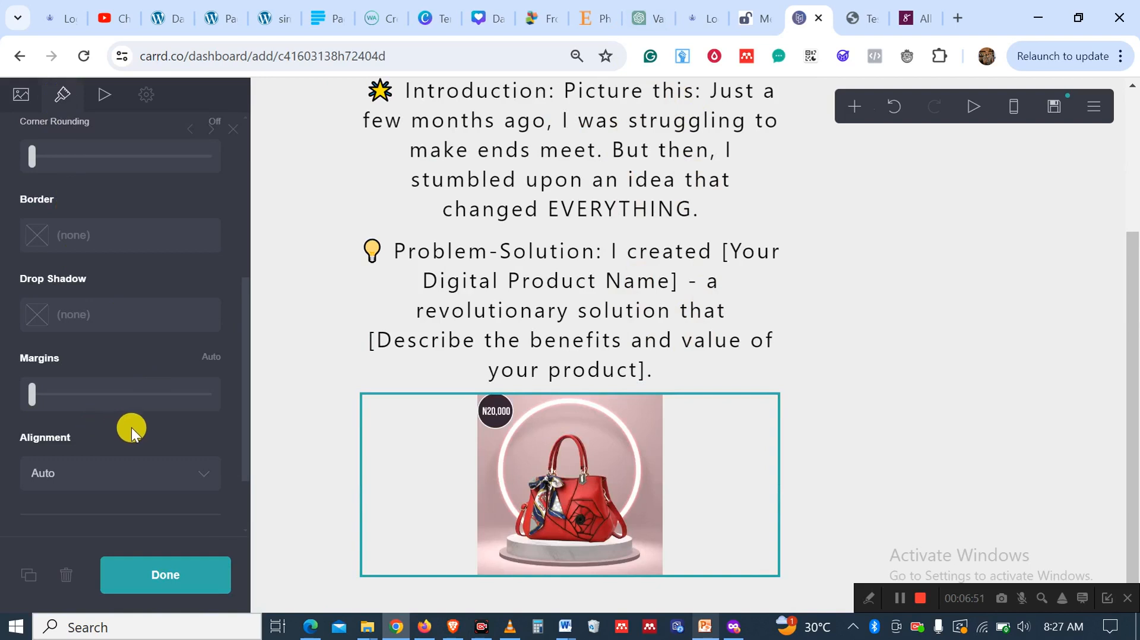
pyautogui.scroll(5, 124, 404)
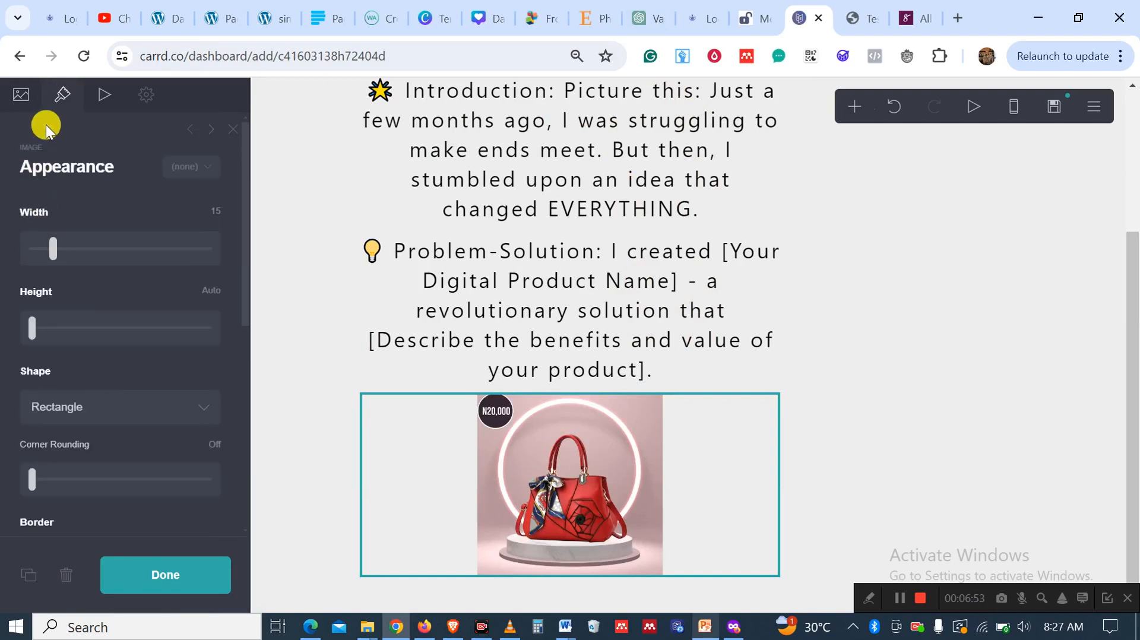
pyautogui.moveTo(49, 252); pyautogui.dragTo(64, 251)
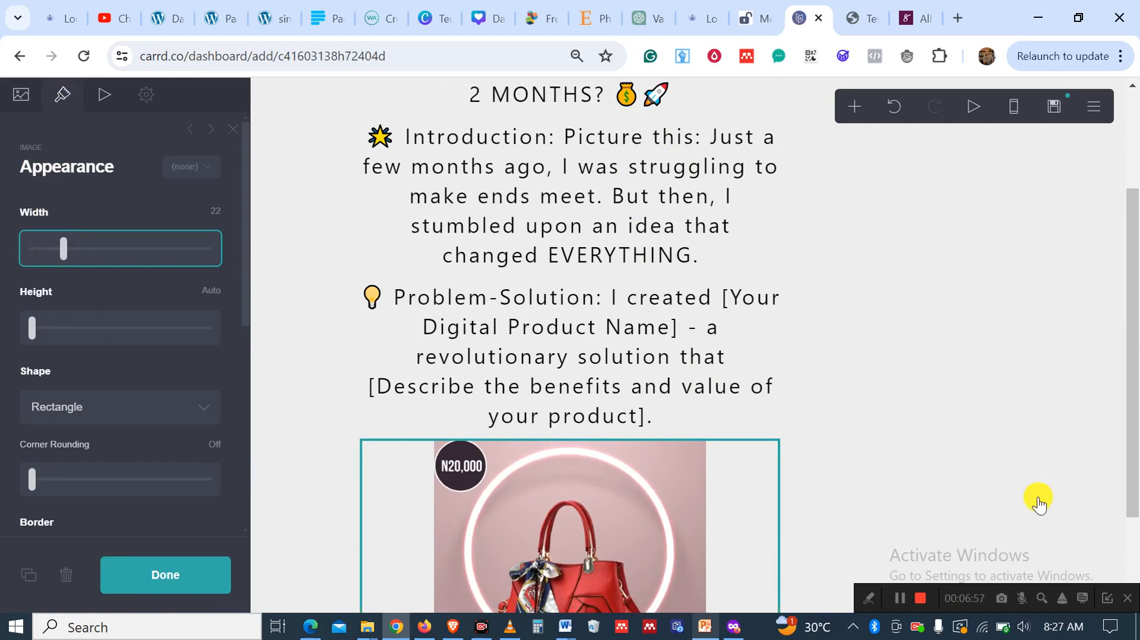
pyautogui.moveTo(1127, 438); pyautogui.dragTo(1131, 522)
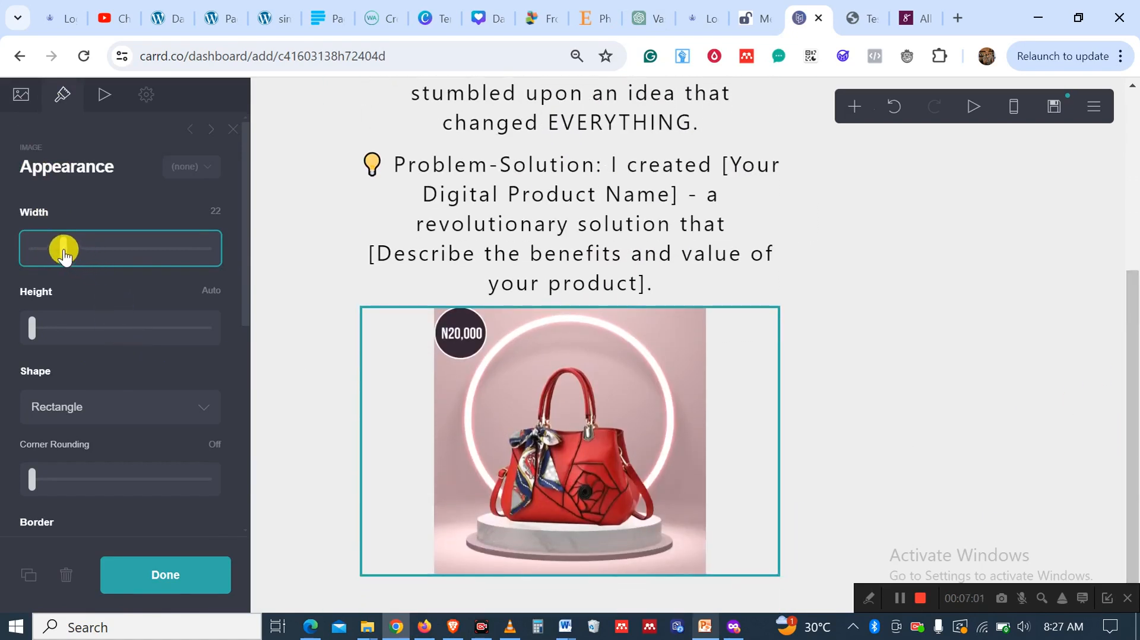
pyautogui.scroll(-2, 68, 251)
pyautogui.moveTo(64, 250)
pyautogui.mouseDown()
pyautogui.moveTo(79, 252)
pyautogui.moveTo(72, 261)
pyautogui.mouseUp()
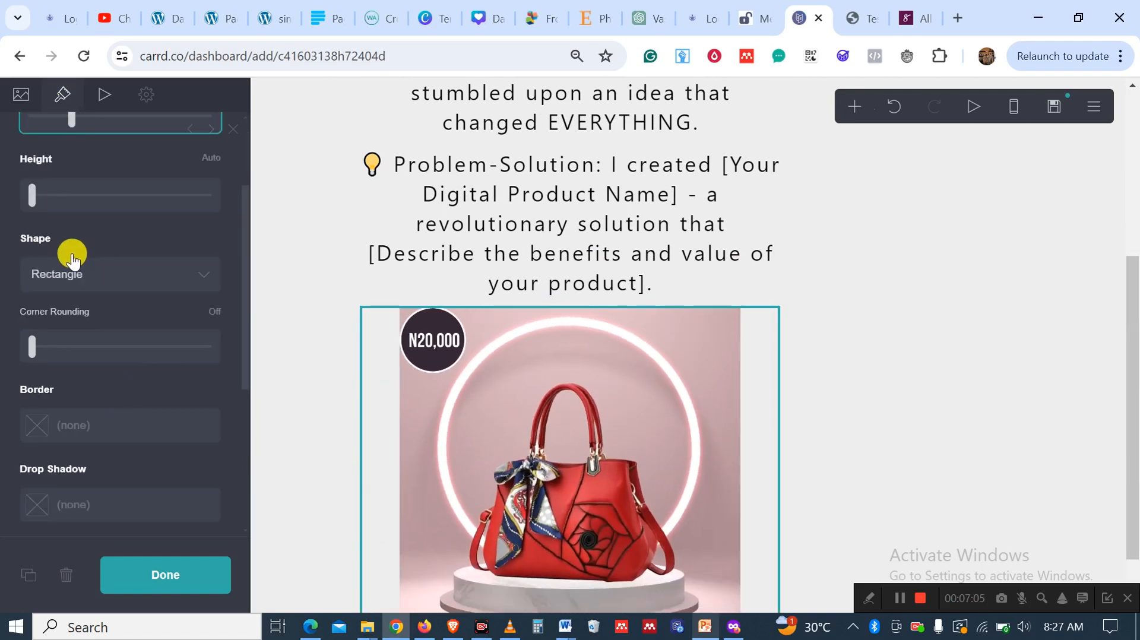
pyautogui.scroll(2, 109, 223)
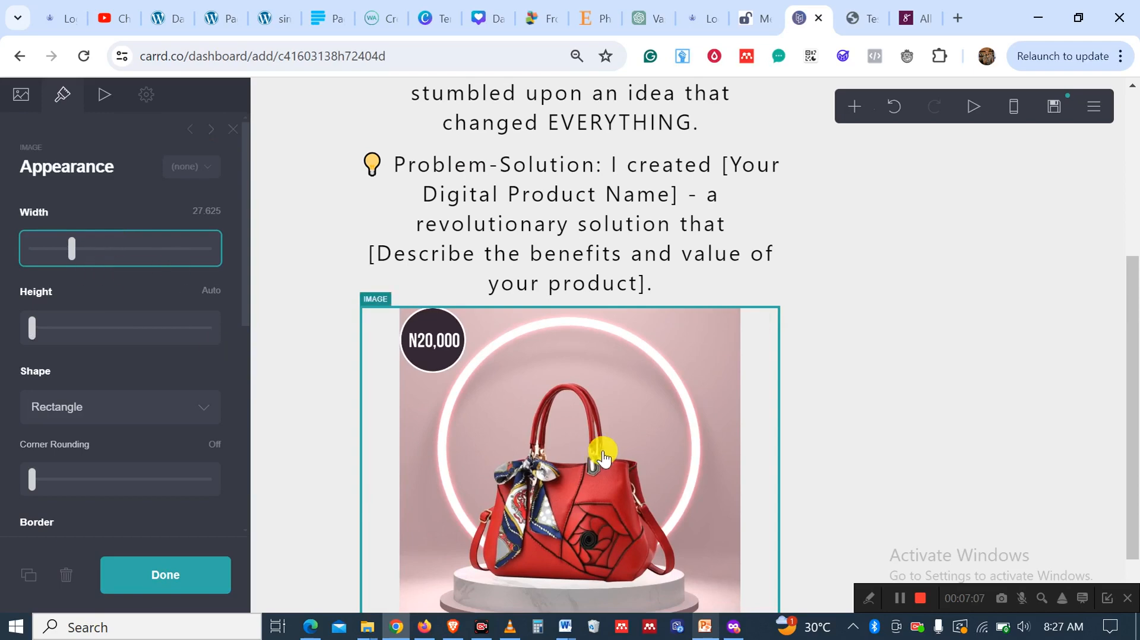
# Check how the enlarged handbag image fits in the mobile view and return to the desktop view
pyautogui.click(1013, 107)
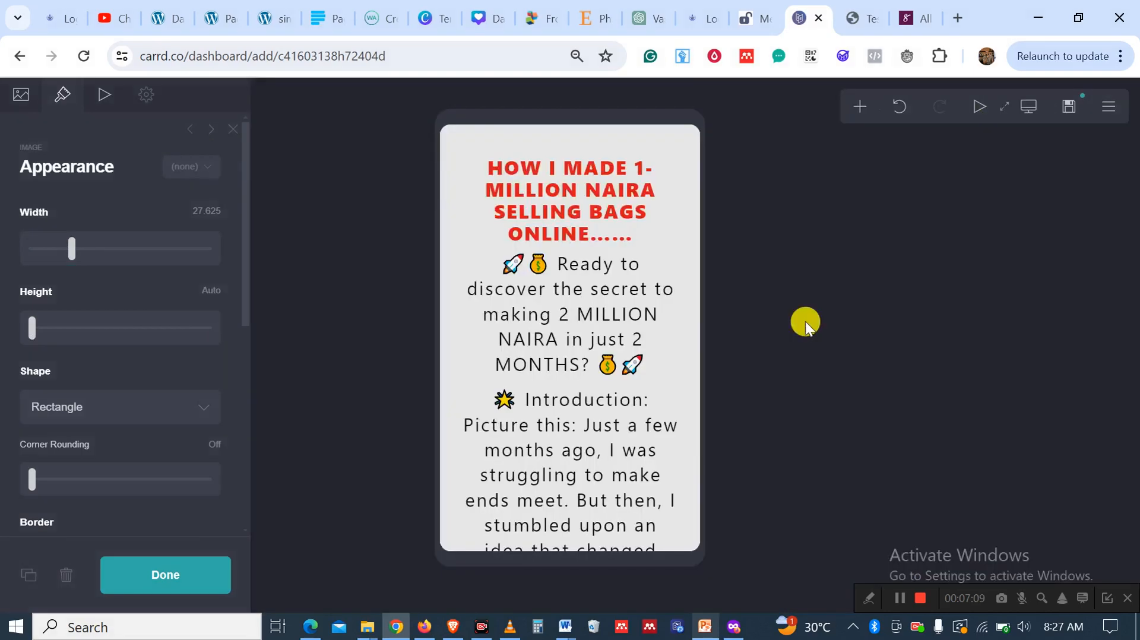
pyautogui.scroll(-5, 586, 342)
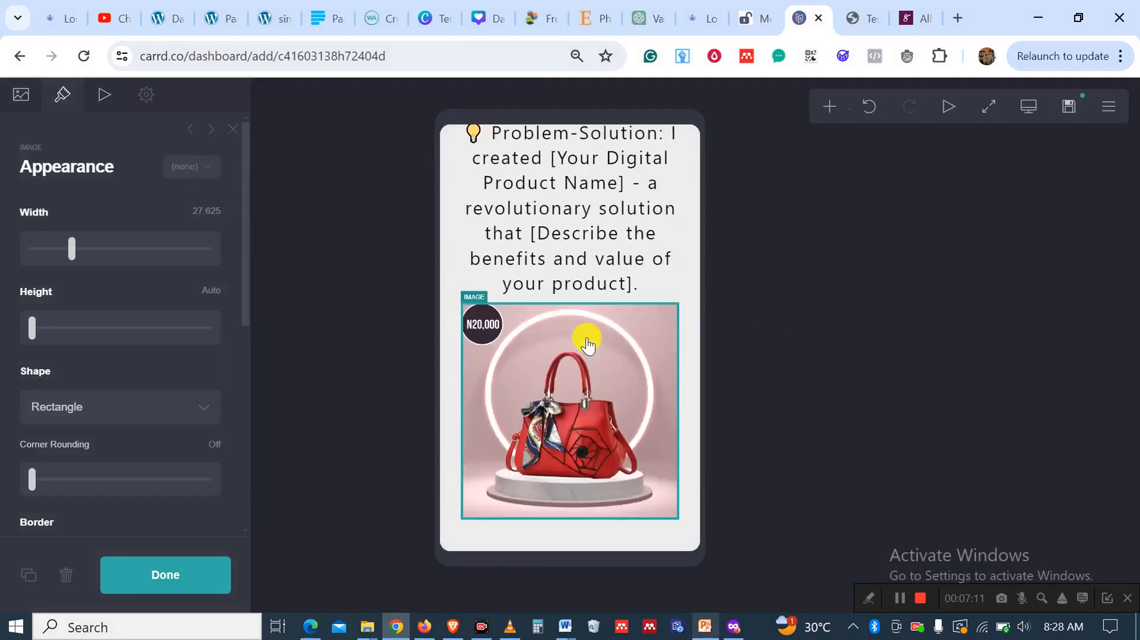
pyautogui.click(1030, 110)
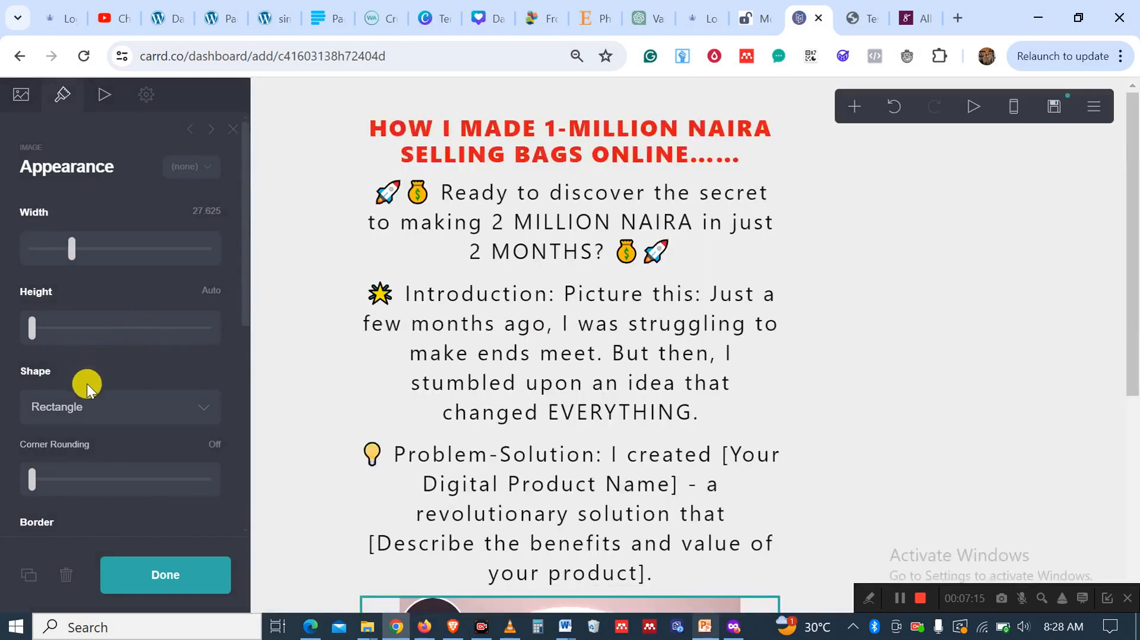
# Try adjusting the handbag image's height and put it back to Auto
pyautogui.scroll(-6, 542, 389)
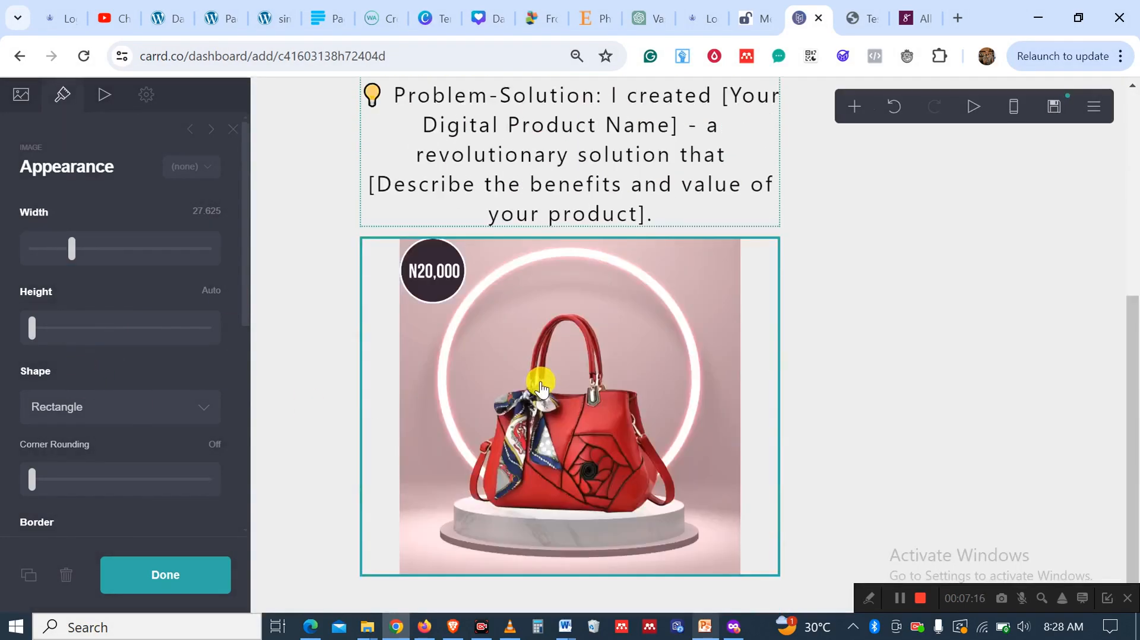
pyautogui.click(31, 329)
pyautogui.moveTo(31, 330)
pyautogui.mouseDown()
pyautogui.moveTo(52, 331)
pyautogui.moveTo(27, 332)
pyautogui.mouseUp()
pyautogui.scroll(-5, 834, 442)
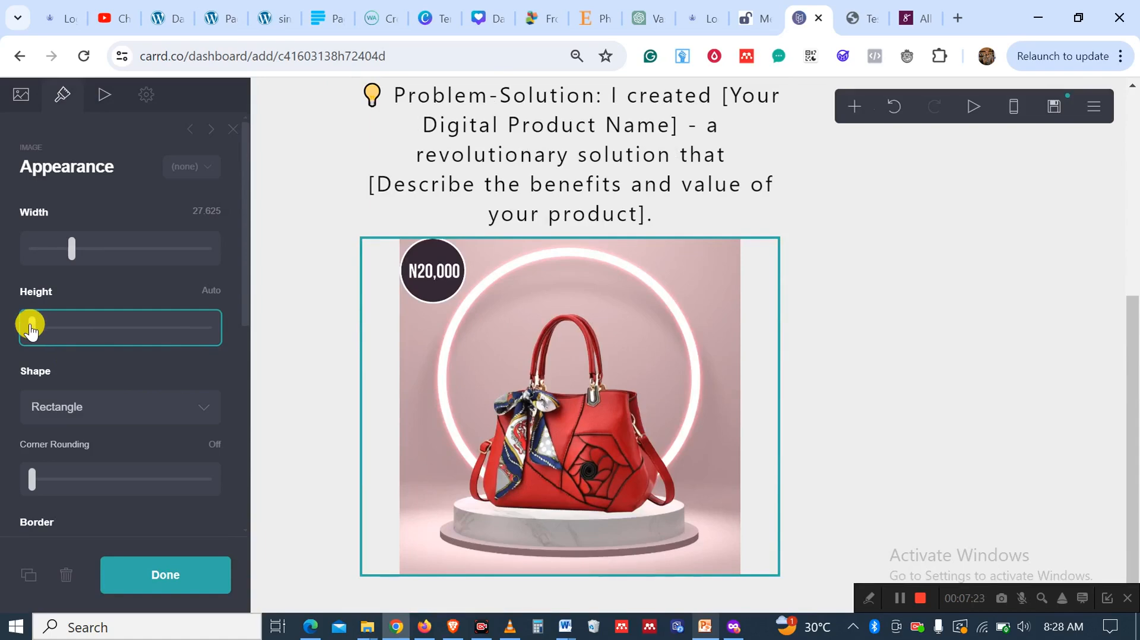
pyautogui.moveTo(35, 334); pyautogui.dragTo(20, 323)
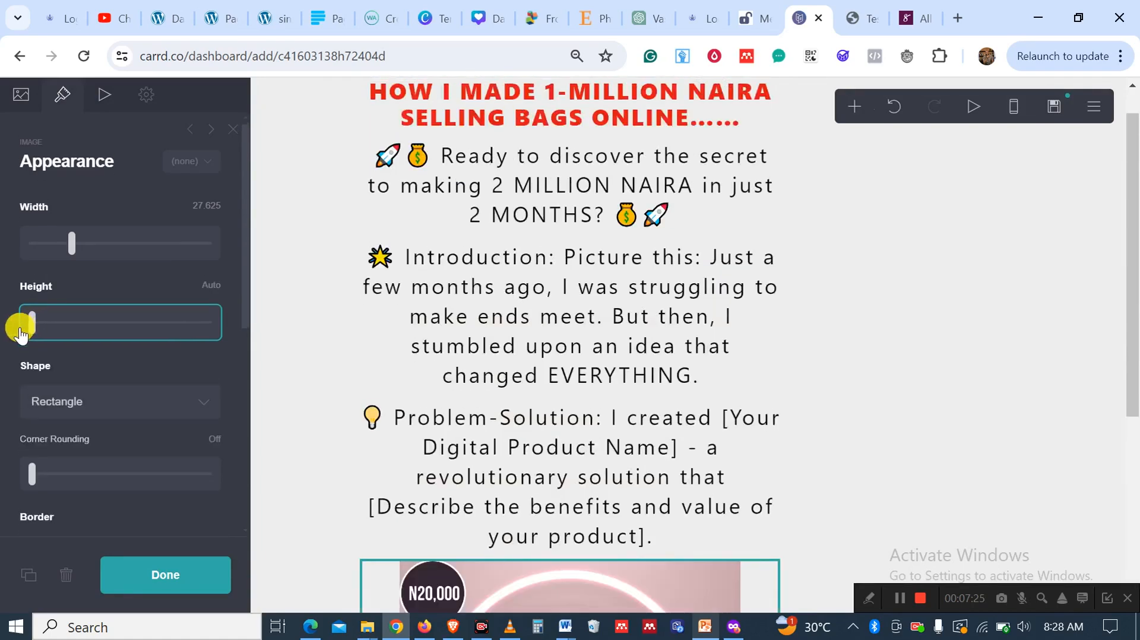
pyautogui.scroll(-5, 772, 436)
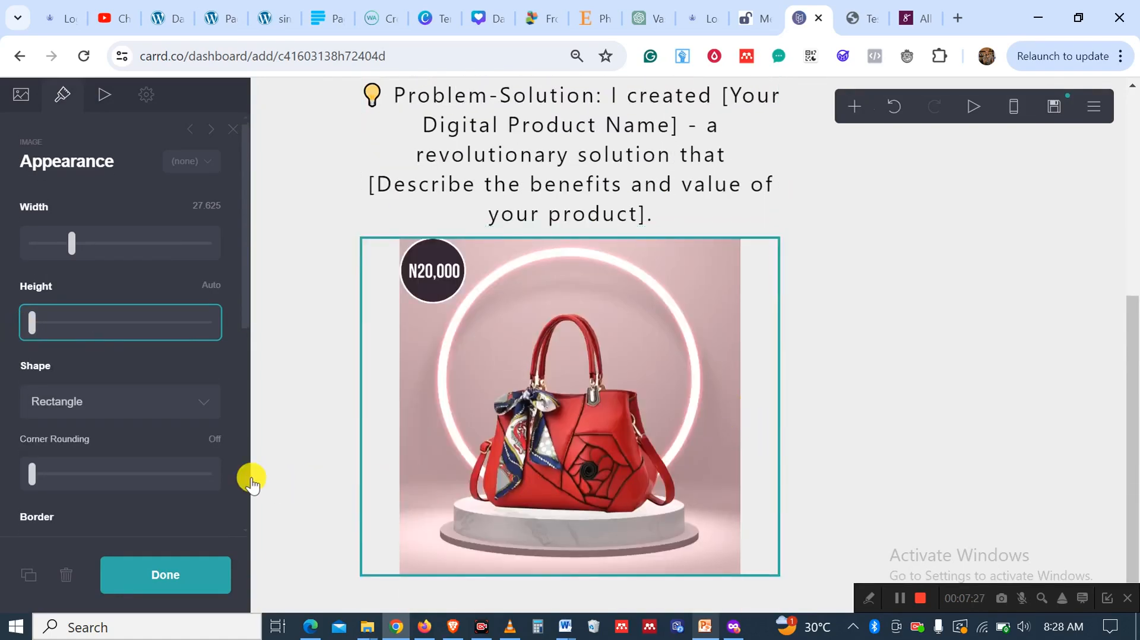
# Review the handbag image's border, shadow, margin, alignment and mobile settings, and finish editing the image
pyautogui.scroll(-6, 152, 491)
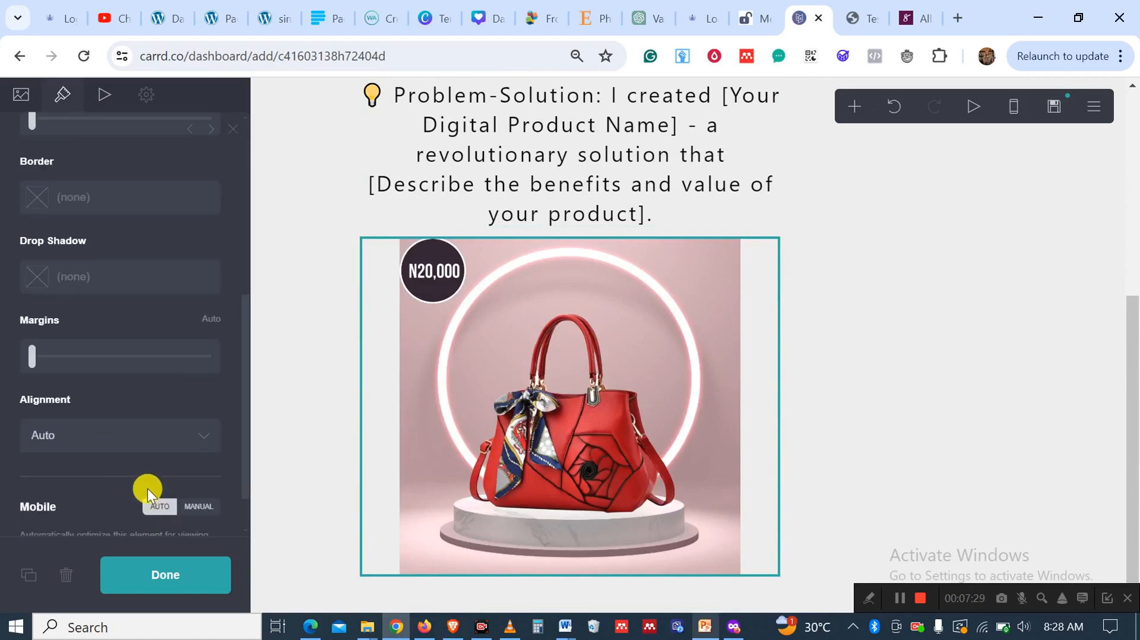
pyautogui.scroll(-1, 68, 395)
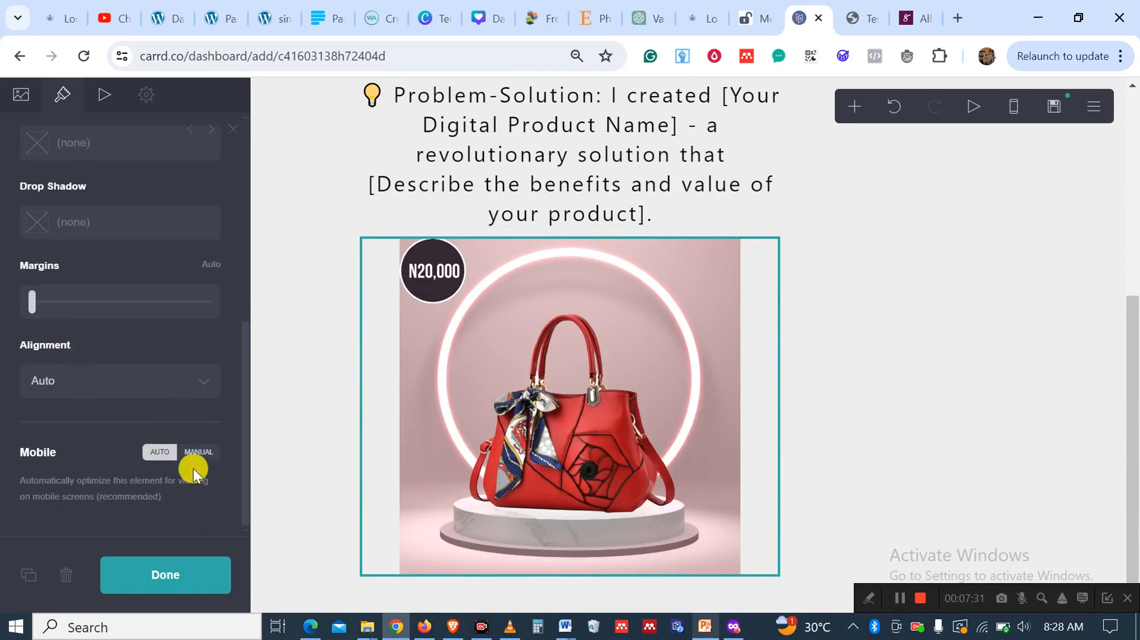
pyautogui.click(180, 576)
pyautogui.scroll(5, 821, 364)
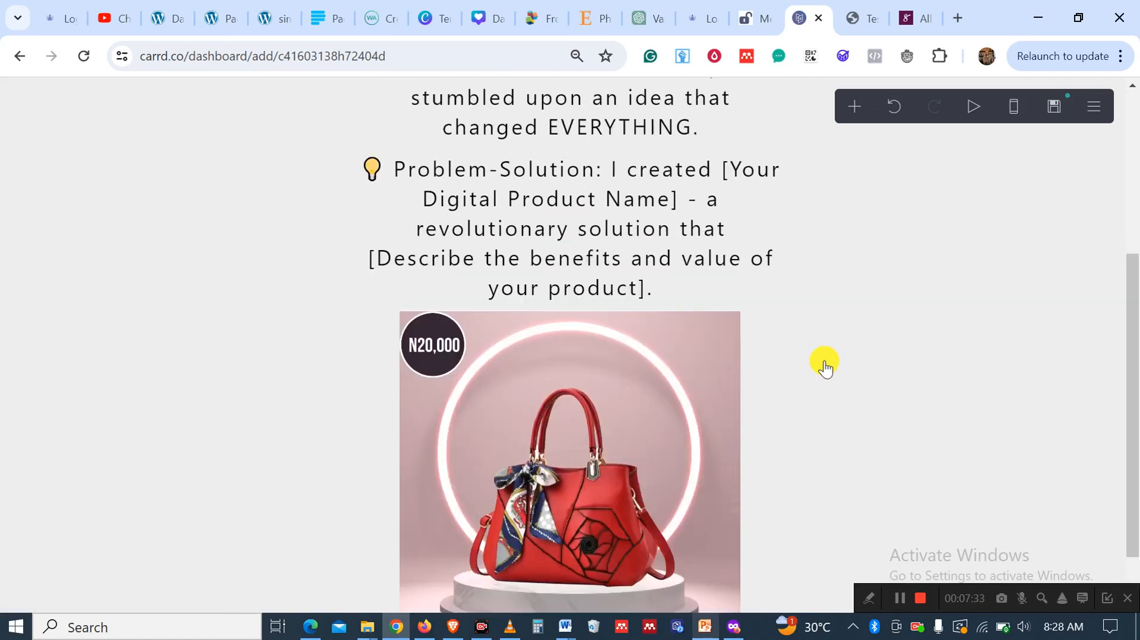
pyautogui.scroll(-5, 824, 366)
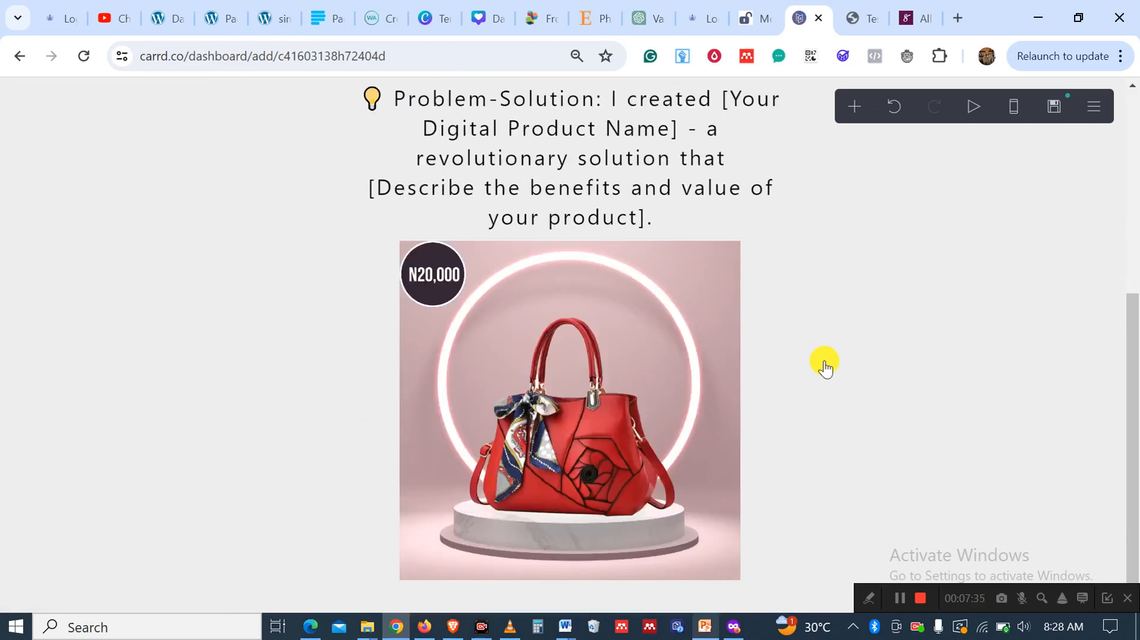
# Switch to Document5 in Word and copy the Success Story paragraph
pyautogui.click(563, 631)
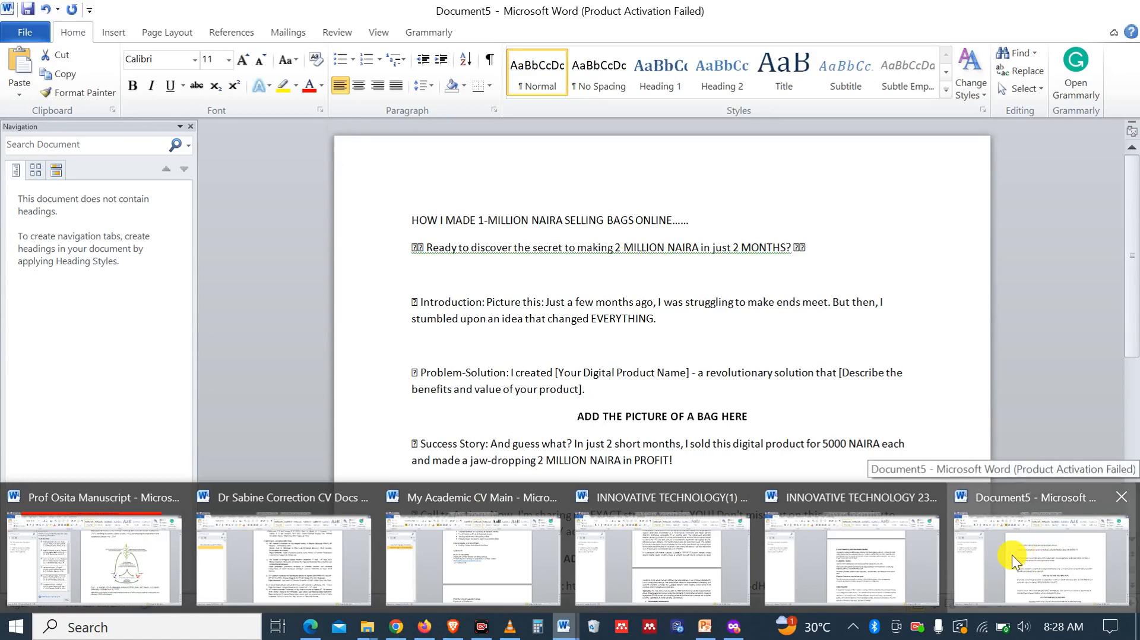
pyautogui.click(1011, 555)
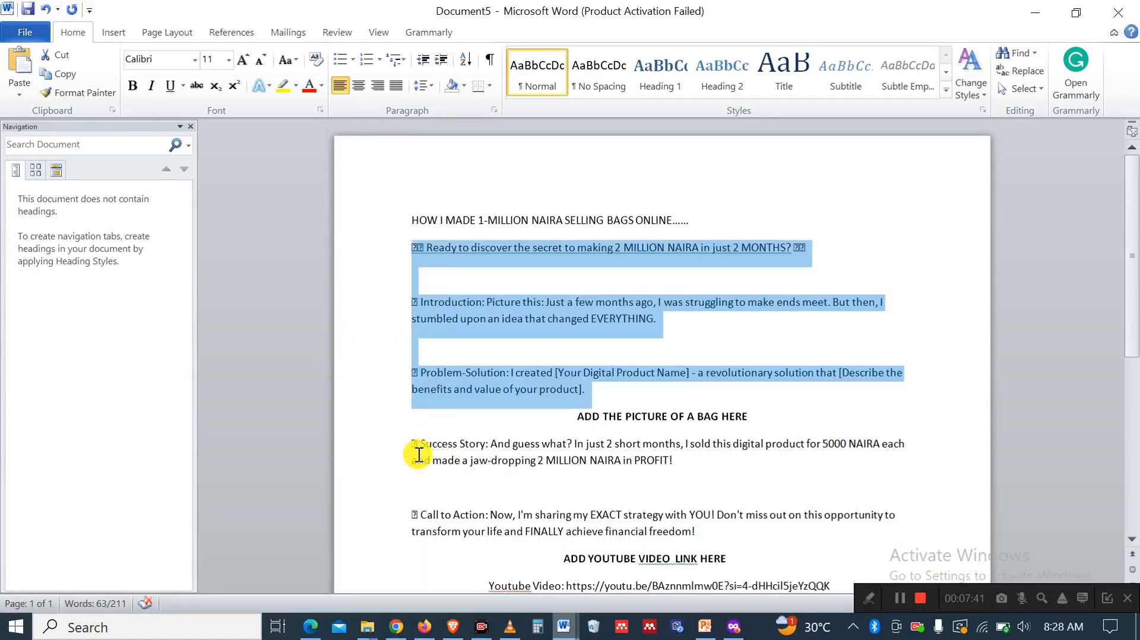
pyautogui.moveTo(409, 445); pyautogui.dragTo(687, 448)
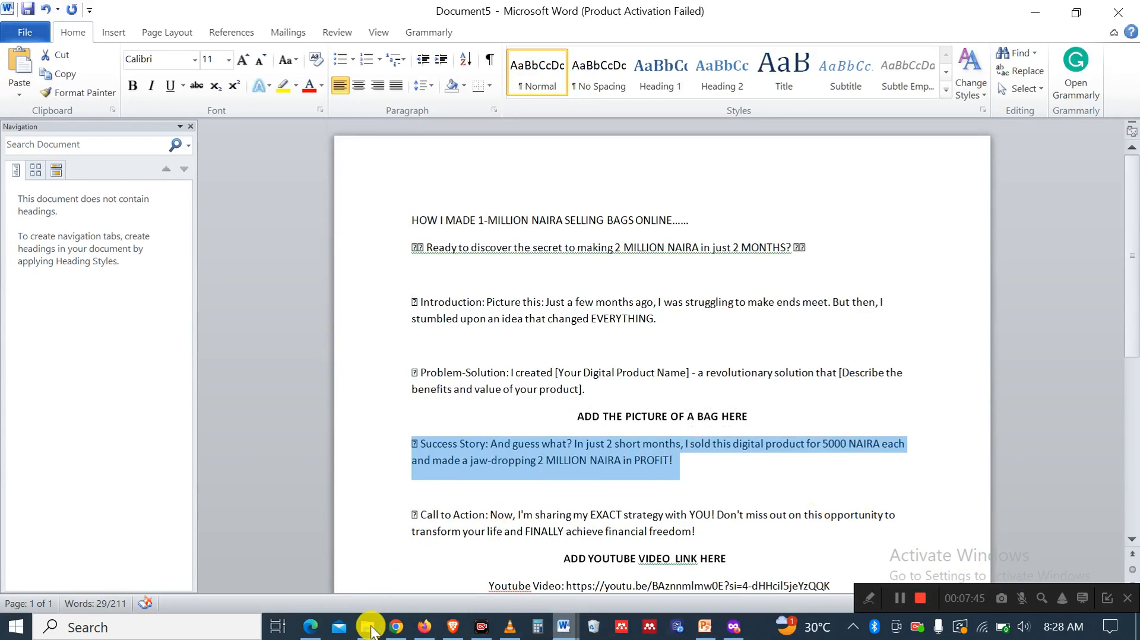
# Switch back to Carrd and add a text element below the handbag image containing the copied Success Story paragraph
pyautogui.click(403, 633)
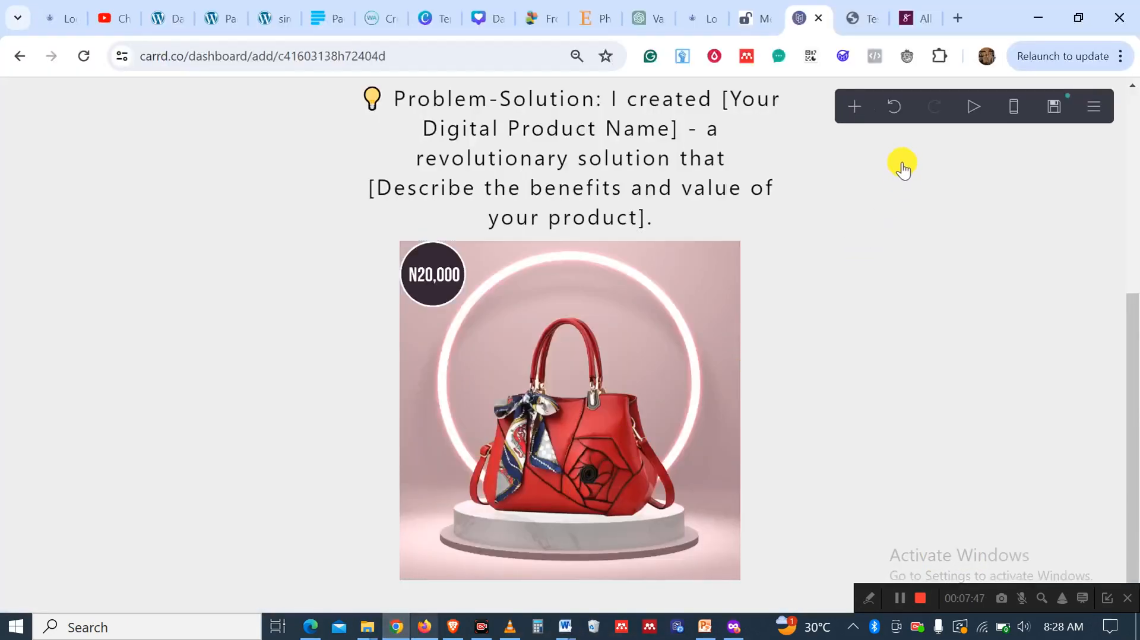
pyautogui.click(855, 108)
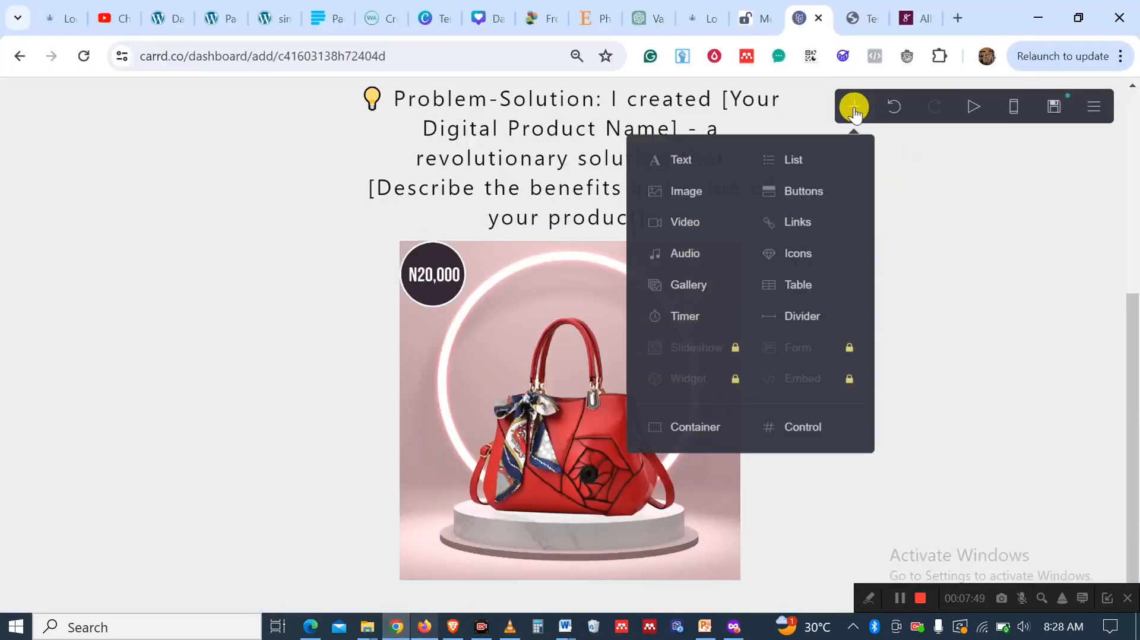
pyautogui.click(694, 162)
pyautogui.scroll(5, 118, 201)
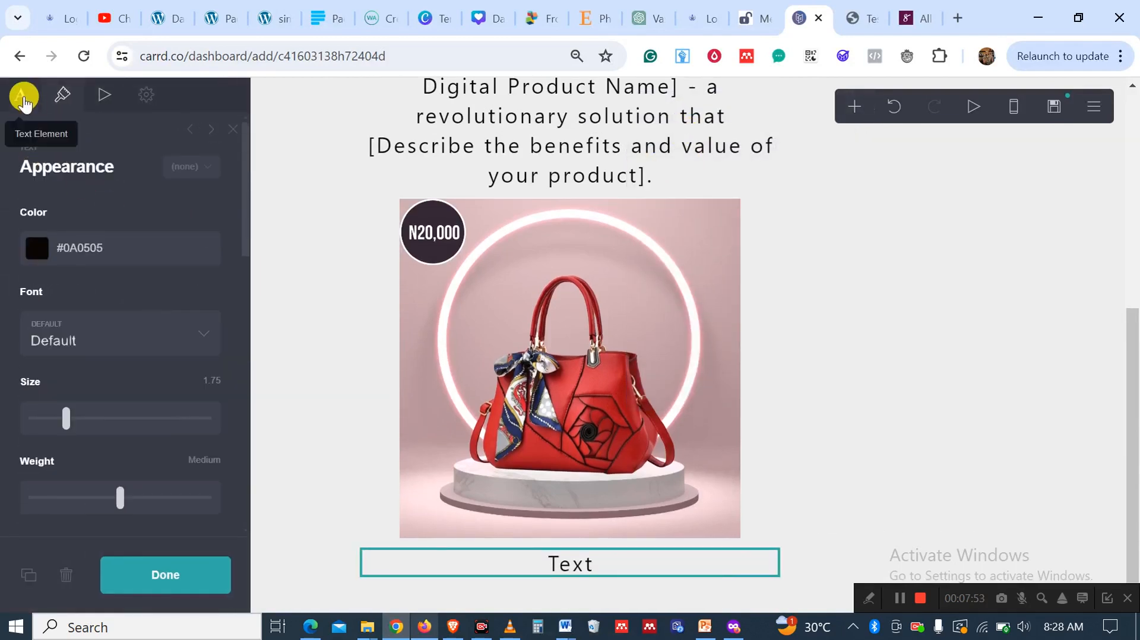
pyautogui.click(22, 97)
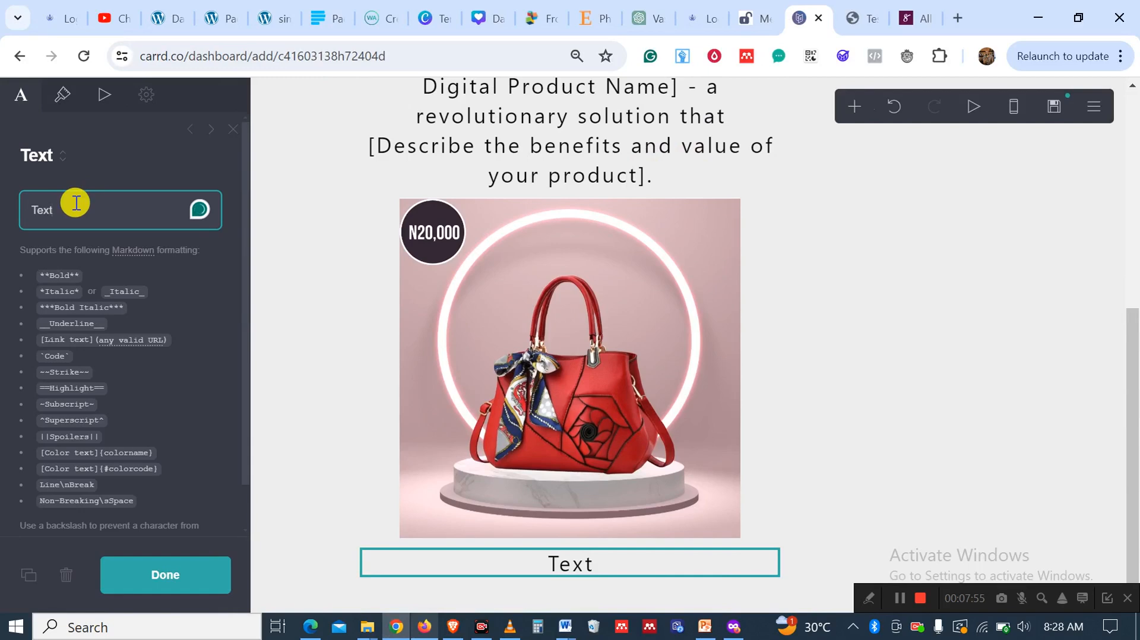
pyautogui.hotkey('ctrl', 'v')
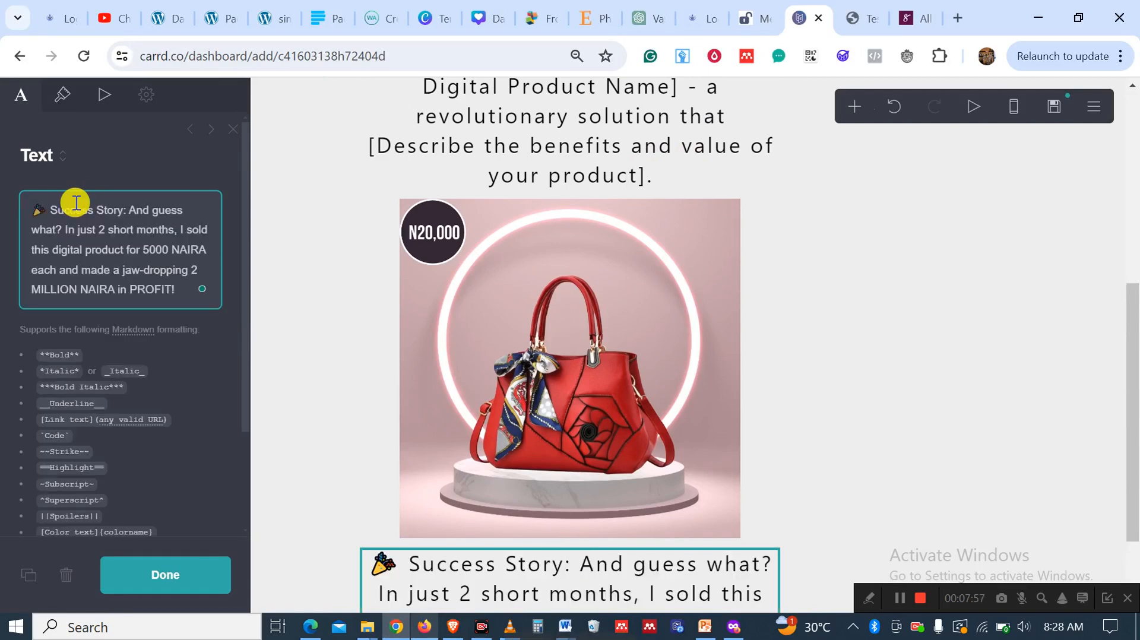
pyautogui.scroll(-3, 186, 490)
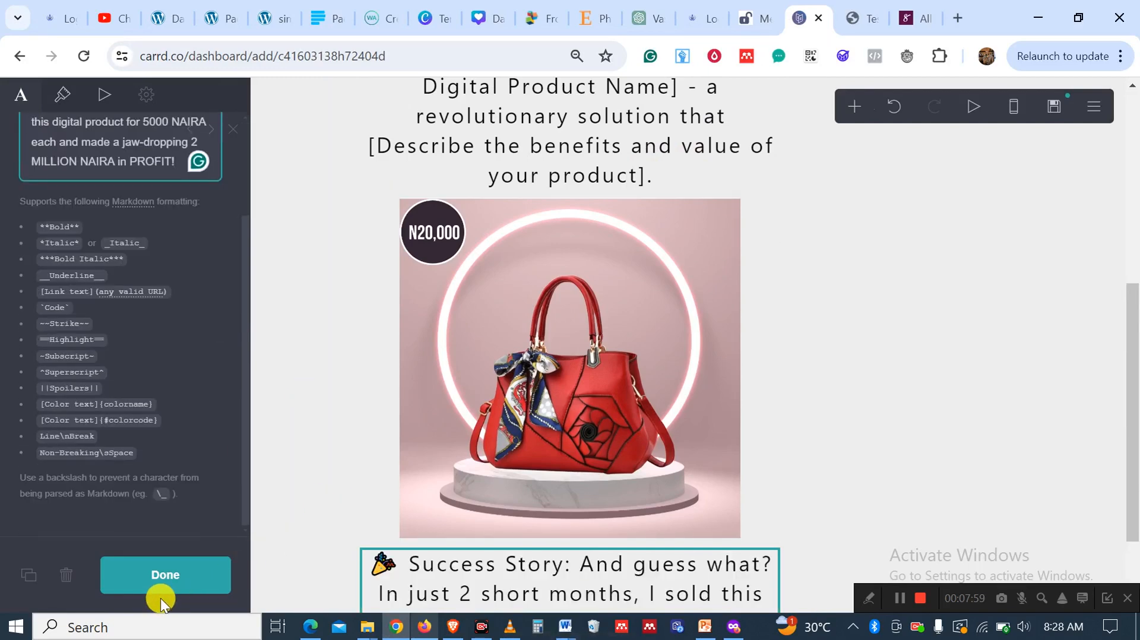
pyautogui.click(166, 579)
pyautogui.scroll(-2, 731, 395)
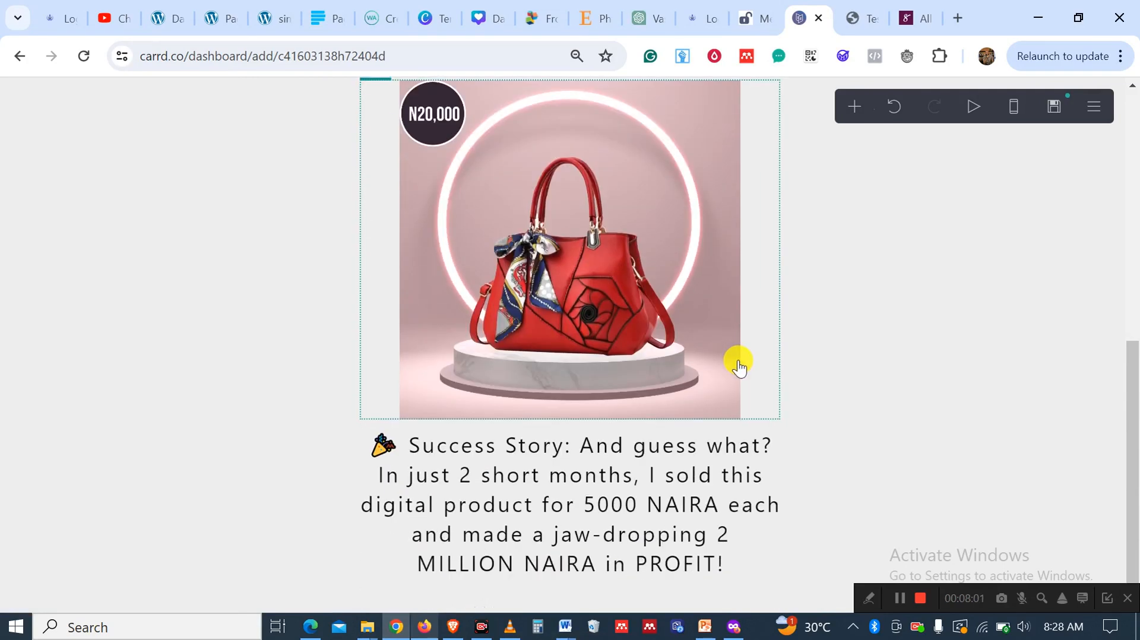
pyautogui.scroll(9, 736, 363)
pyautogui.scroll(-8, 736, 363)
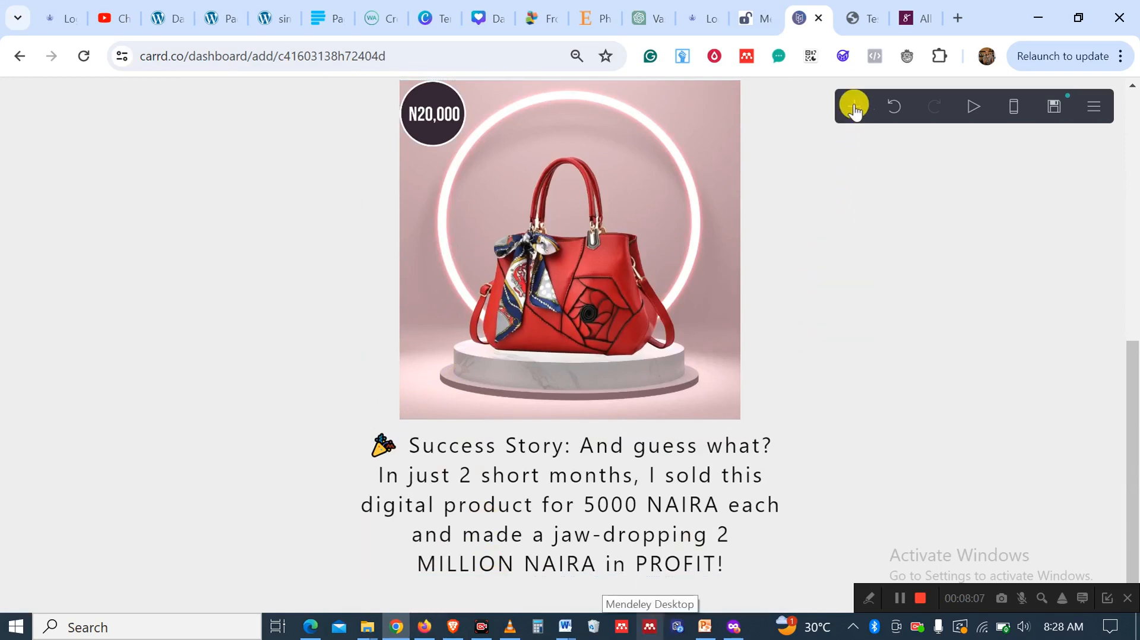
# Switch to Document5 in Word and copy the Call to Action paragraph about sharing the EXACT strategy
pyautogui.click(568, 630)
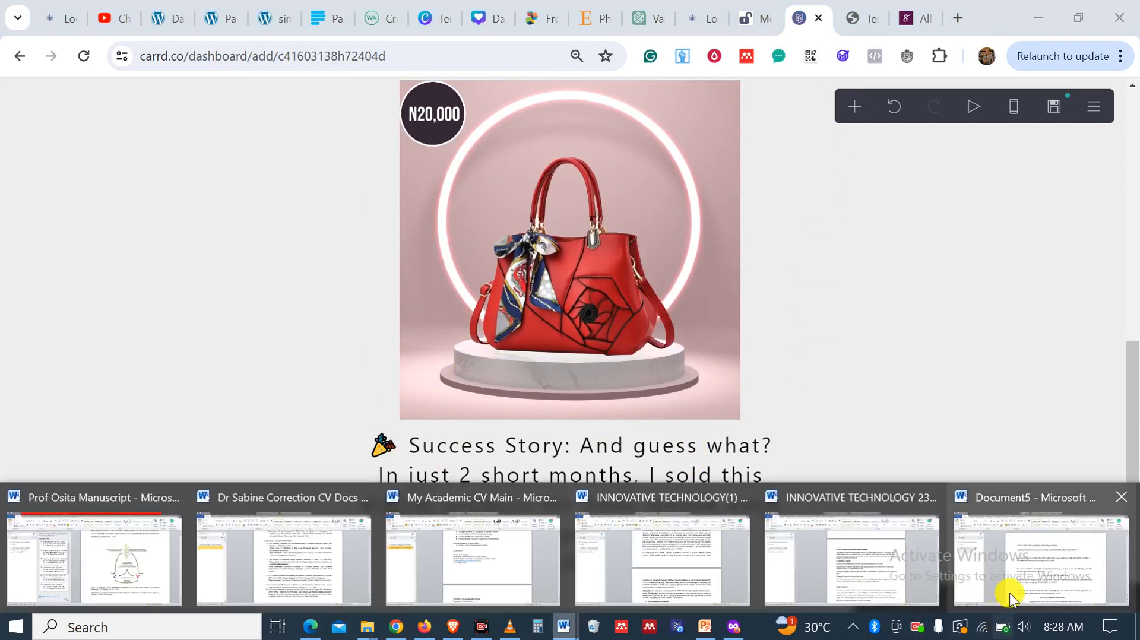
pyautogui.click(1015, 591)
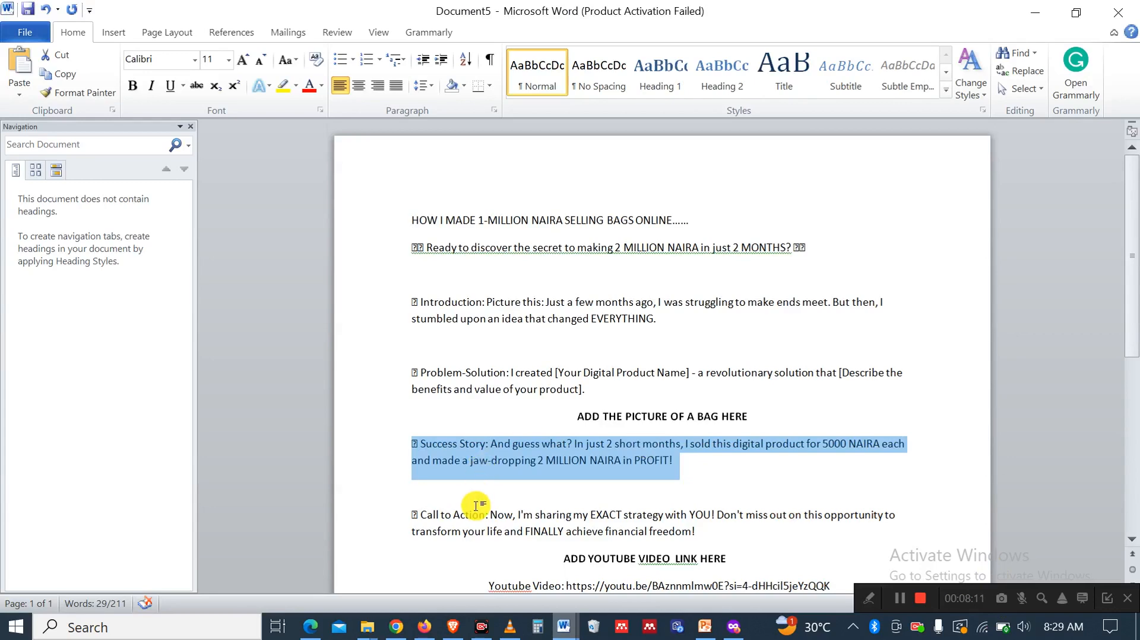
pyautogui.scroll(-3, 475, 508)
pyautogui.moveTo(412, 358); pyautogui.dragTo(684, 384)
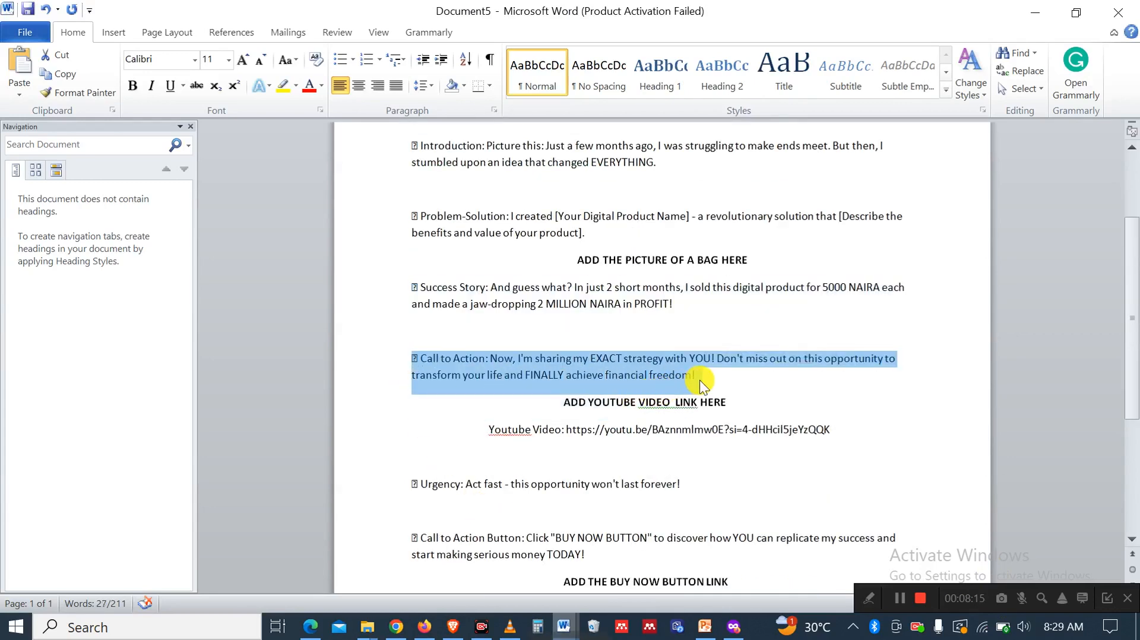
# Return to Carrd and add a text element below the Success Story containing the copied Call to Action paragraph
pyautogui.click(389, 537)
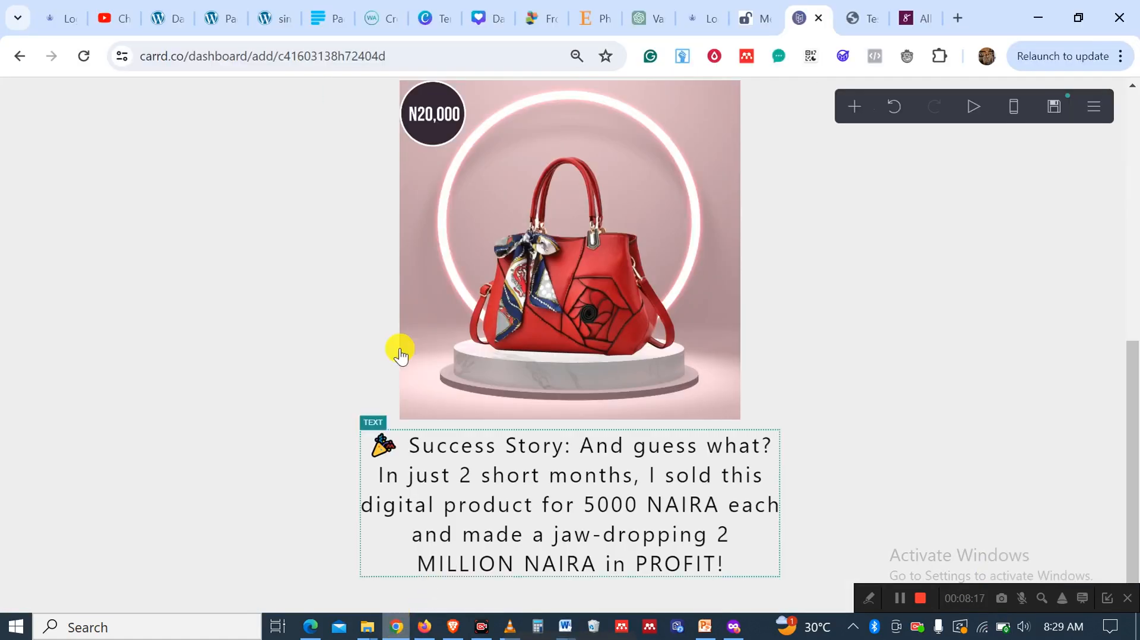
pyautogui.click(855, 105)
pyautogui.click(683, 158)
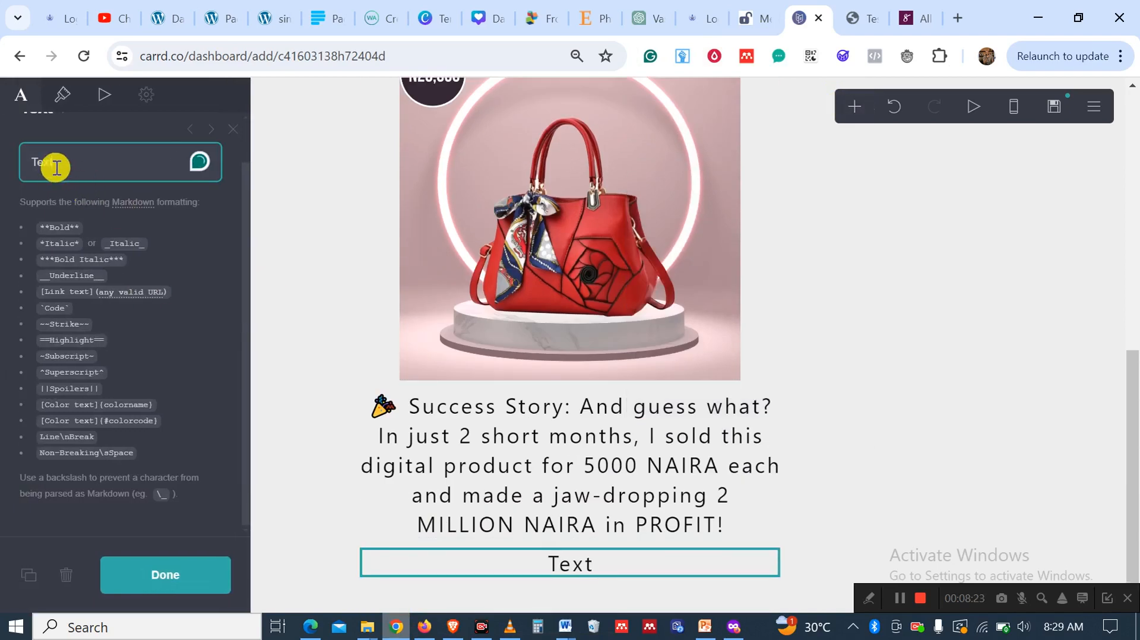
pyautogui.write("🚀 Call to Action: Now, I'm sharing my EXACT strategy with YOU! Don't miss out on this opportunity to transform your life and FINALLY achieve financial freedom!")
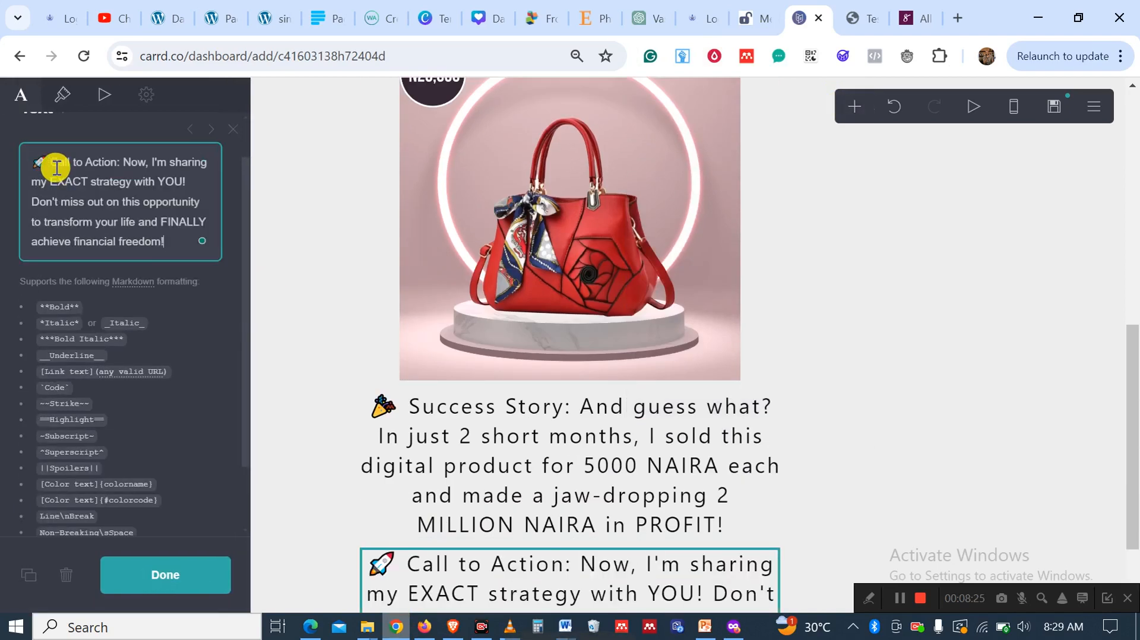
pyautogui.scroll(-2, 653, 412)
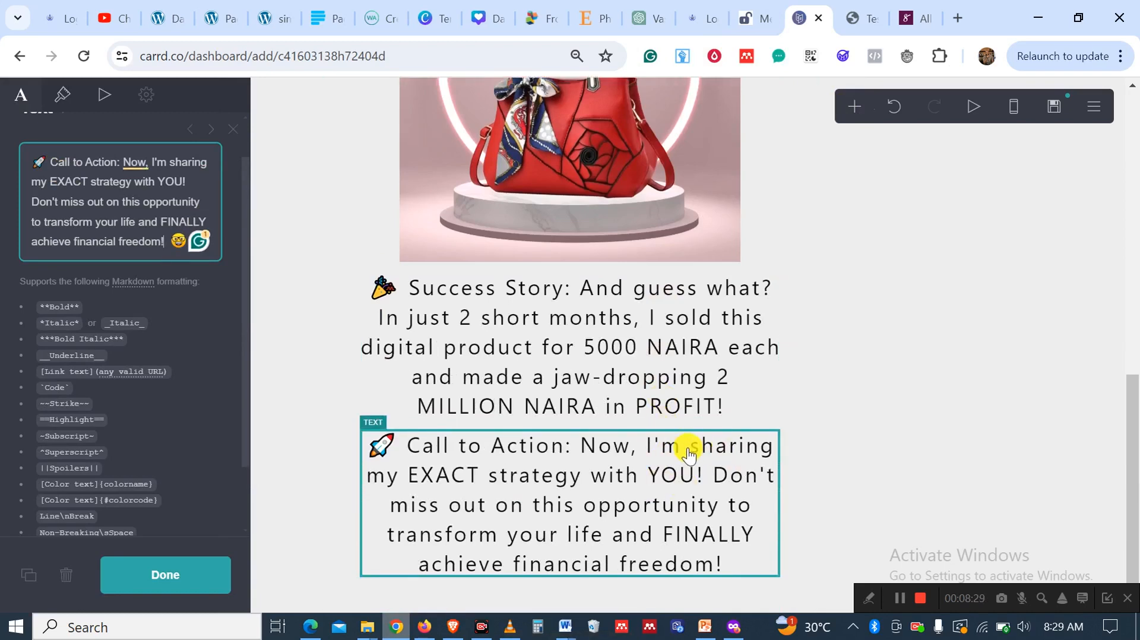
# Delete the Call to Action text element and undo the deletion
pyautogui.click(74, 573)
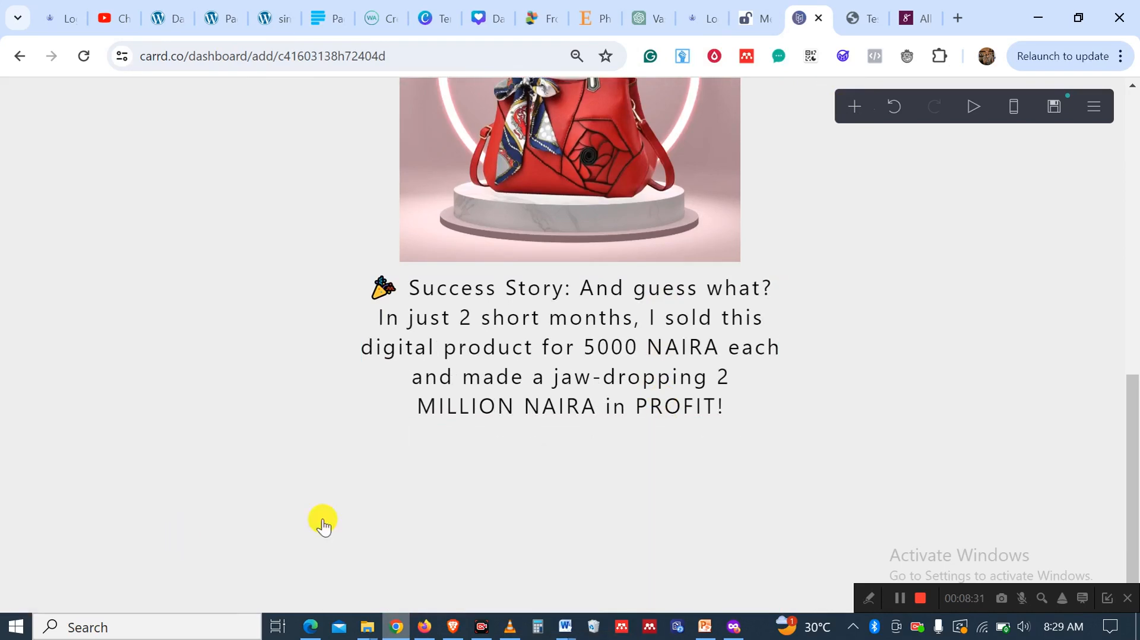
pyautogui.scroll(8, 509, 97)
pyautogui.scroll(-6, 469, 148)
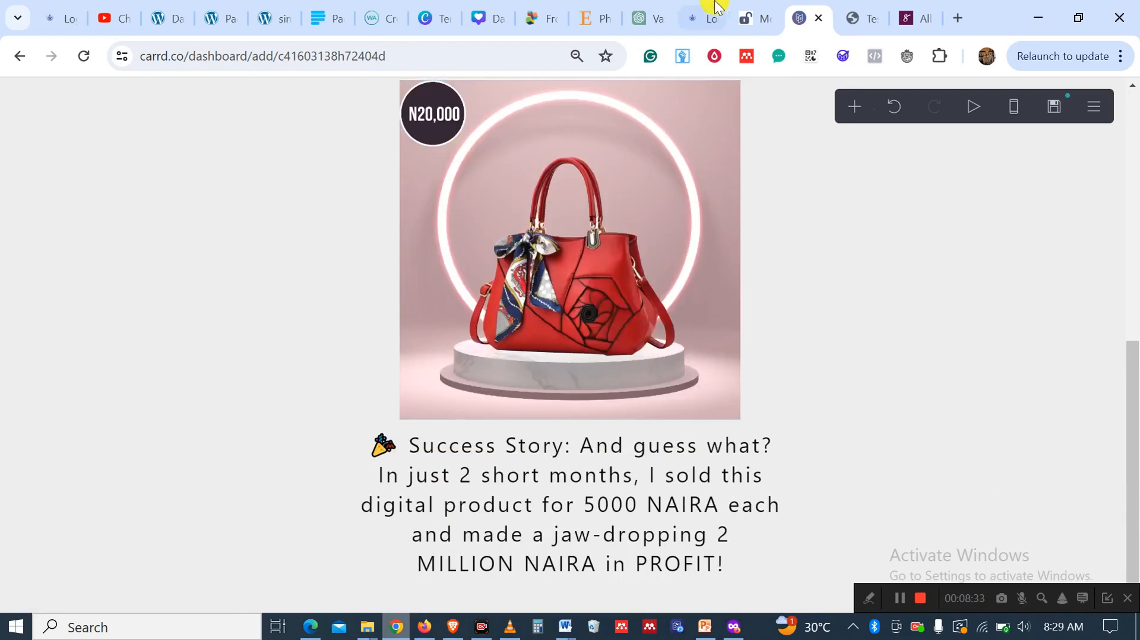
pyautogui.click(897, 107)
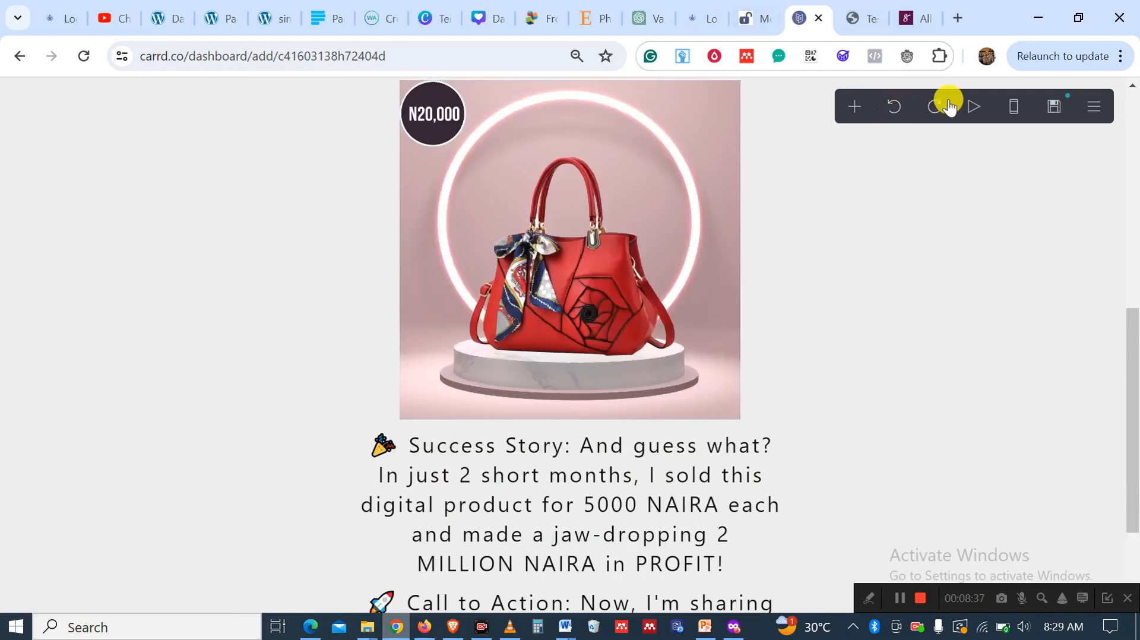
pyautogui.scroll(-2, 700, 273)
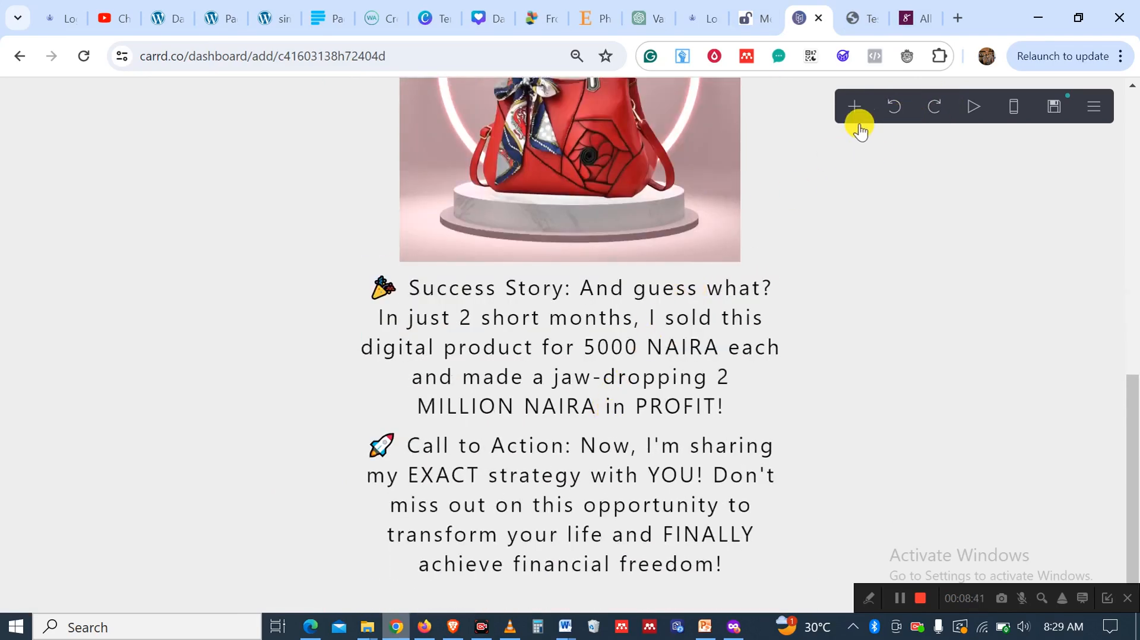
# Add a video element below the Call to Action text, keep its type as Embed, and ready its empty link field
pyautogui.click(852, 108)
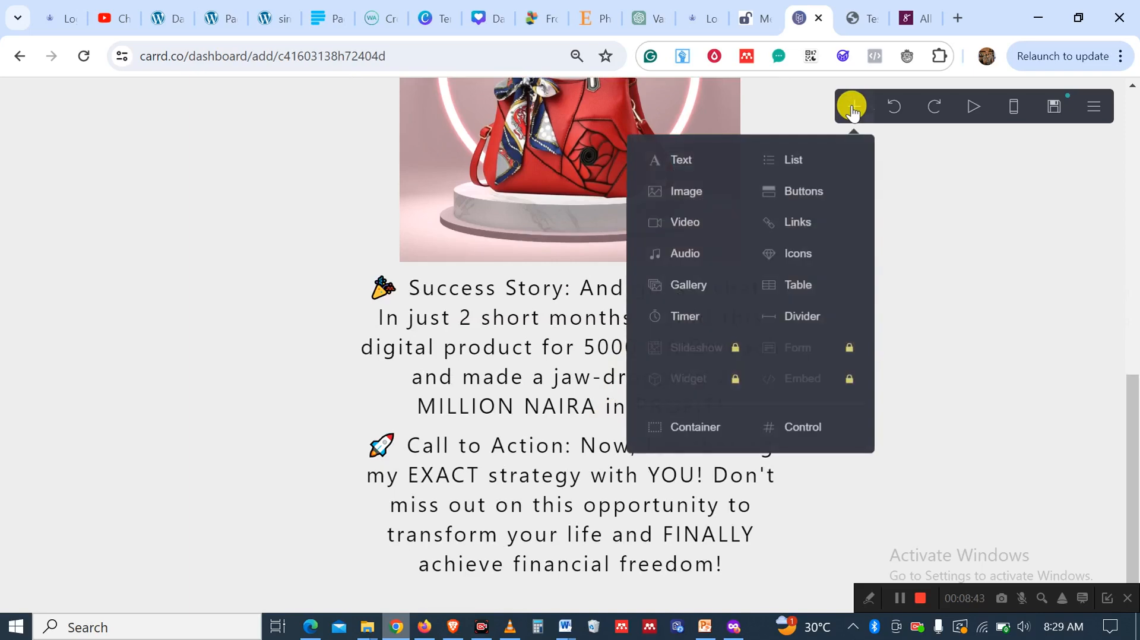
pyautogui.click(692, 225)
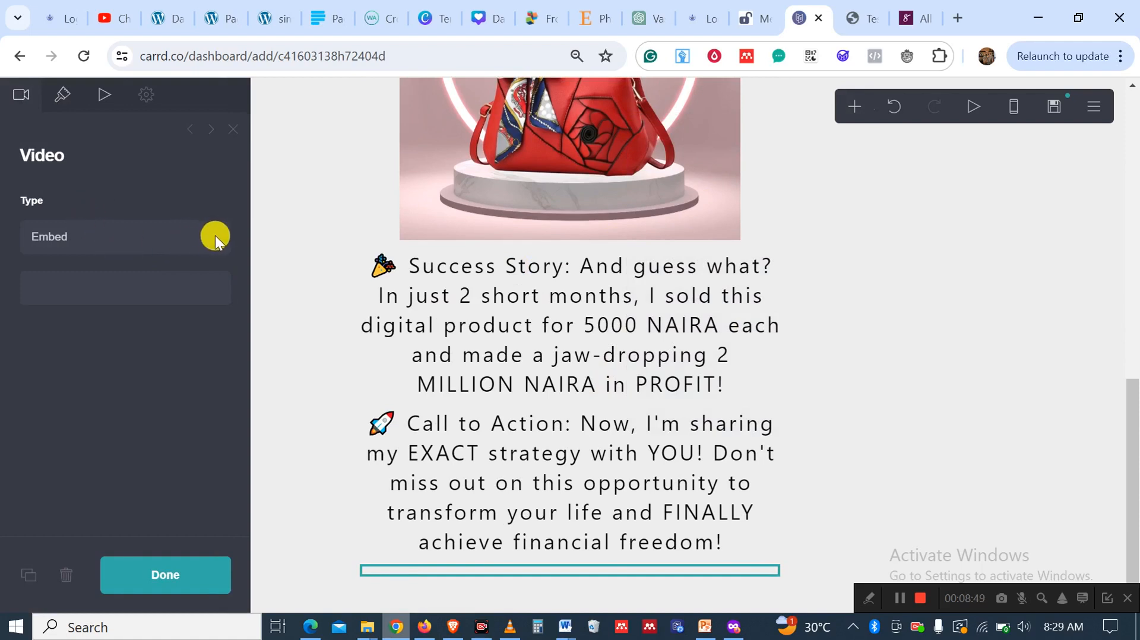
pyautogui.click(215, 236)
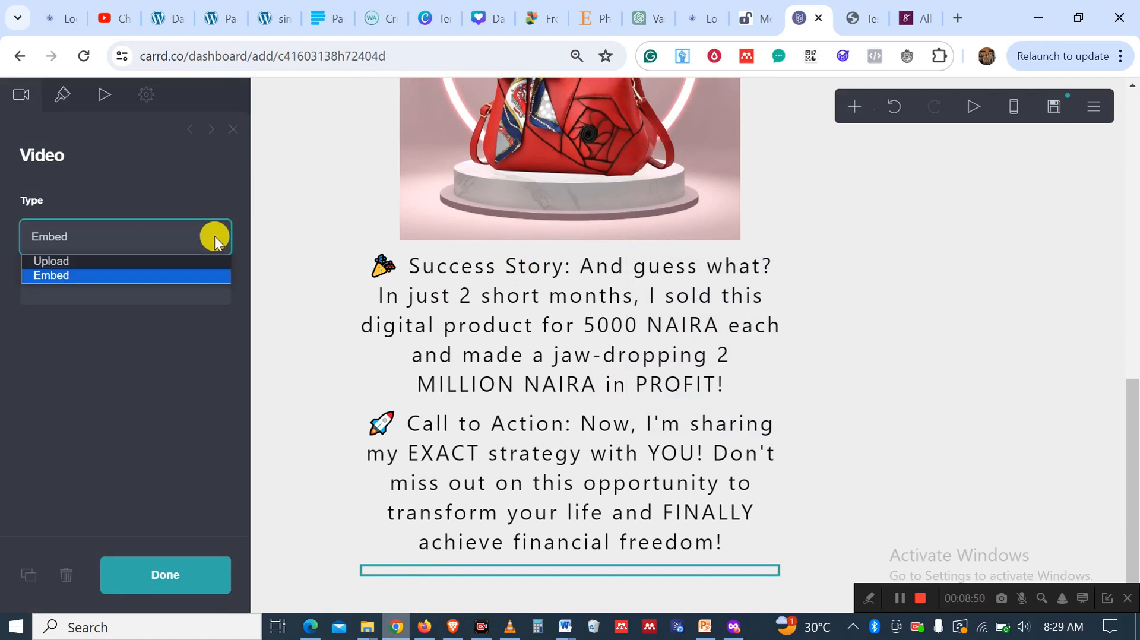
pyautogui.click(101, 279)
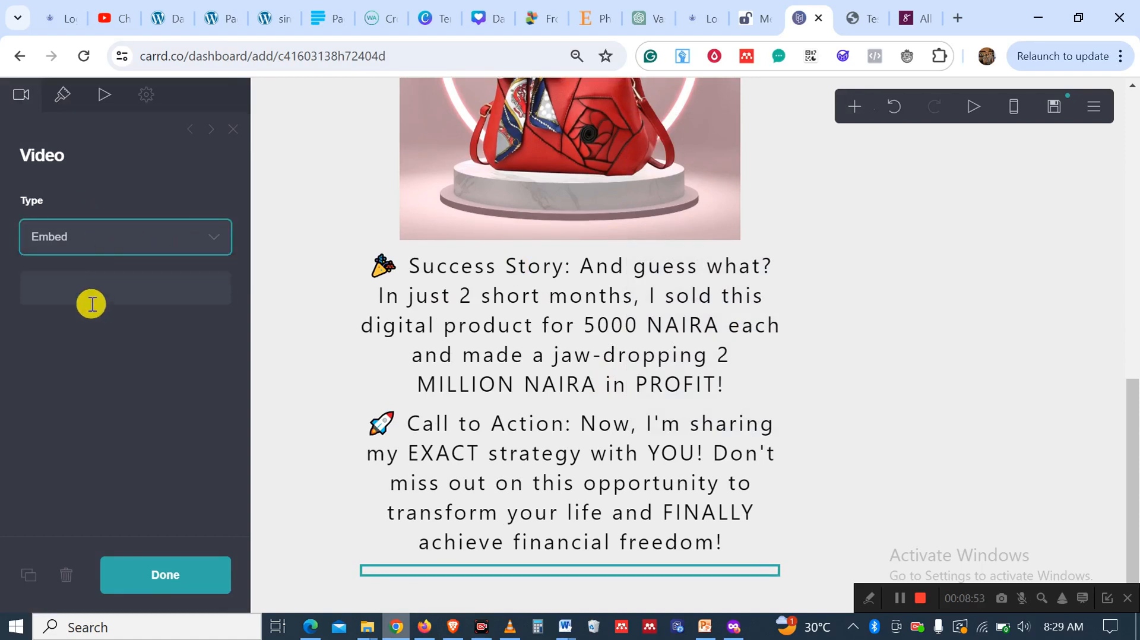
pyautogui.click(89, 290)
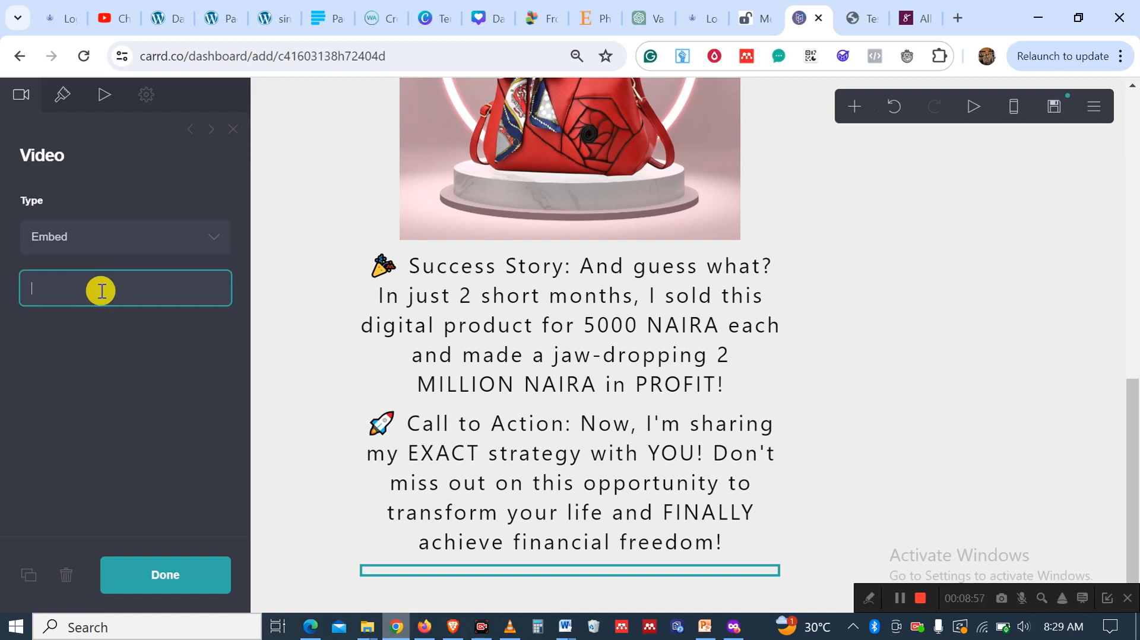
# Copy the Youtube Video link line from Document5 in Word and return to the video settings in Carrd
pyautogui.click(565, 624)
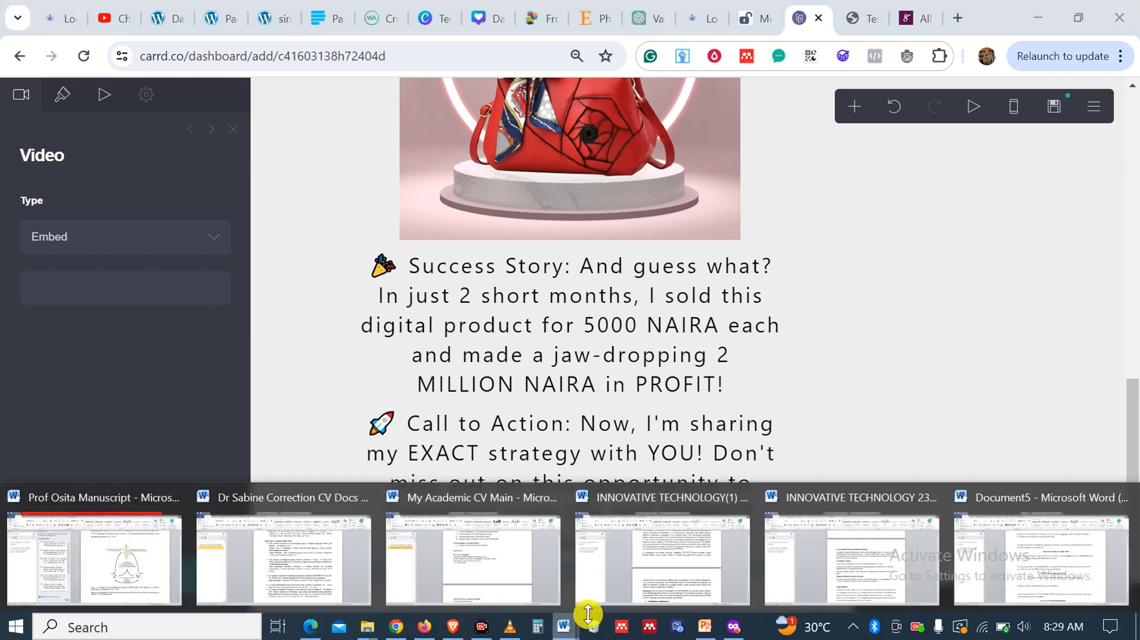
pyautogui.click(1043, 559)
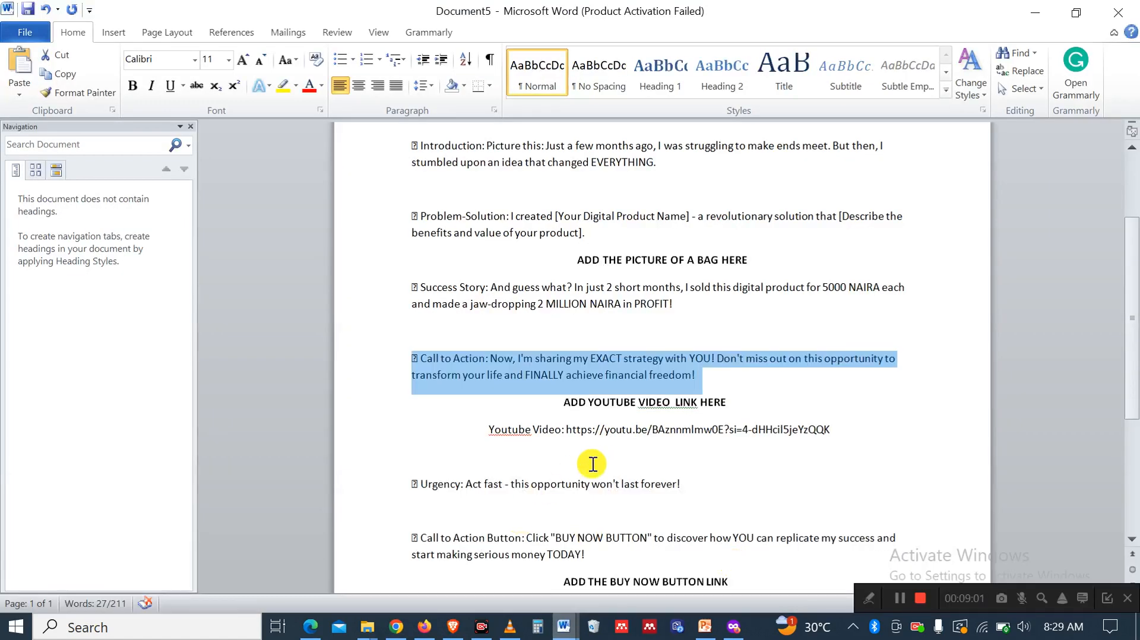
pyautogui.moveTo(487, 431); pyautogui.dragTo(801, 447)
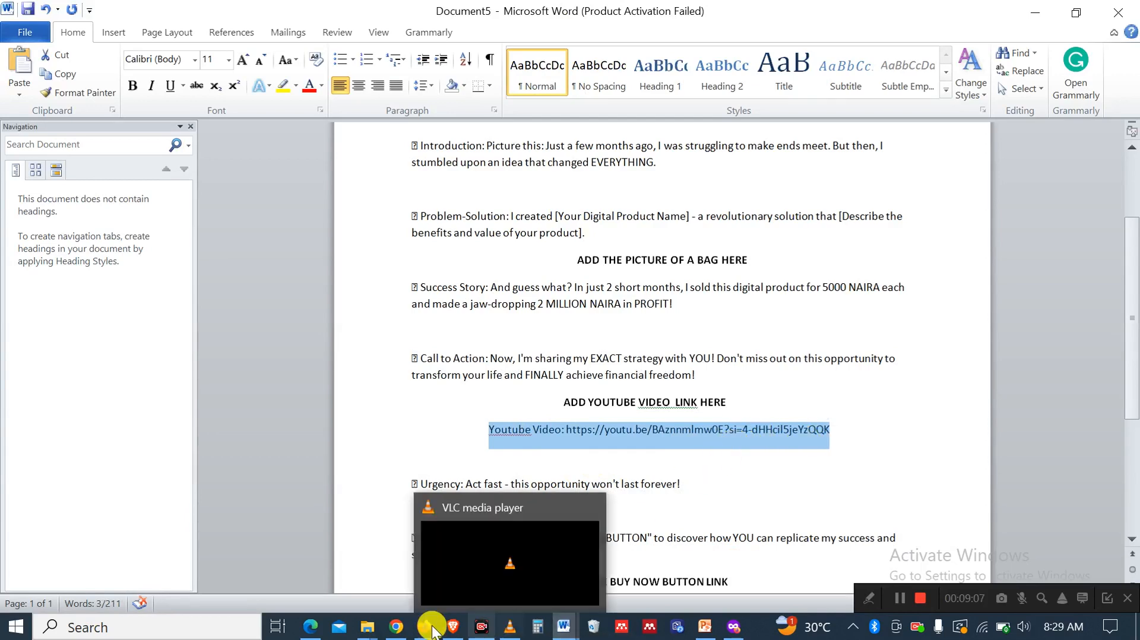
pyautogui.click(398, 626)
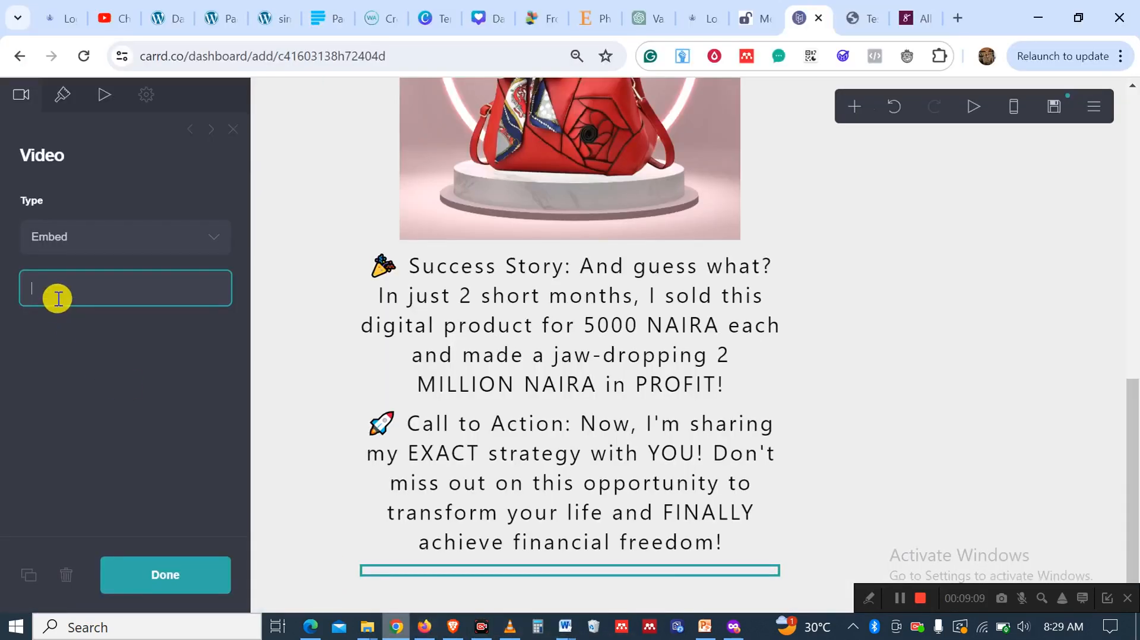
# Try to fill the video element's link with the copied Youtube Video line and close its settings
pyautogui.hotkey('ctrl', 'v')
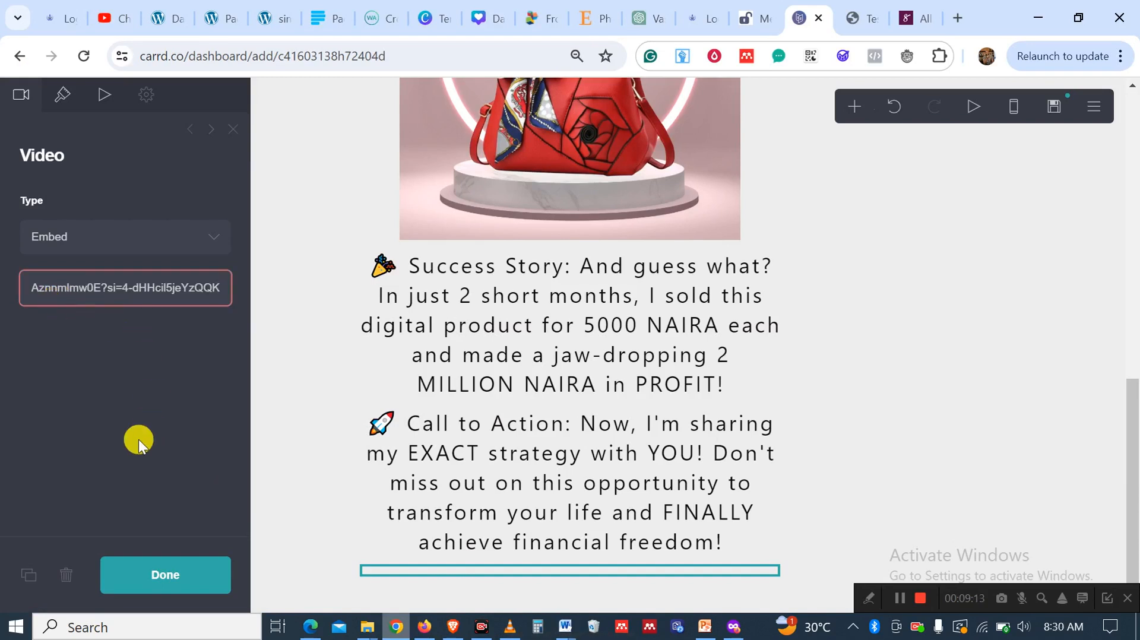
pyautogui.click(163, 563)
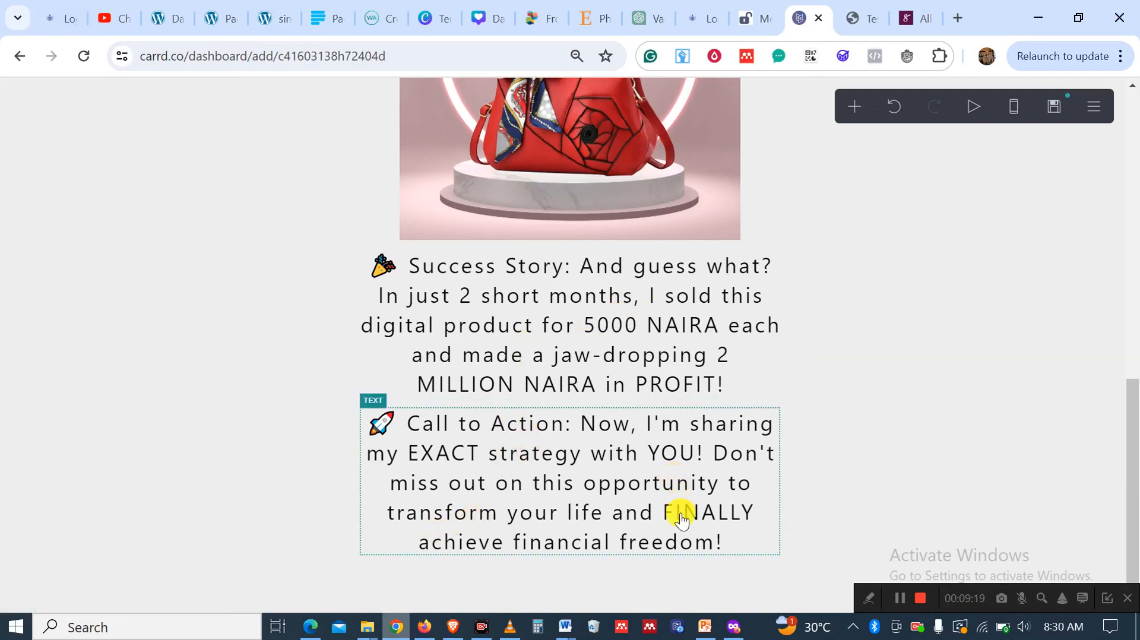
pyautogui.scroll(10, 679, 508)
pyautogui.scroll(-10, 677, 513)
# Add a new Embed video element below the Call to Action text, using the copied Youtube Video line as its link
pyautogui.click(856, 106)
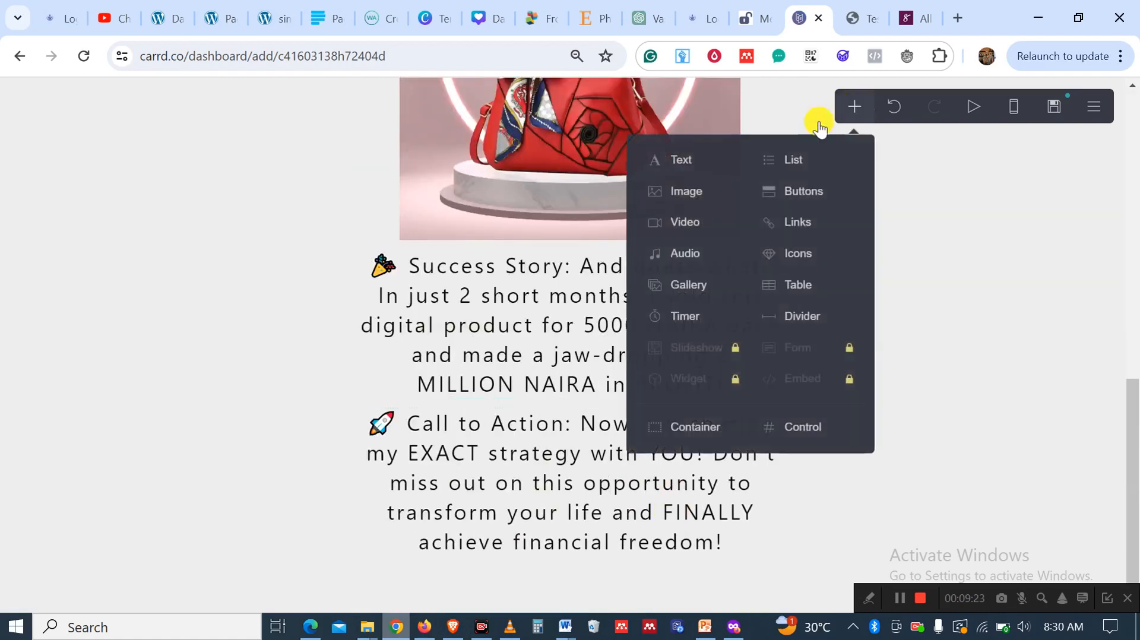
pyautogui.click(681, 221)
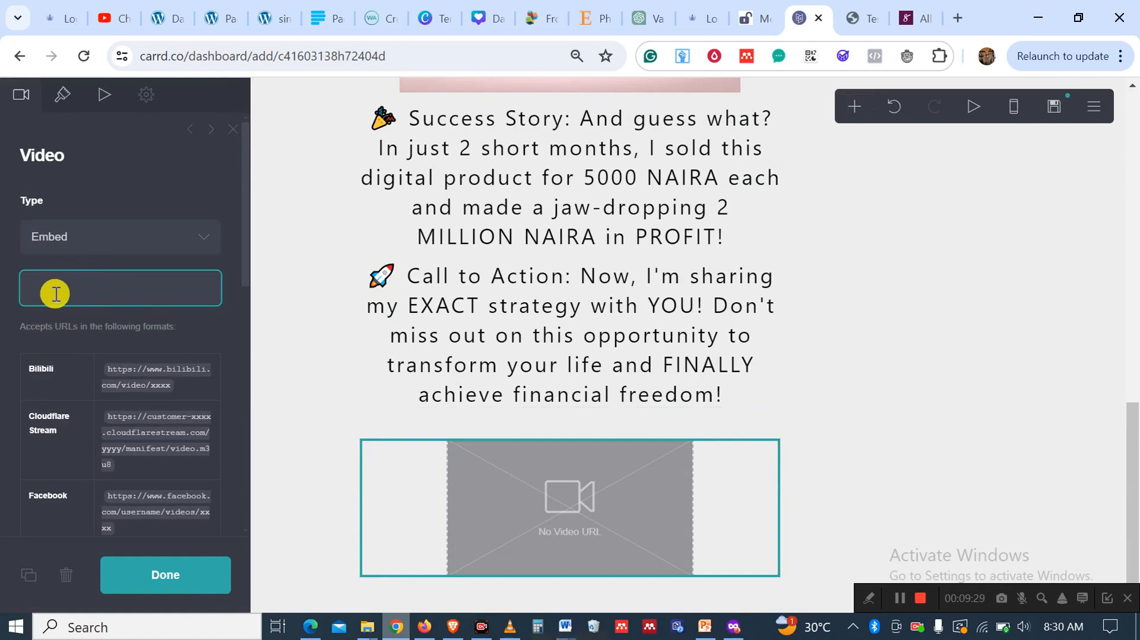
pyautogui.hotkey('ctrl', 'v')
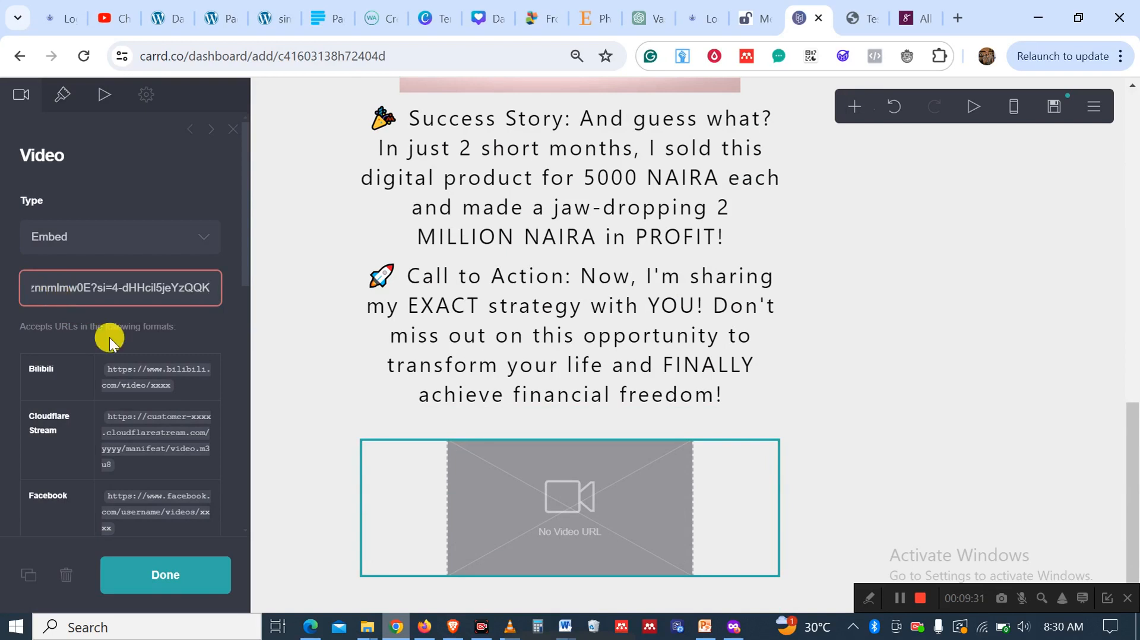
pyautogui.click(161, 570)
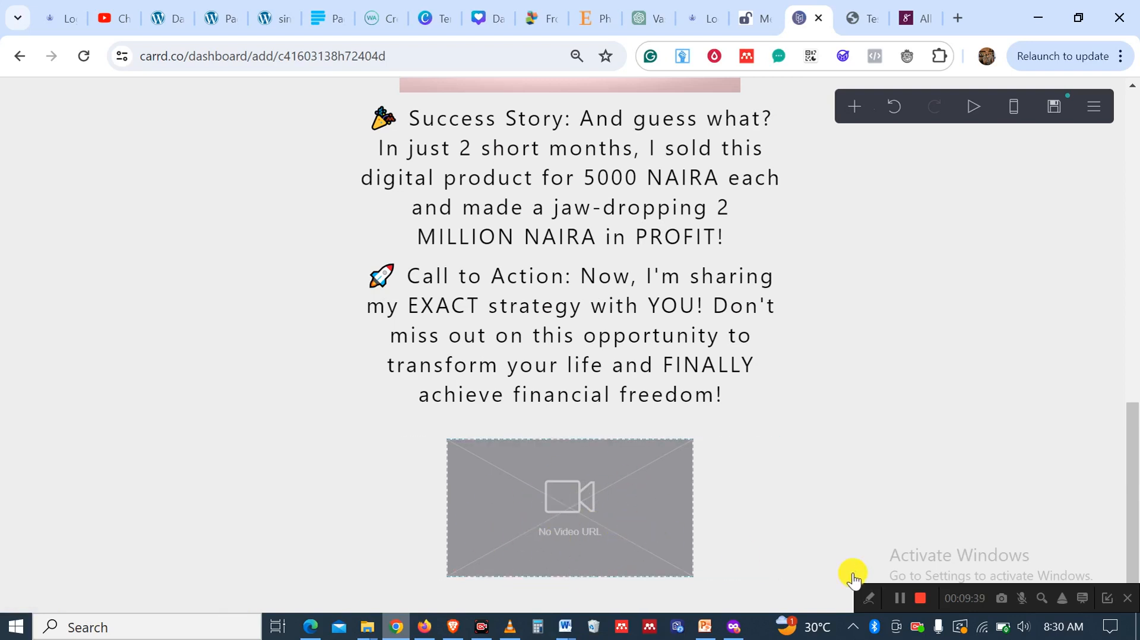
pyautogui.click(903, 592)
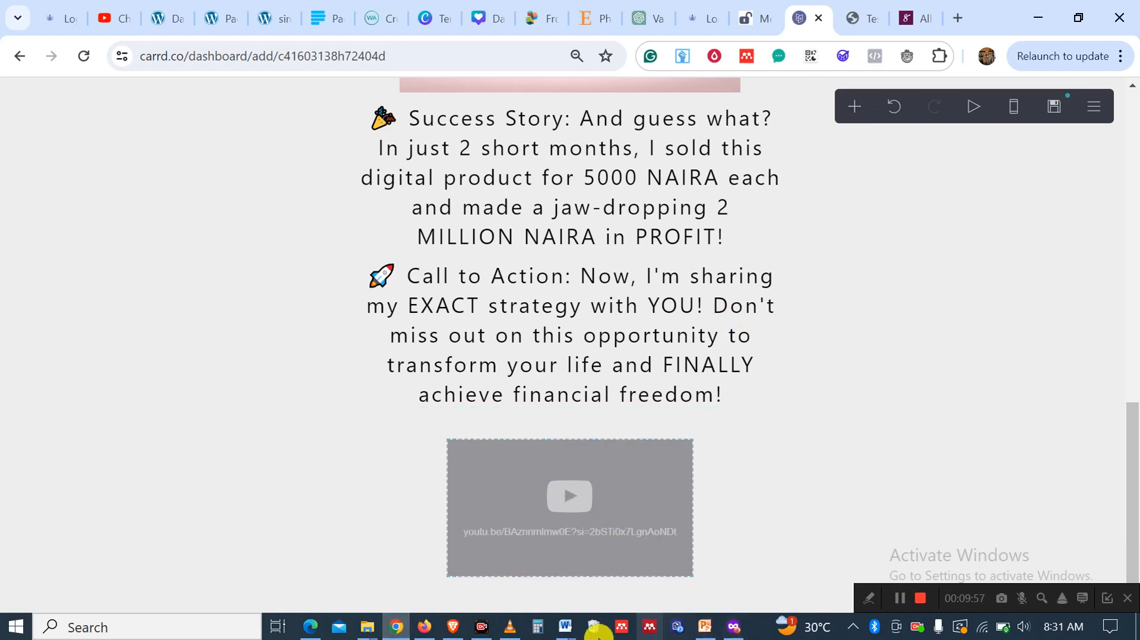
# Copy the Urgency and Call to Action Button paragraphs from Document5 in Word and return to Carrd
pyautogui.moveTo(567, 631)
pyautogui.click(1039, 563)
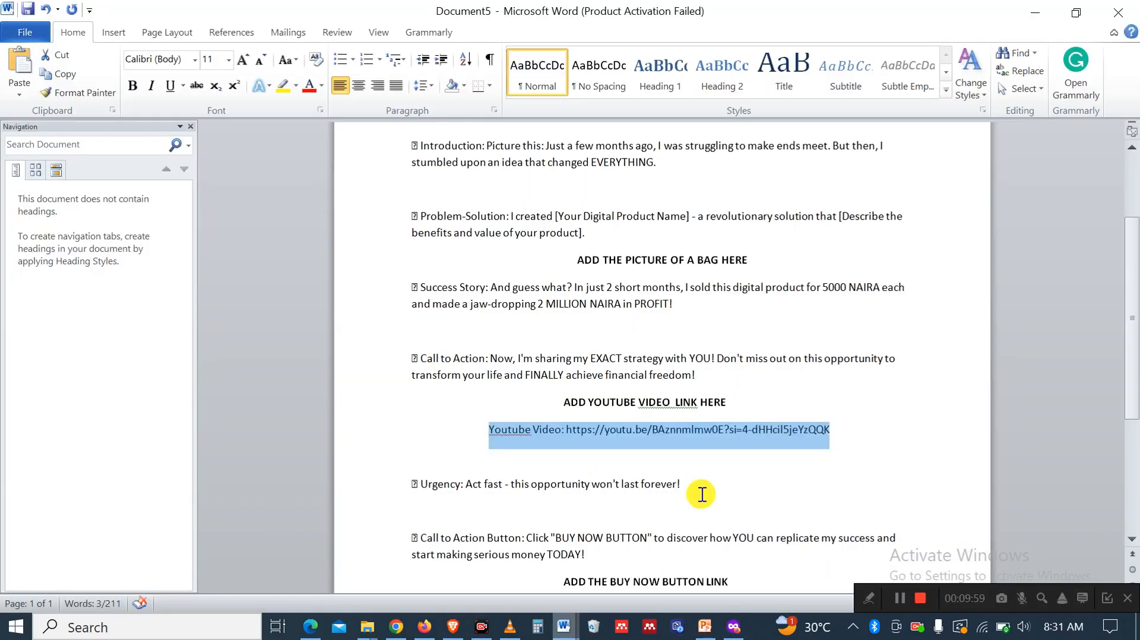
pyautogui.scroll(-5, 560, 461)
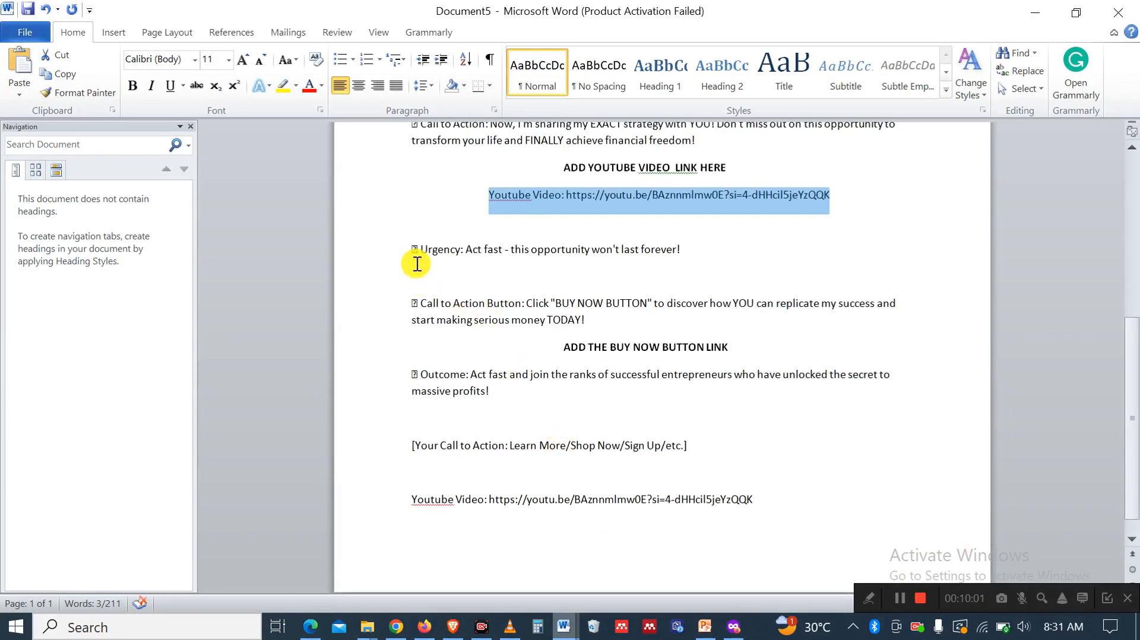
pyautogui.moveTo(414, 251); pyautogui.dragTo(597, 319)
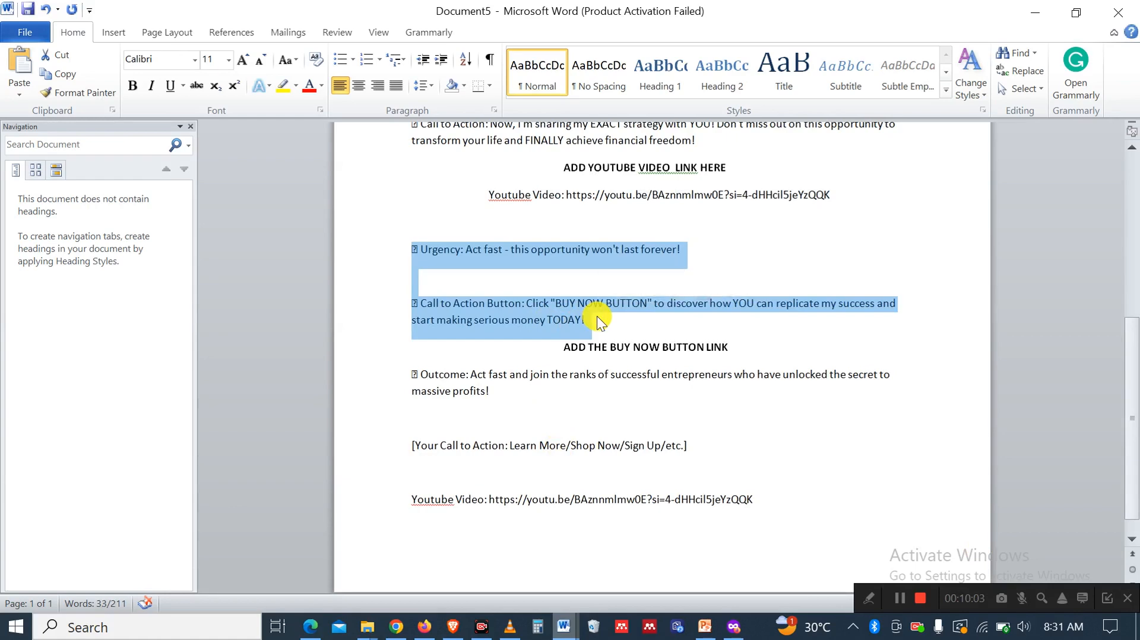
pyautogui.moveTo(408, 626)
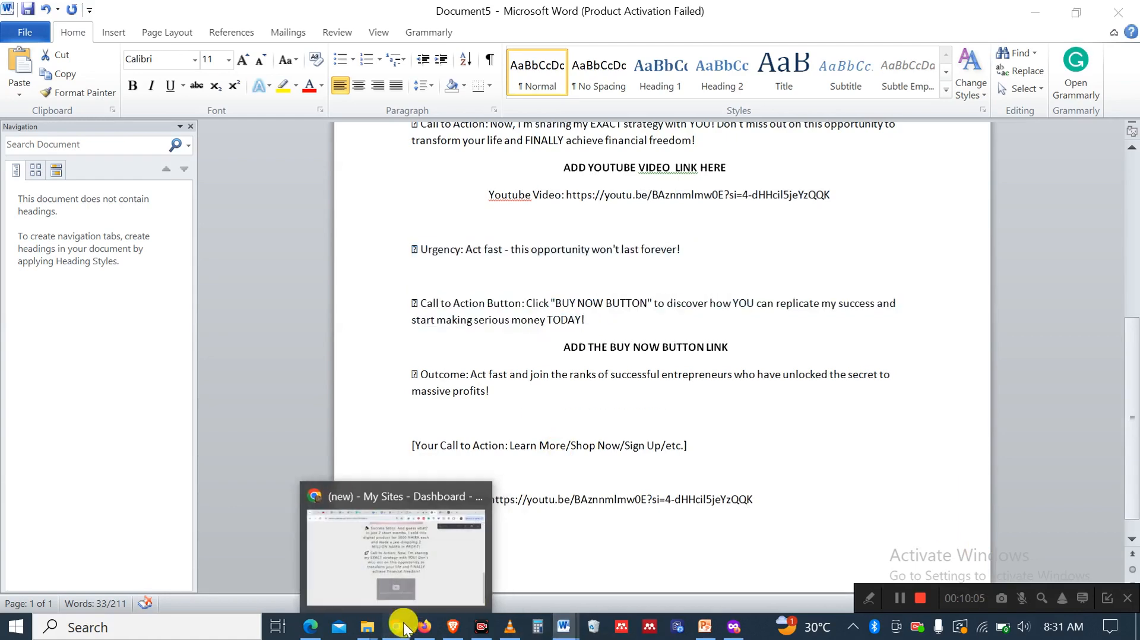
pyautogui.click(394, 588)
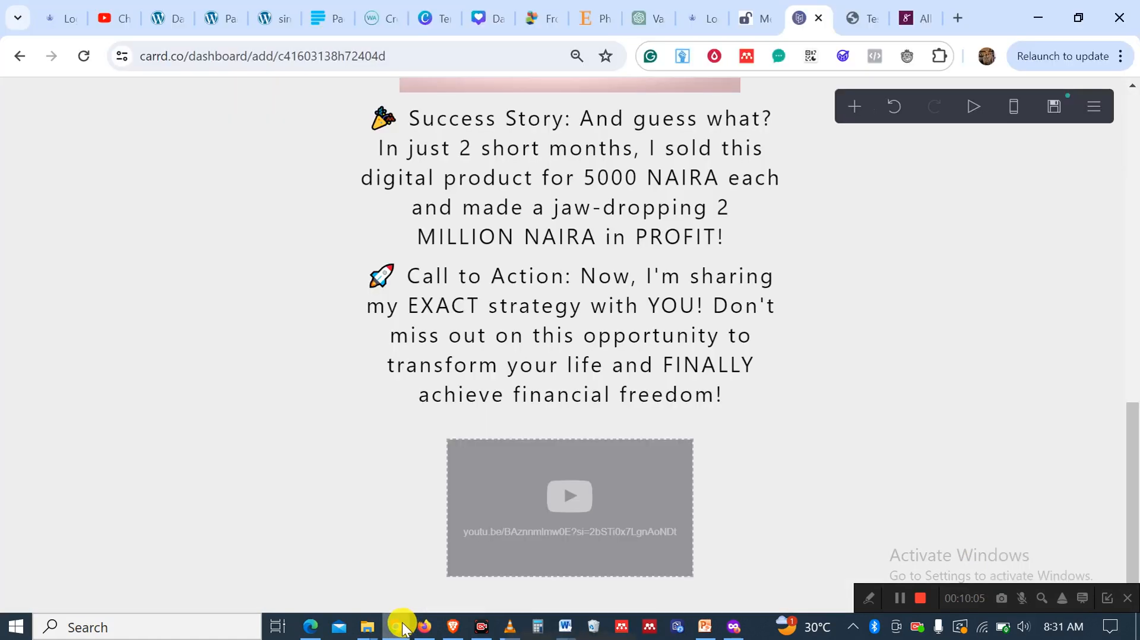
# Add a text element below the video containing the copied Urgency and Call to Action Button paragraphs
pyautogui.click(853, 108)
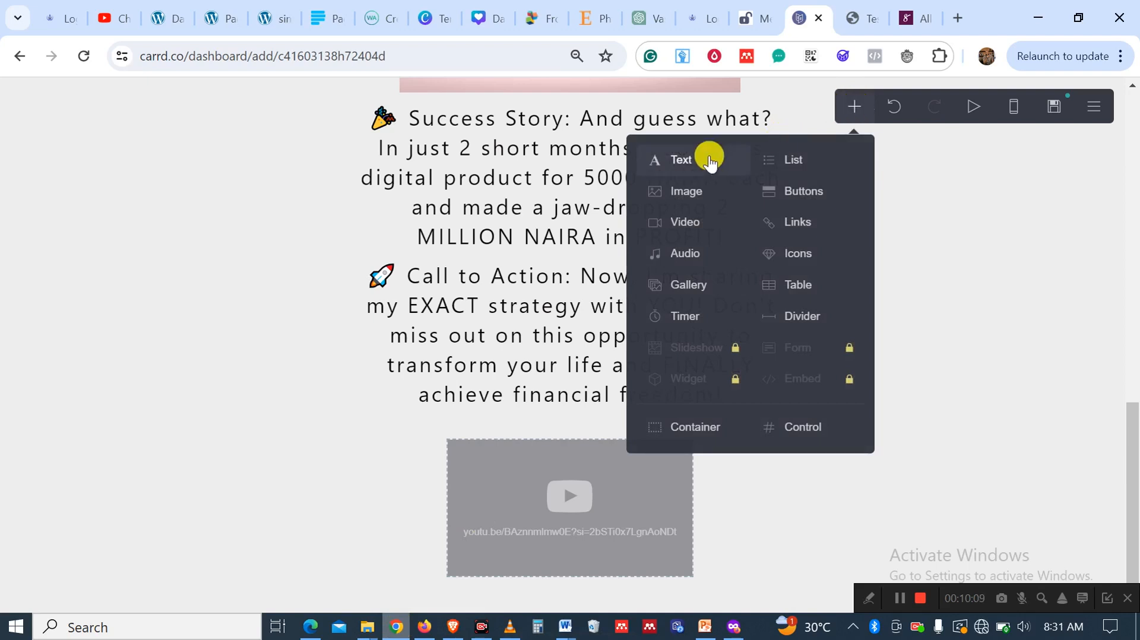
pyautogui.click(706, 158)
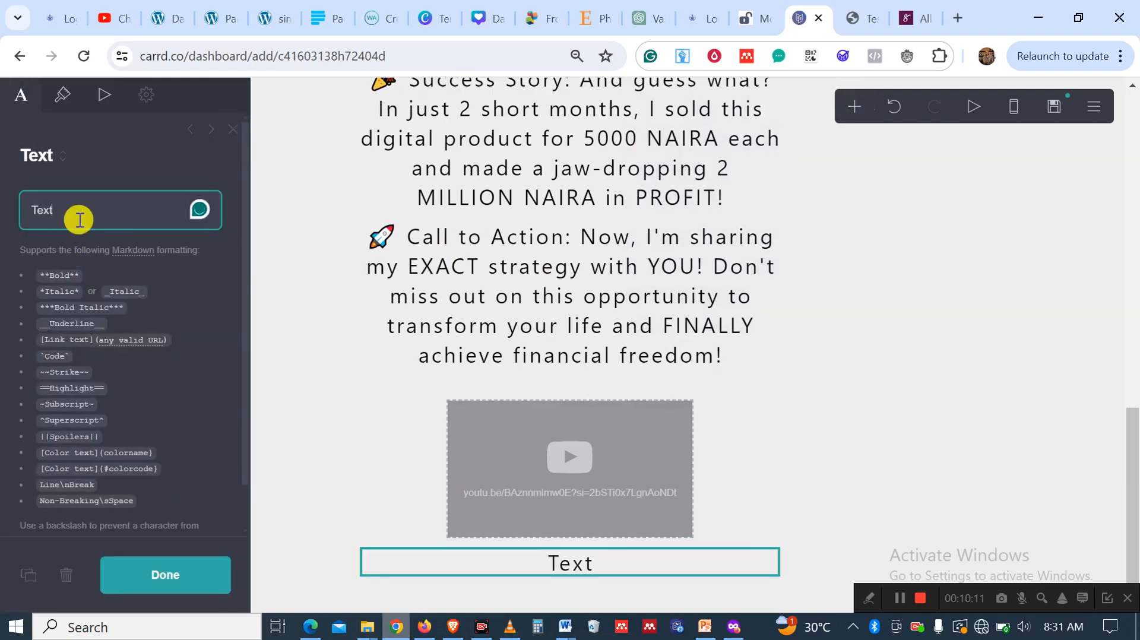
pyautogui.press('BackSpace')
pyautogui.press('BackSpace')
pyautogui.press('BackSpace')
pyautogui.press('BackSpace')
pyautogui.write('🔥 Urgency: Act fast - this opportunity won\'t last forever!  👉 Call to Action Button: Click "BUY NOW BUTTON" to discover how YOU can replicate my success and start making serious money TODAY!')
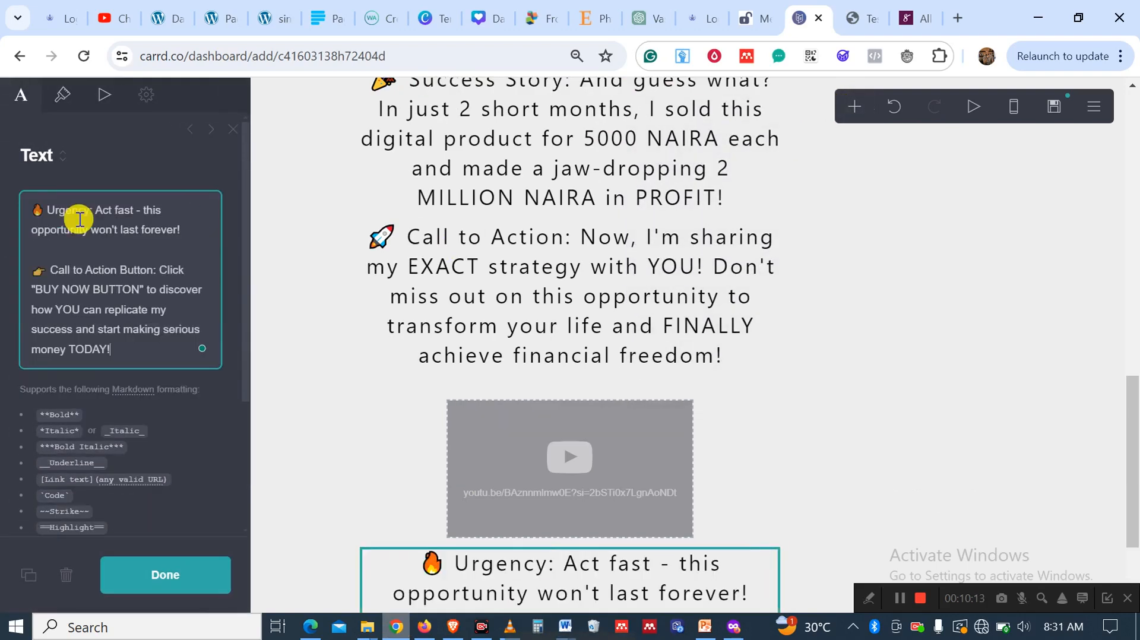
pyautogui.scroll(-3, 742, 419)
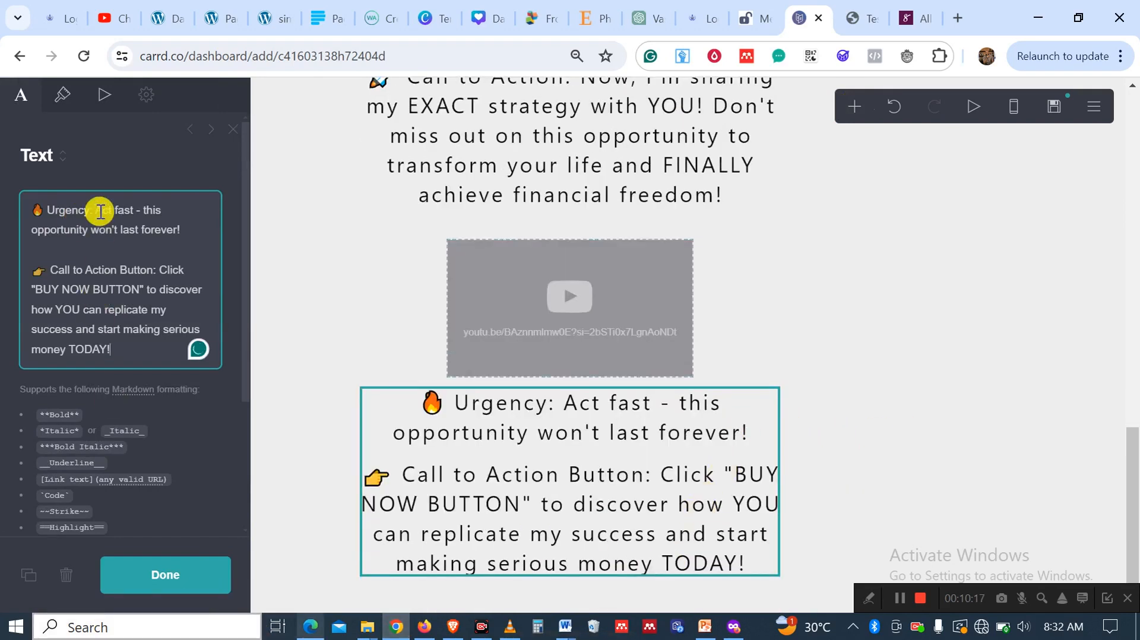
pyautogui.click(142, 568)
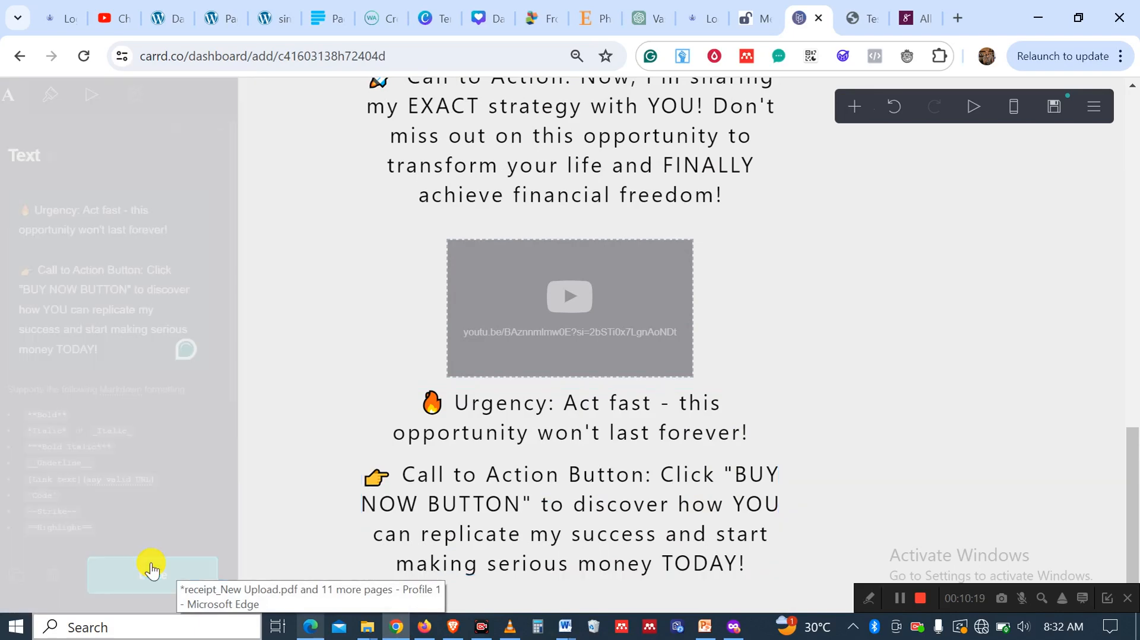
pyautogui.click(620, 467)
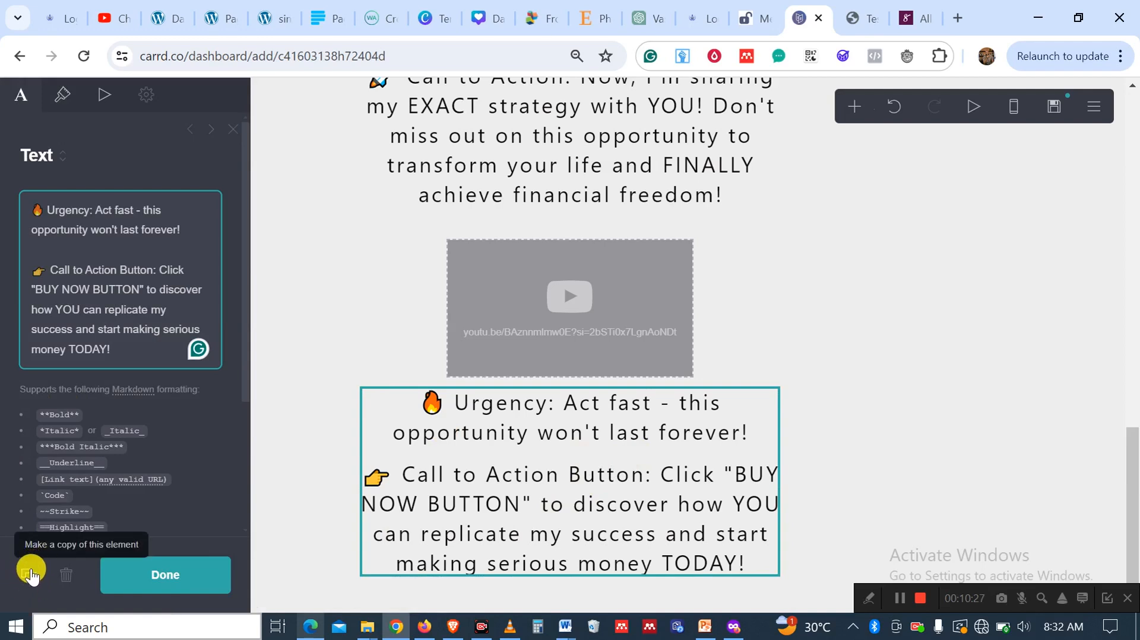
pyautogui.click(163, 576)
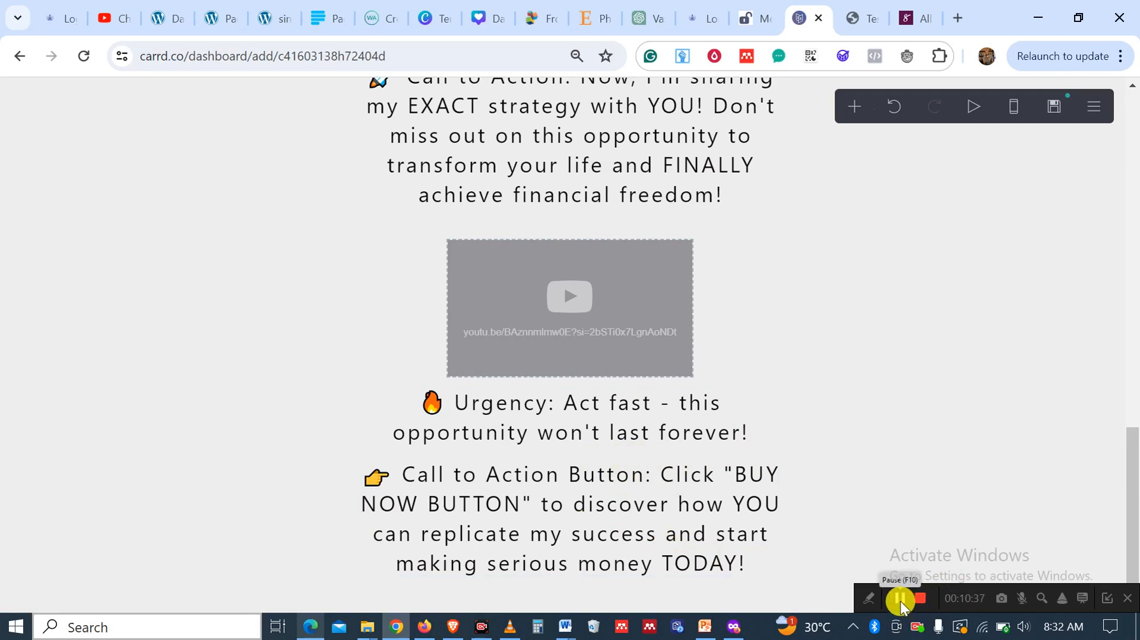
# Add a button below the Urgency text, label it BUY NOW, and clear its placeholder URL
pyautogui.click(850, 107)
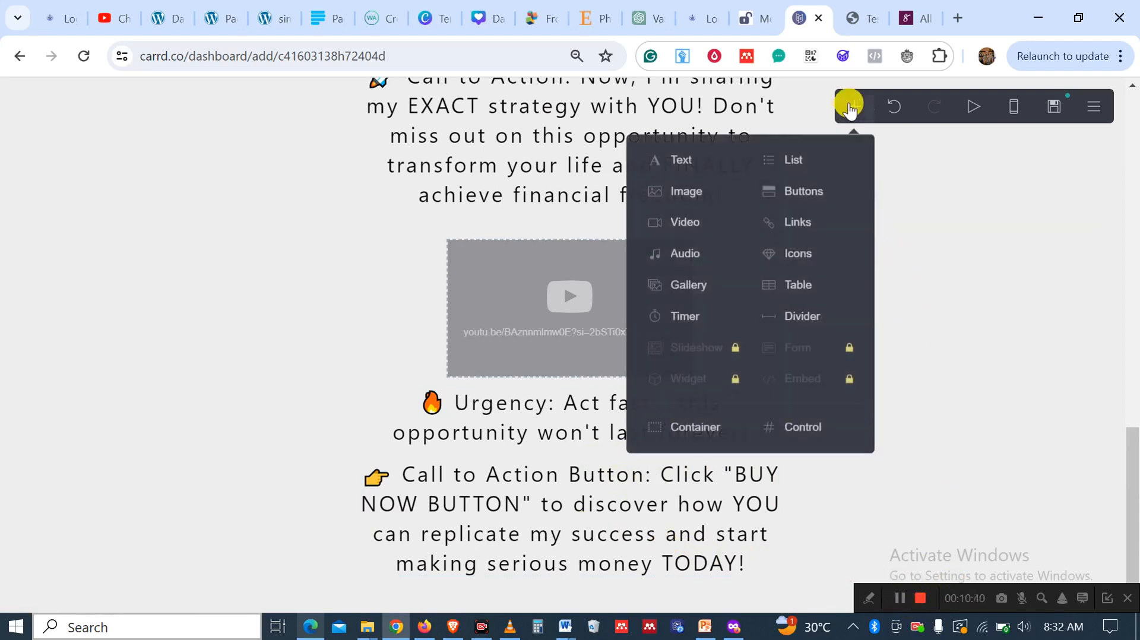
pyautogui.click(802, 191)
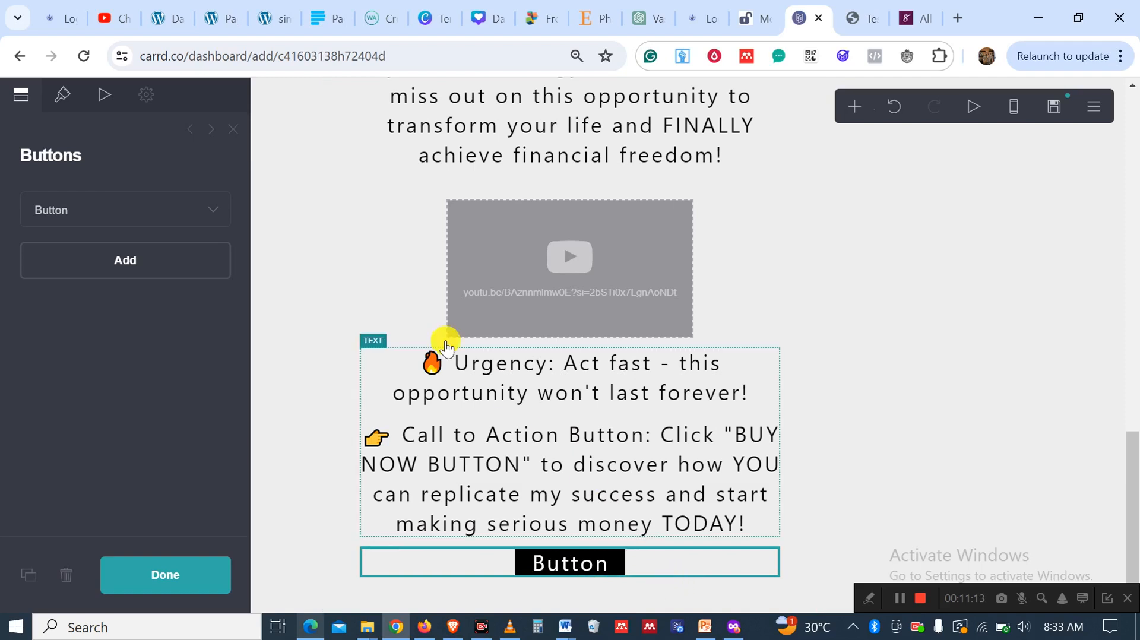
pyautogui.click(211, 213)
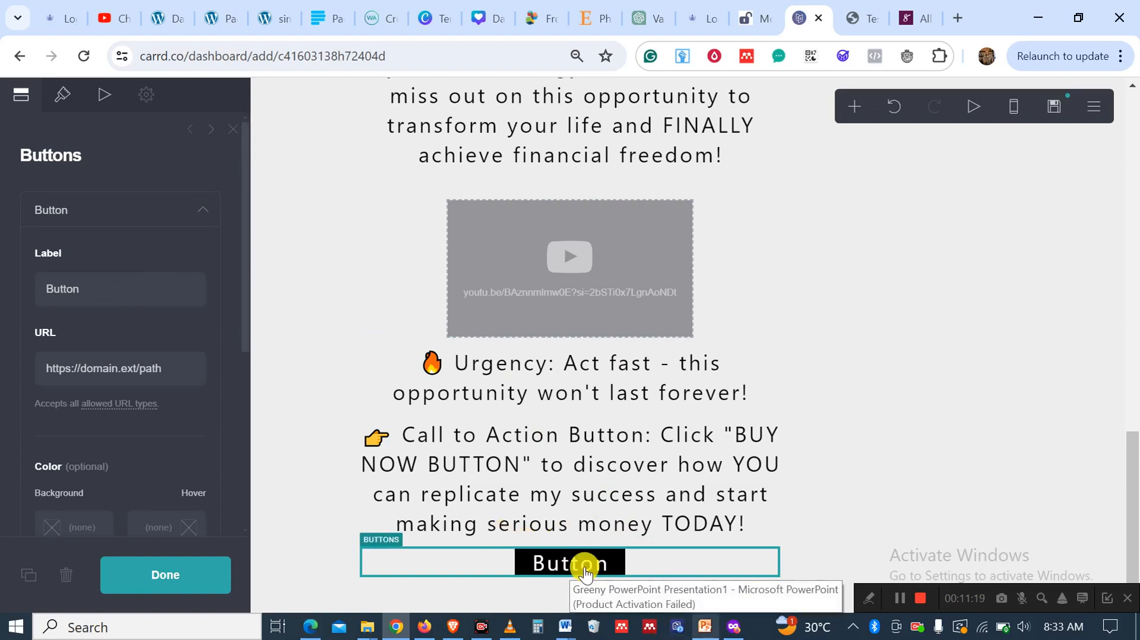
pyautogui.click(120, 297)
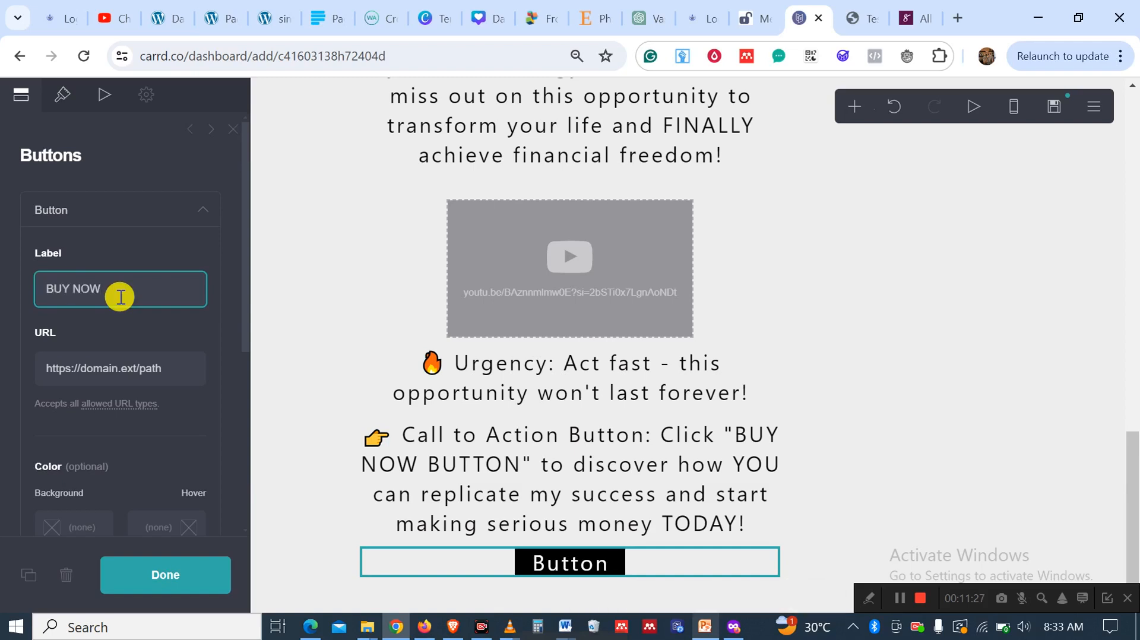
pyautogui.write('BUY NOW')
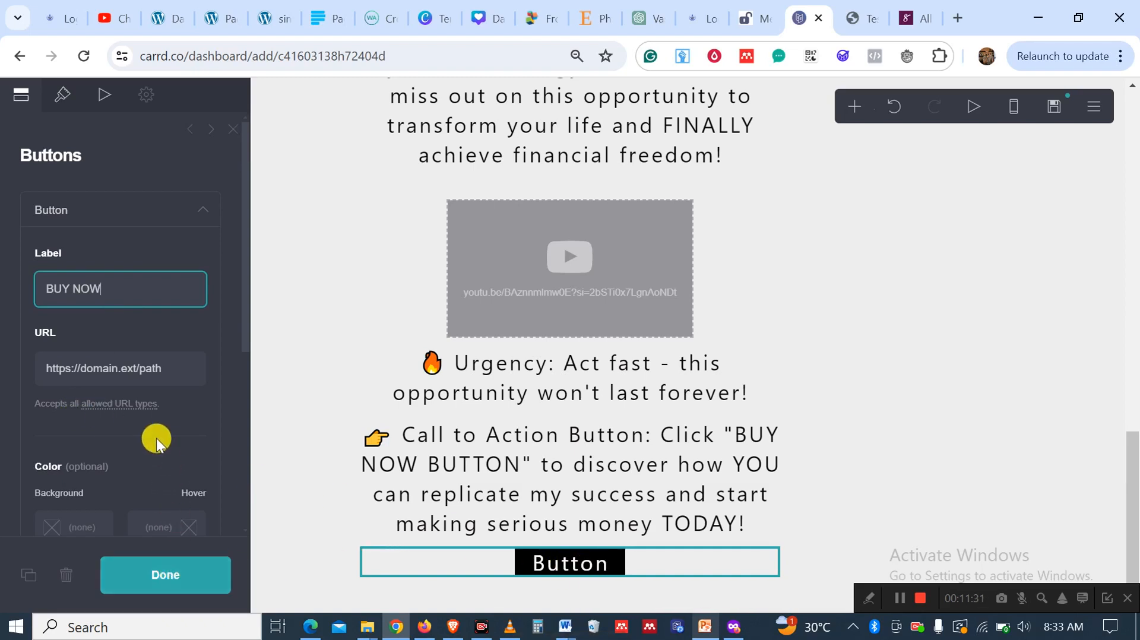
pyautogui.moveTo(170, 373); pyautogui.dragTo(50, 368)
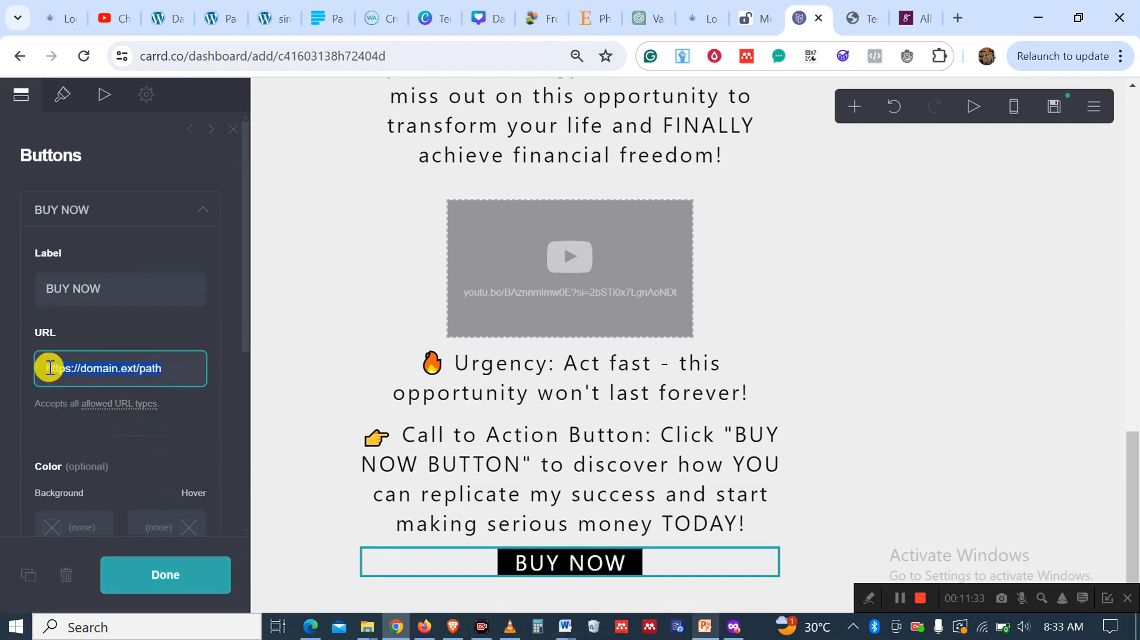
pyautogui.press('BackSpace')
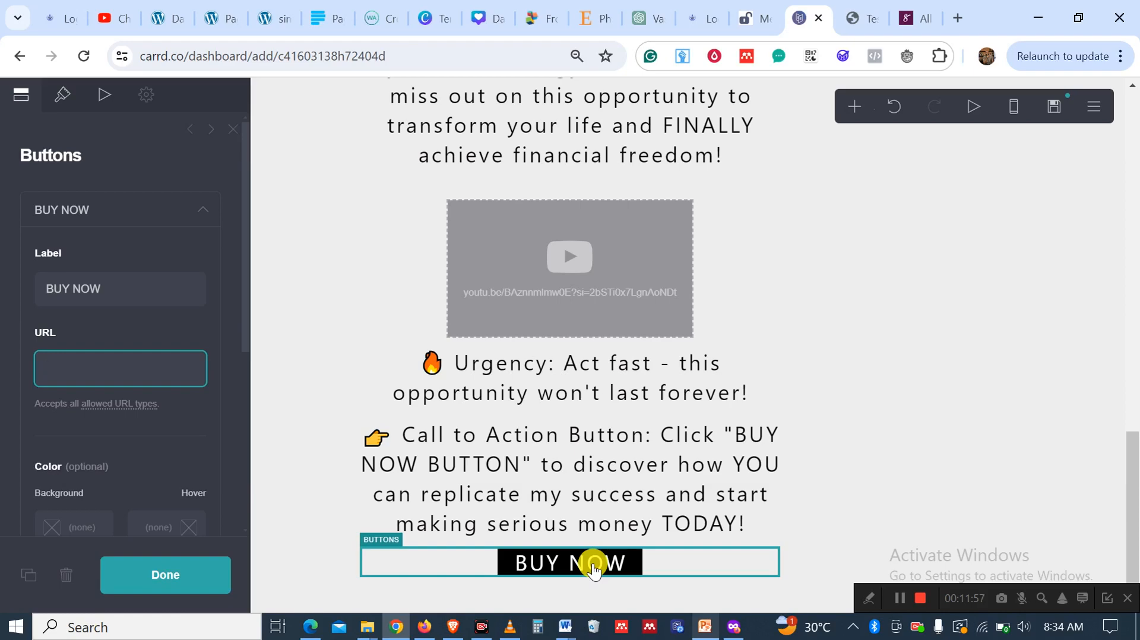
# Copy the Selar store page's address from the private Firefox window and return to the button settings in Carrd
pyautogui.click(734, 626)
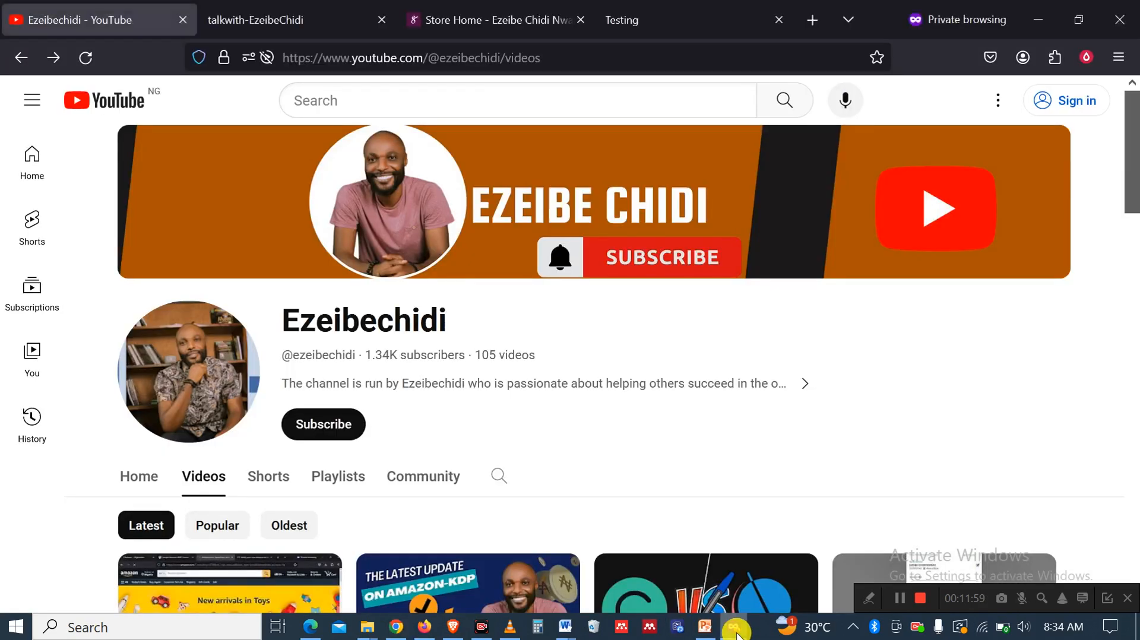
pyautogui.click(485, 19)
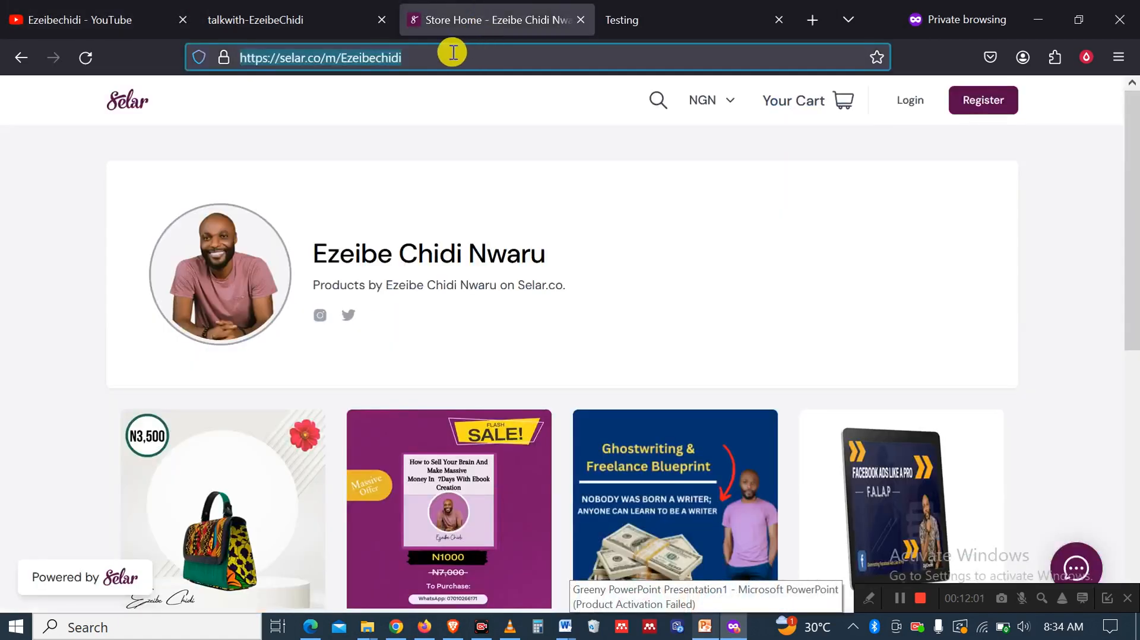
pyautogui.click(452, 52)
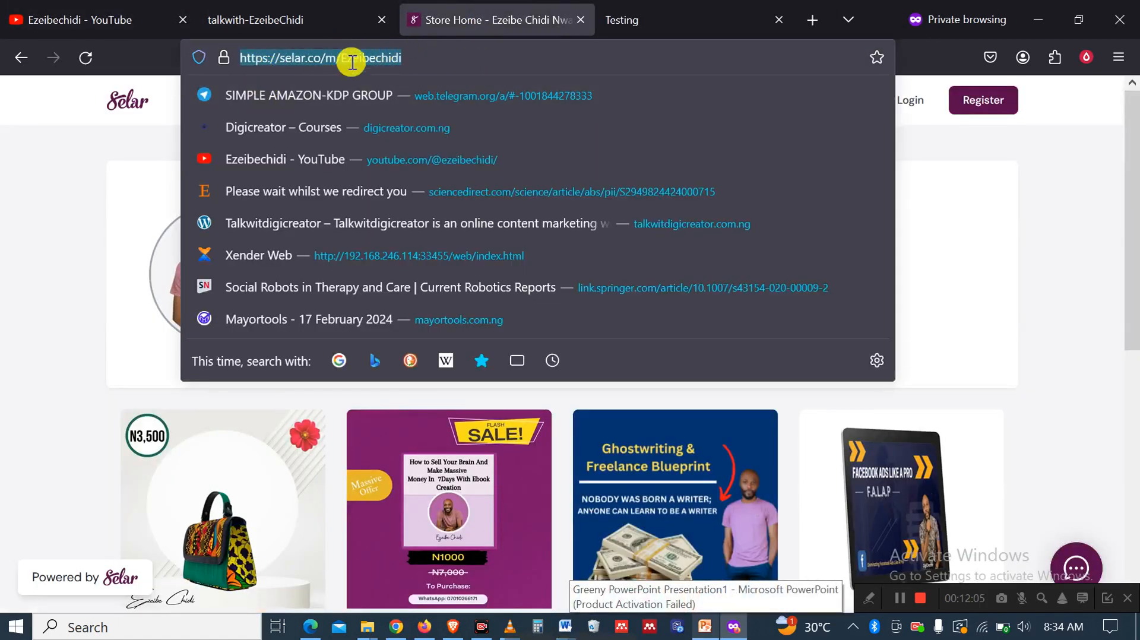
pyautogui.click(399, 628)
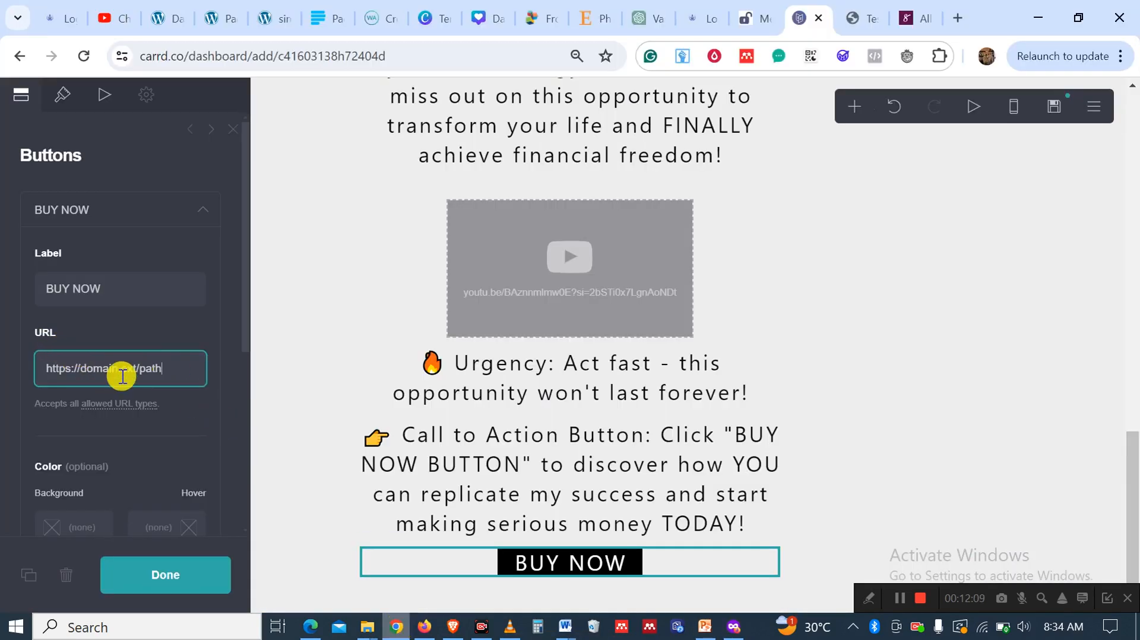
# Replace the BUY NOW button's placeholder URL with the copied Selar store link and finish editing the button
pyautogui.moveTo(178, 374); pyautogui.dragTo(48, 366)
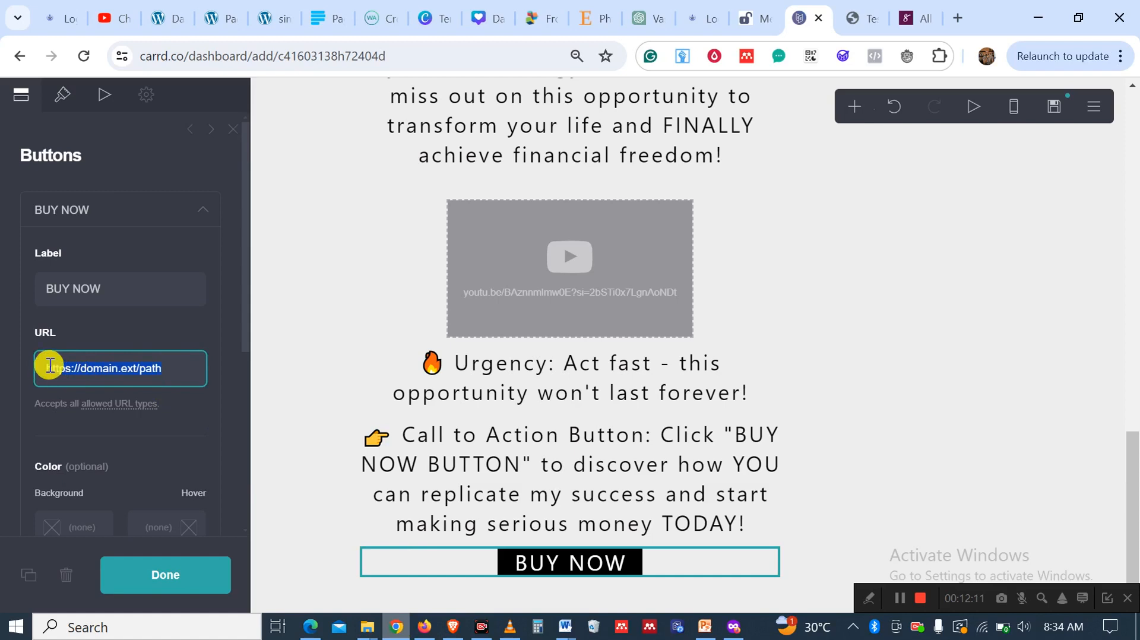
pyautogui.press('BackSpace')
pyautogui.hotkey('ctrl', 'v')
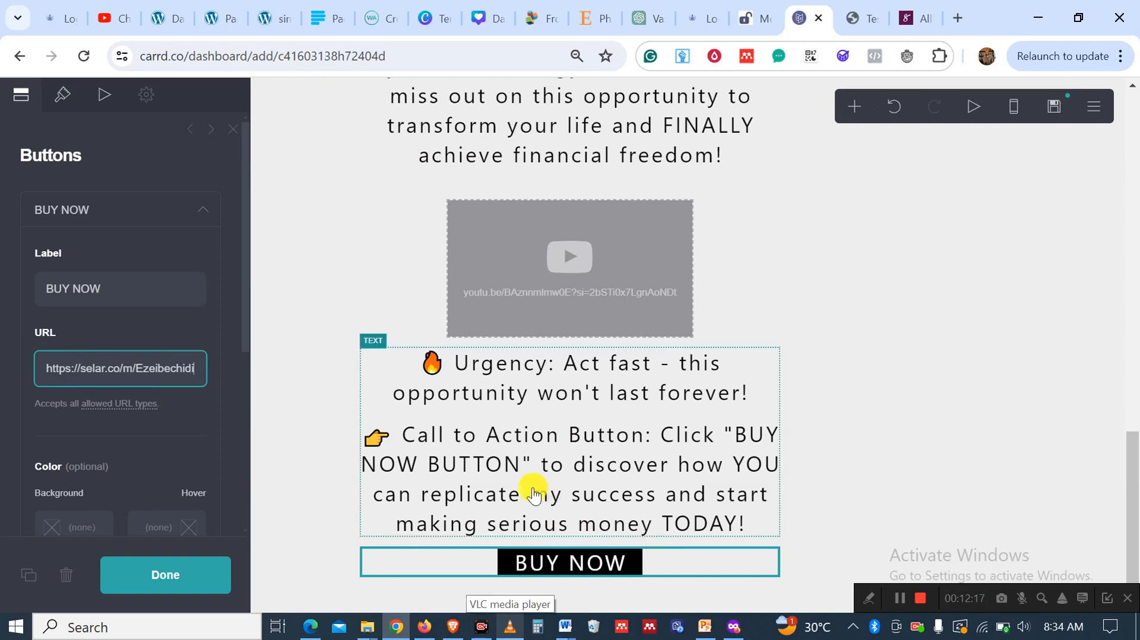
pyautogui.scroll(-5, 161, 433)
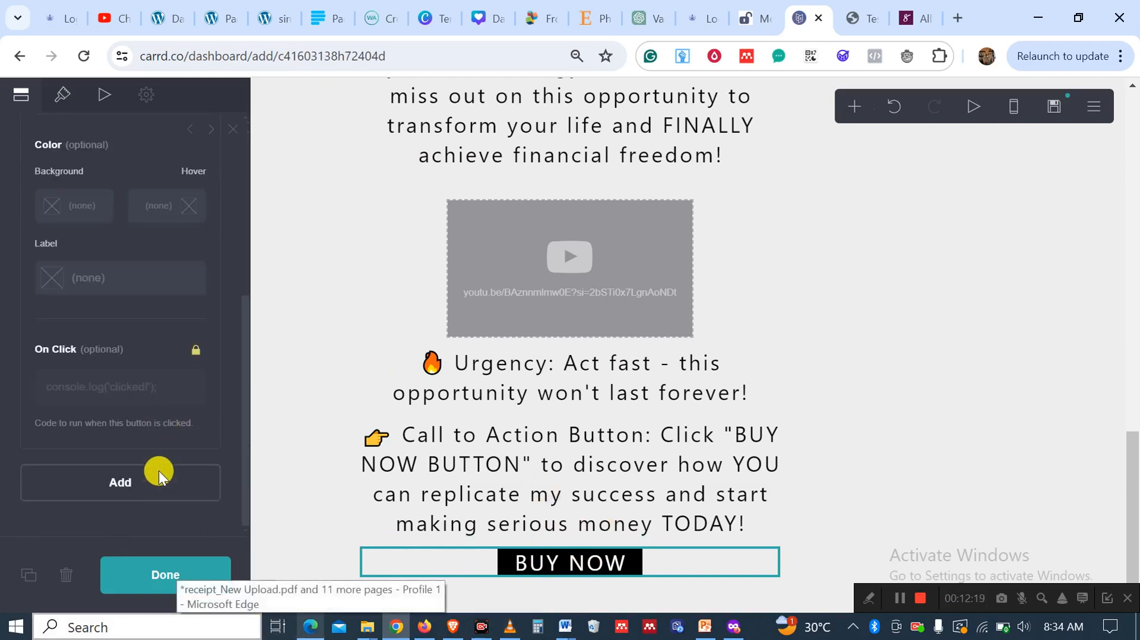
pyautogui.click(146, 570)
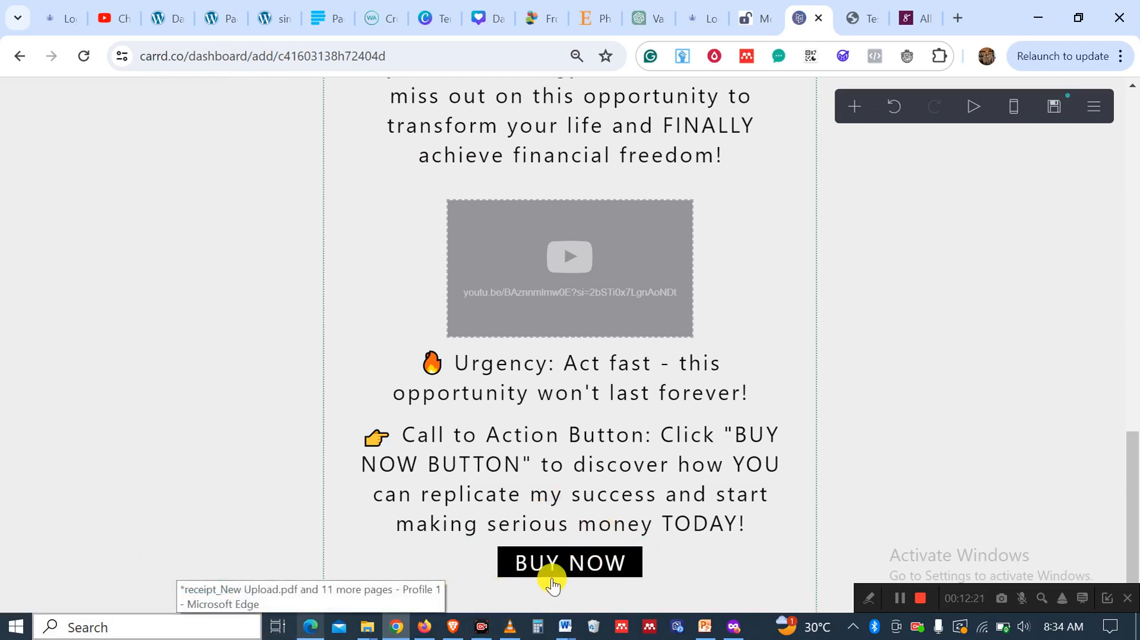
pyautogui.click(515, 571)
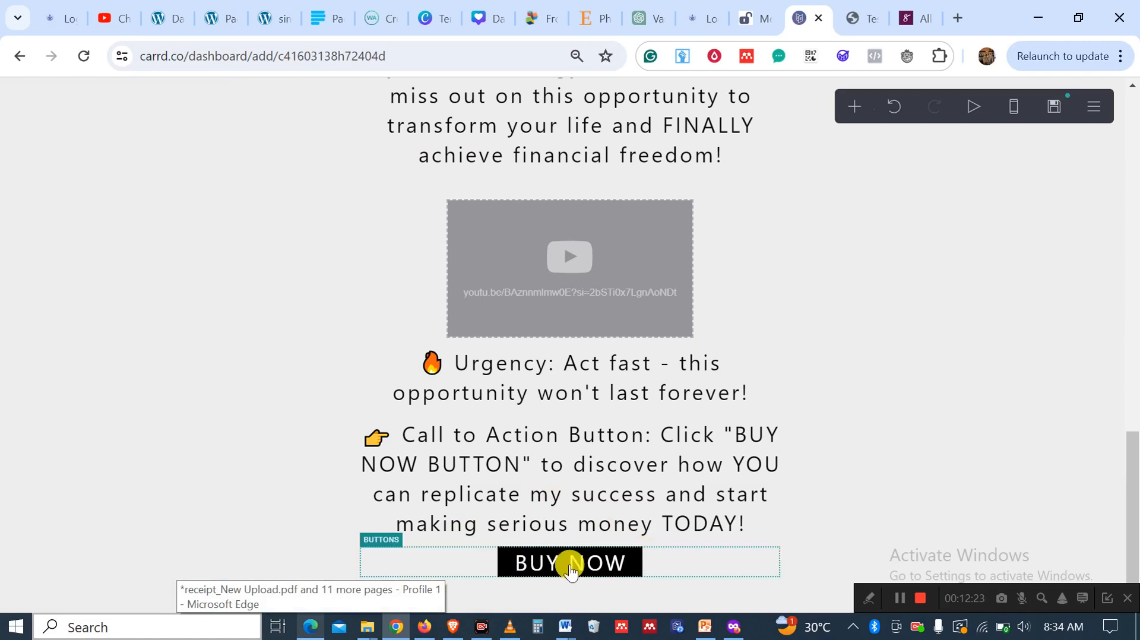
# Change the BUY NOW button's background color to red #C71818 in its appearance settings
pyautogui.click(632, 558)
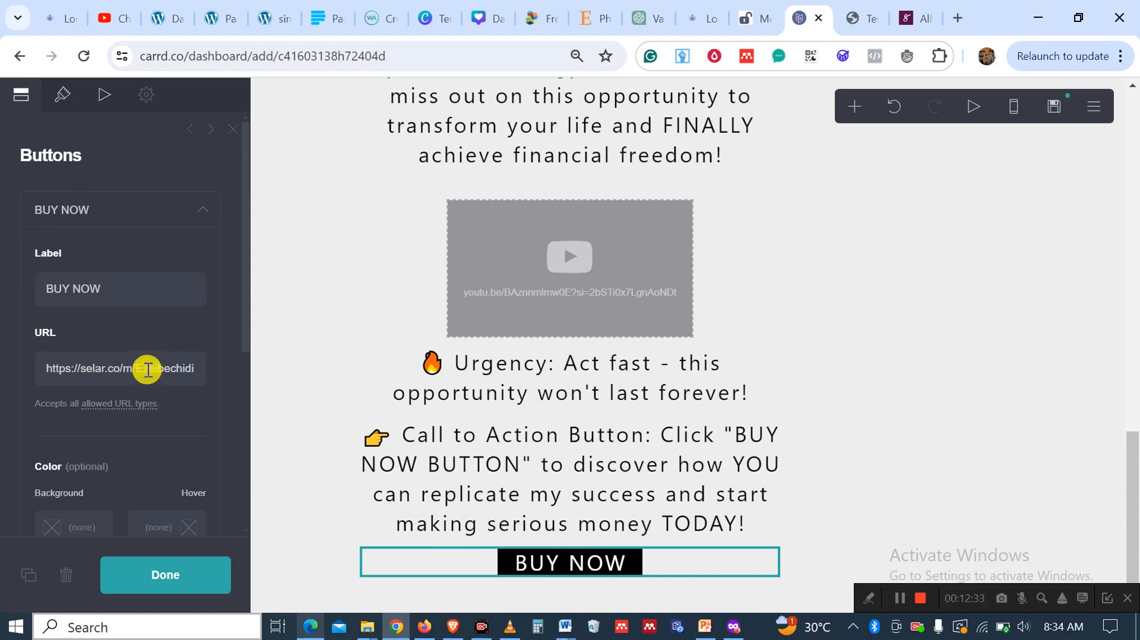
pyautogui.click(63, 98)
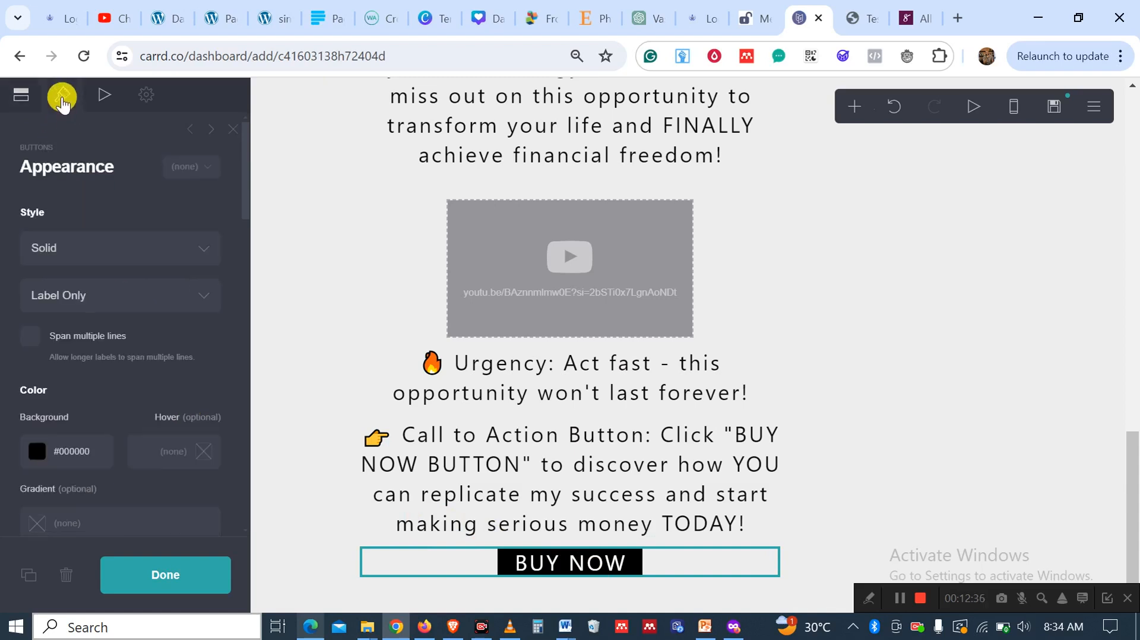
pyautogui.click(36, 451)
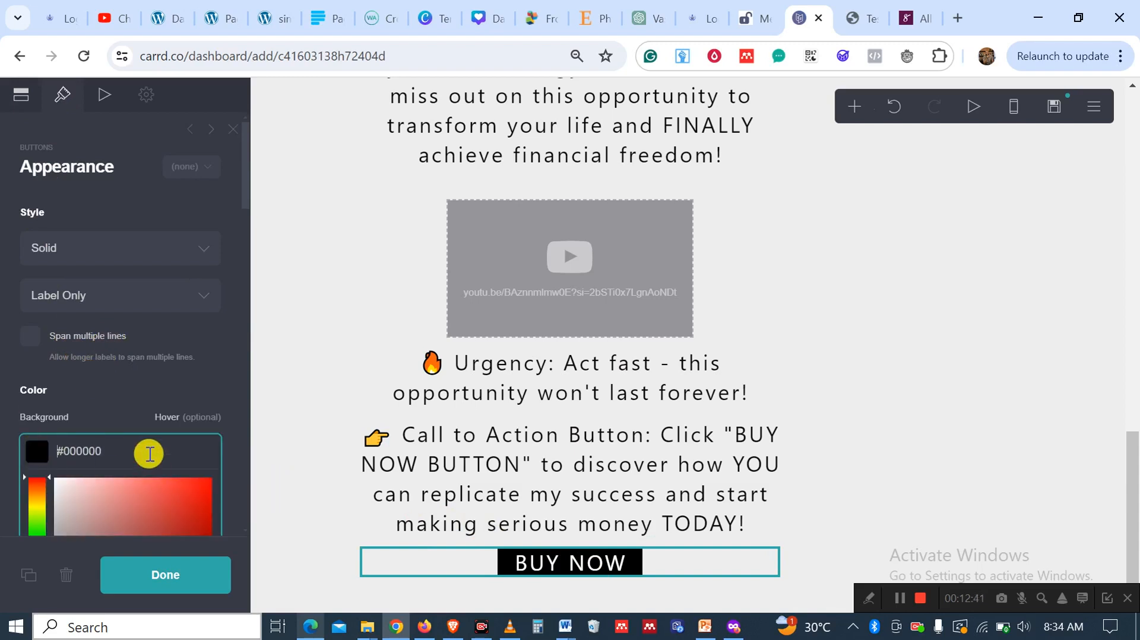
pyautogui.scroll(-9, 148, 453)
pyautogui.scroll(6, 146, 437)
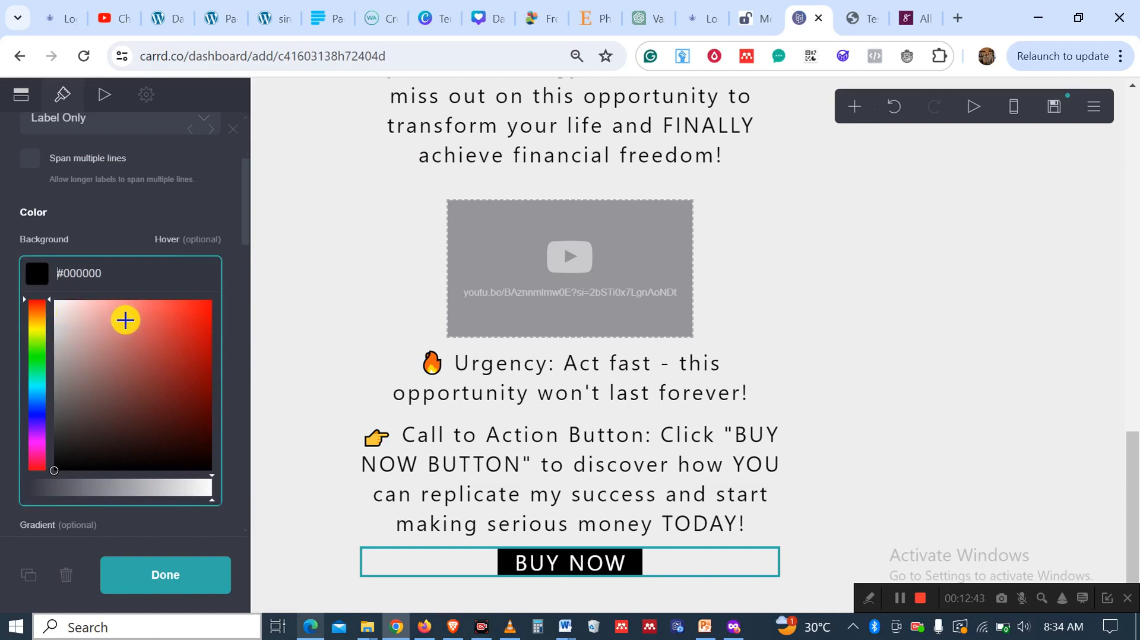
pyautogui.moveTo(185, 330); pyautogui.dragTo(193, 337)
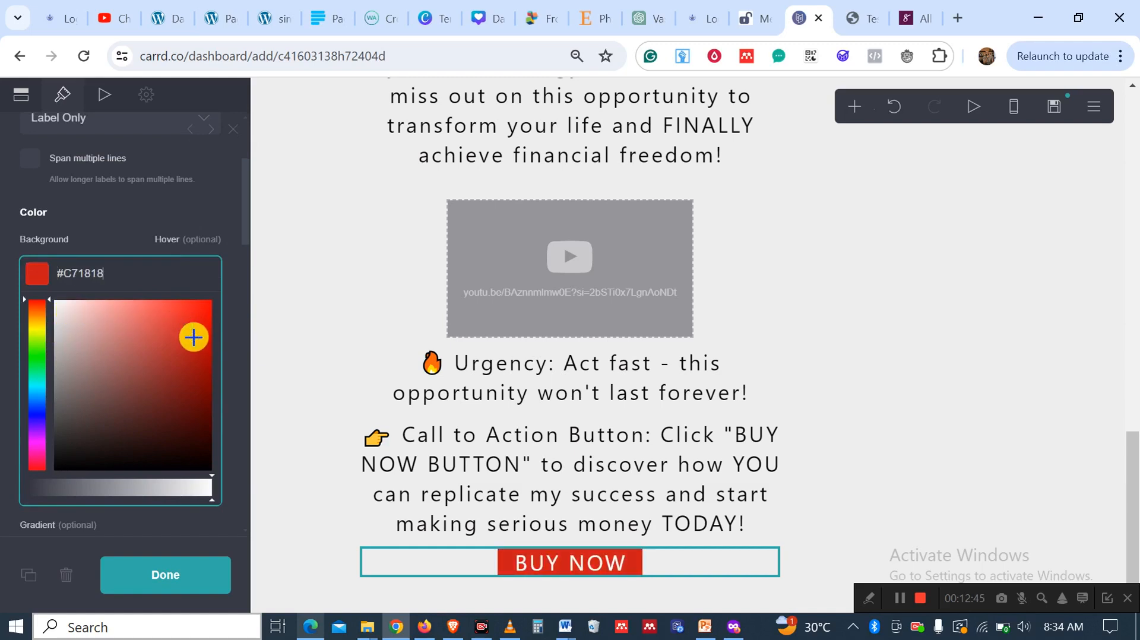
# Round the BUY NOW button's corners with a corner rounding of 1.25
pyautogui.scroll(-5, 88, 387)
pyautogui.scroll(-3, 88, 386)
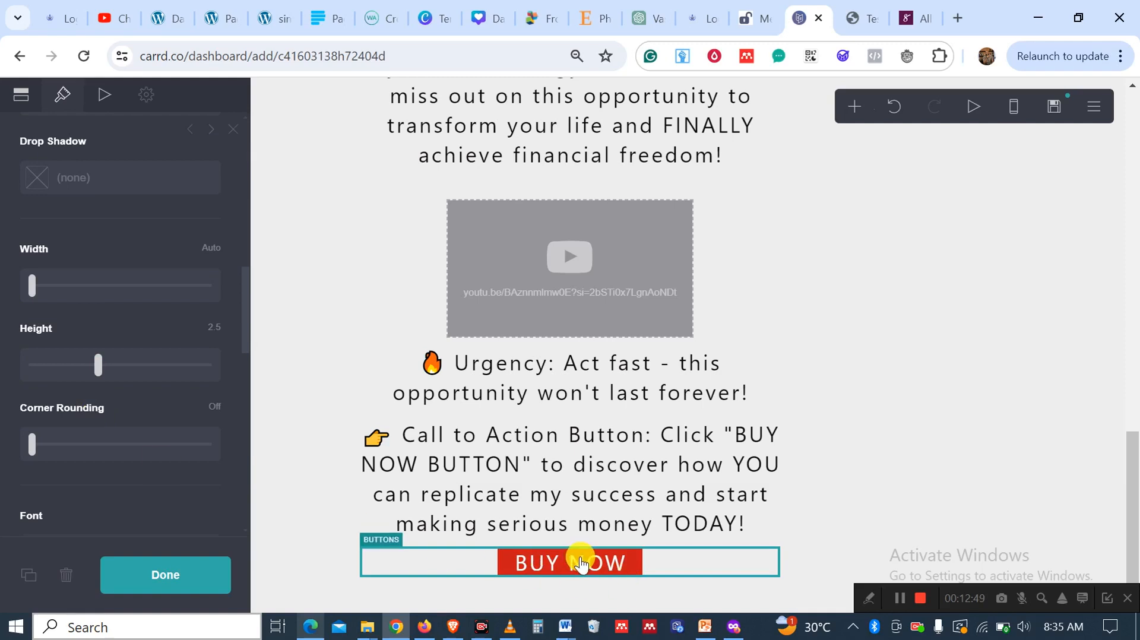
pyautogui.click(33, 447)
pyautogui.moveTo(35, 449); pyautogui.dragTo(120, 453)
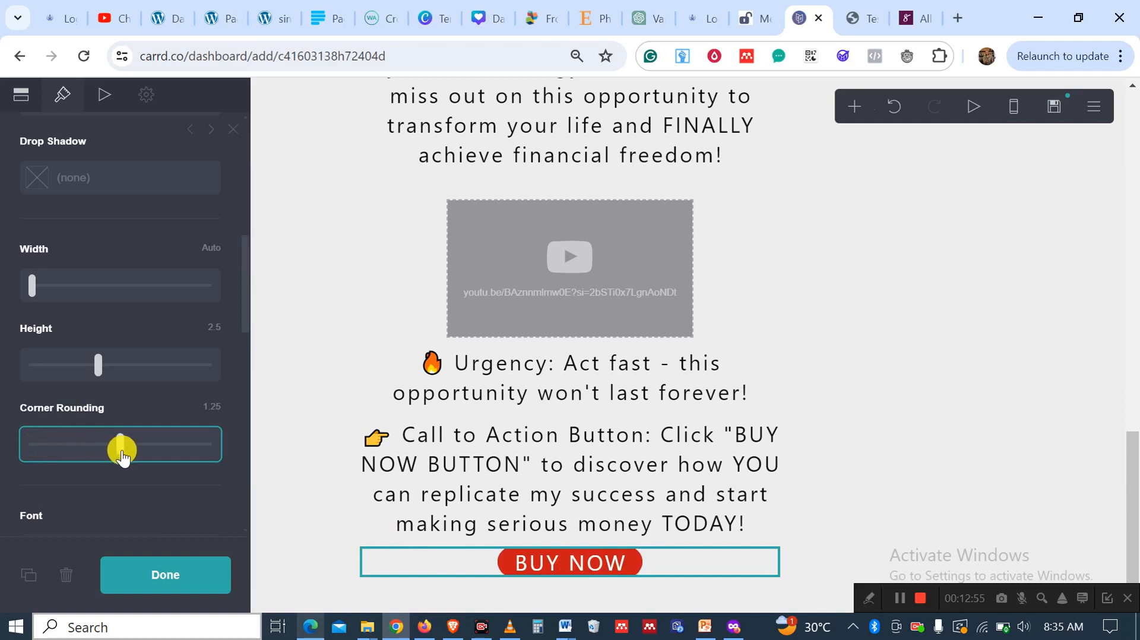
# Widen the BUY NOW button to 14.125 and increase its height slightly
pyautogui.click(31, 286)
pyautogui.moveTo(31, 286); pyautogui.dragTo(110, 294)
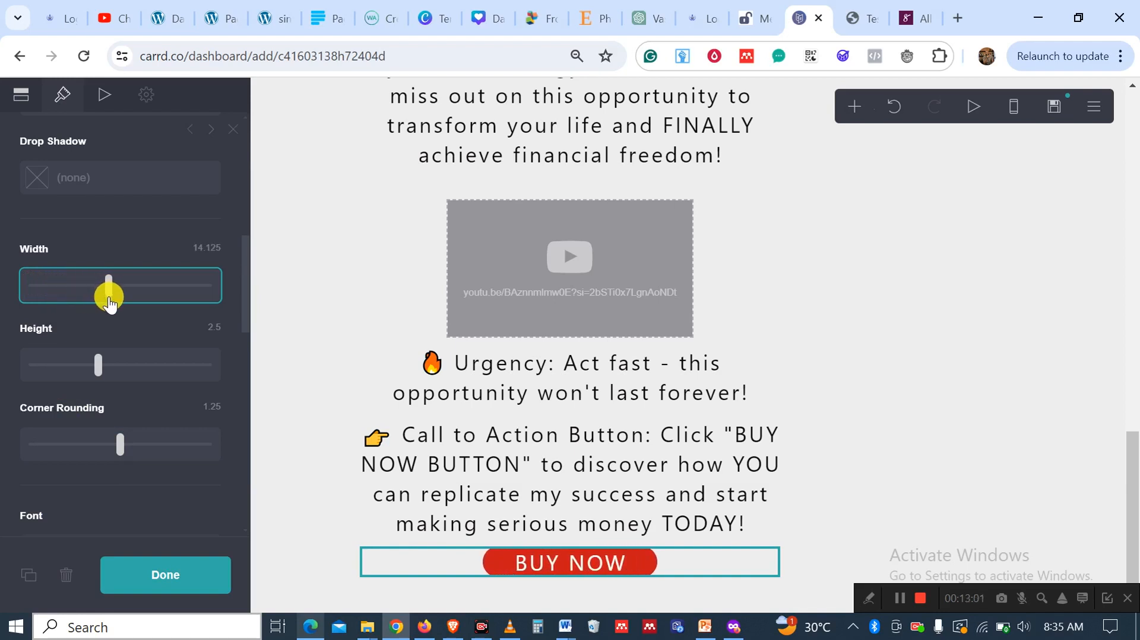
pyautogui.moveTo(98, 360); pyautogui.dragTo(126, 368)
# Review the BUY NOW button's remaining font, spacing and alignment options, and finish editing the button
pyautogui.scroll(-6, 127, 461)
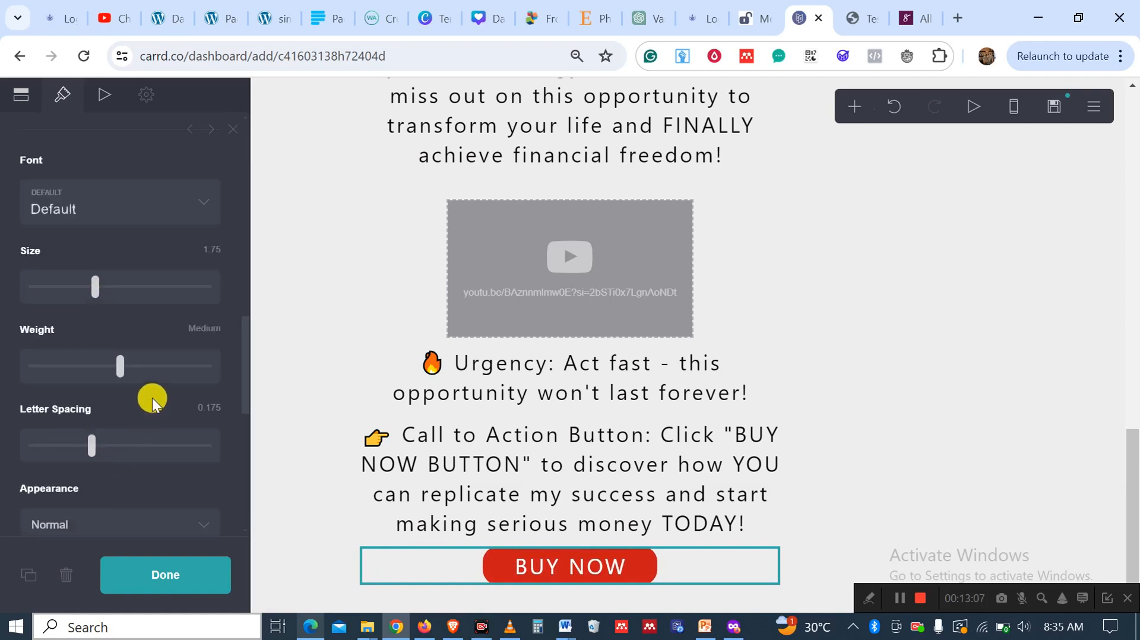
pyautogui.scroll(-3, 149, 397)
pyautogui.scroll(-5, 62, 504)
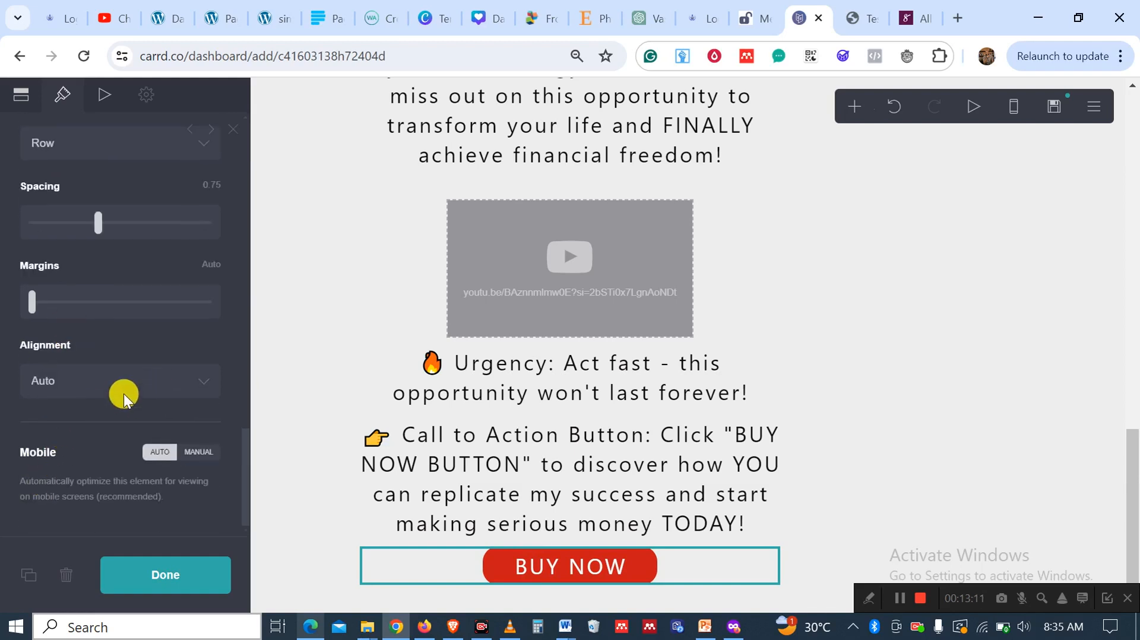
pyautogui.click(208, 384)
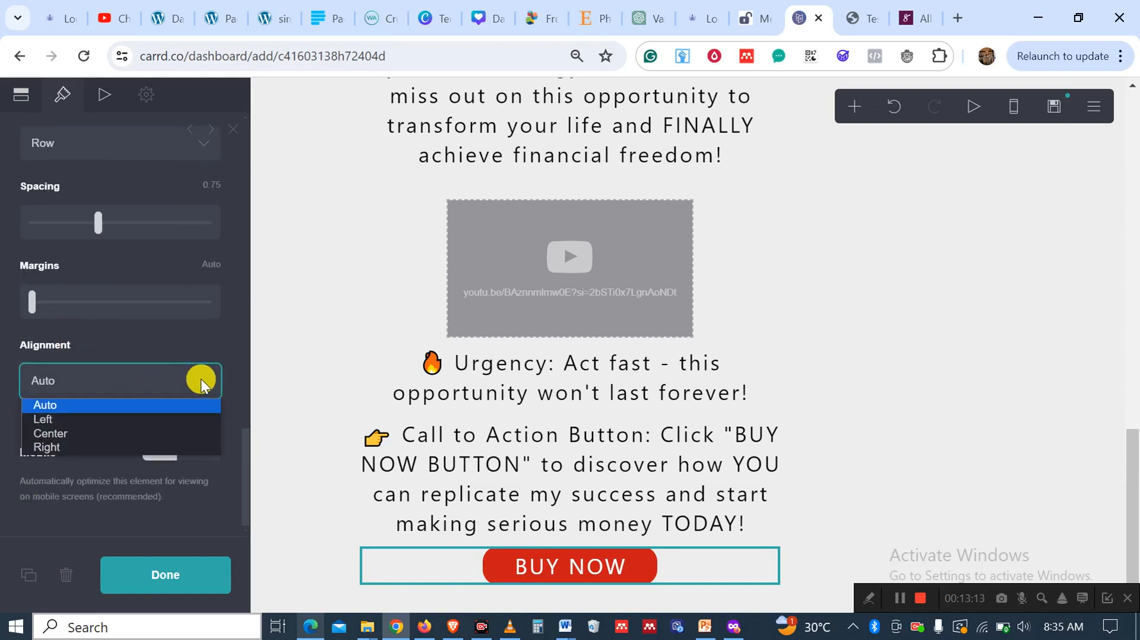
pyautogui.click(200, 379)
pyautogui.scroll(-10, 183, 401)
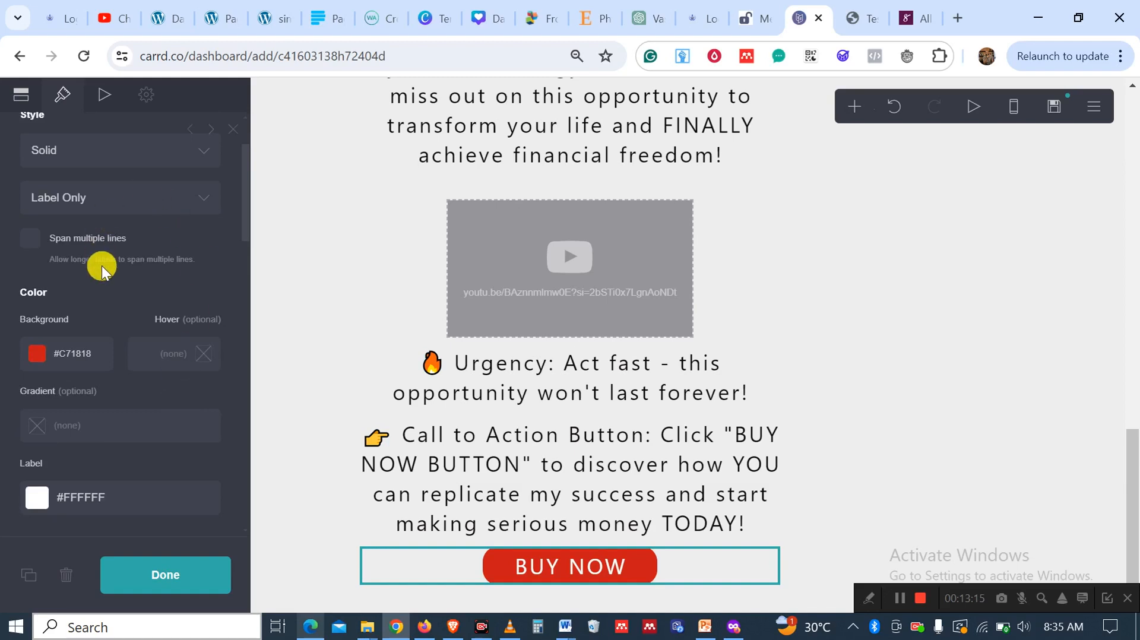
pyautogui.scroll(3, 110, 246)
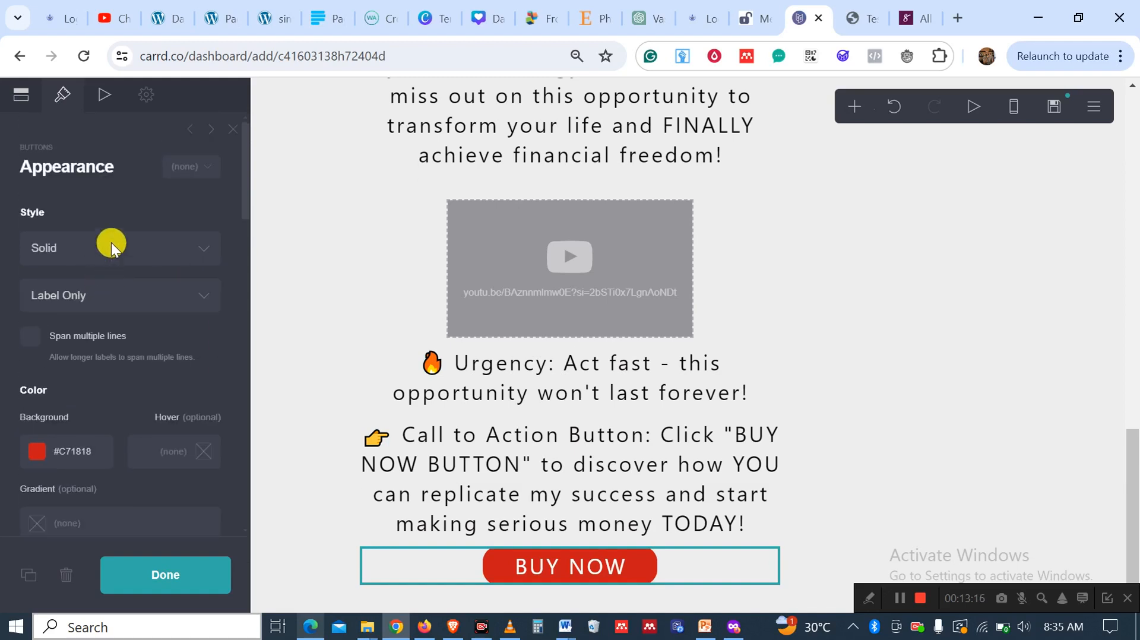
pyautogui.click(166, 575)
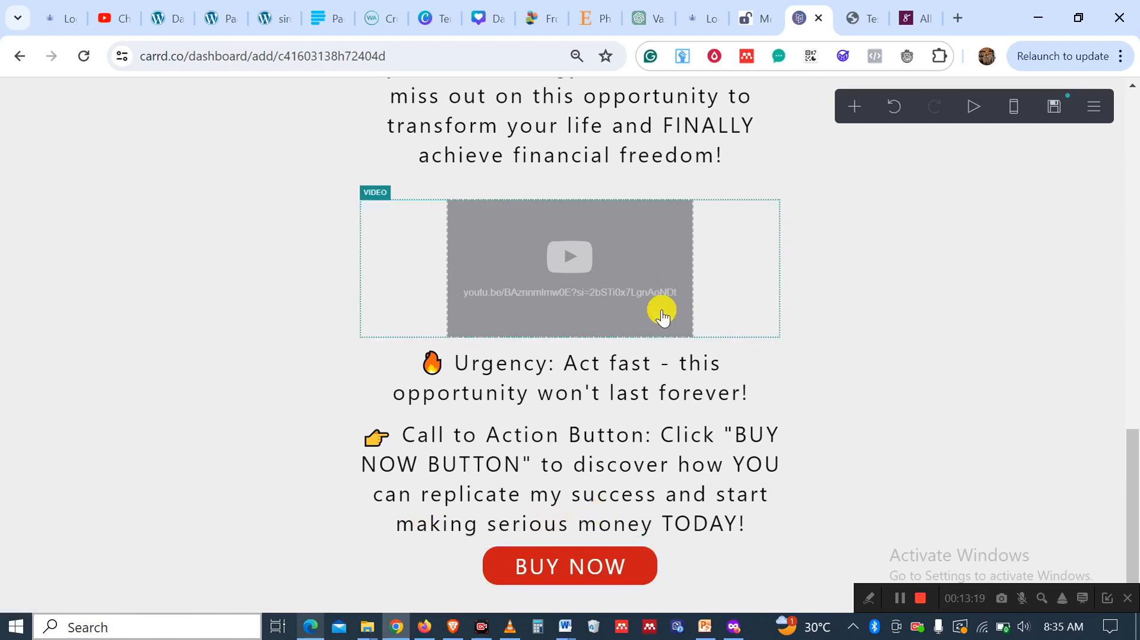
# Review the whole landing page in the desktop layout and in the mobile view, ending back in the desktop view
pyautogui.scroll(10, 716, 423)
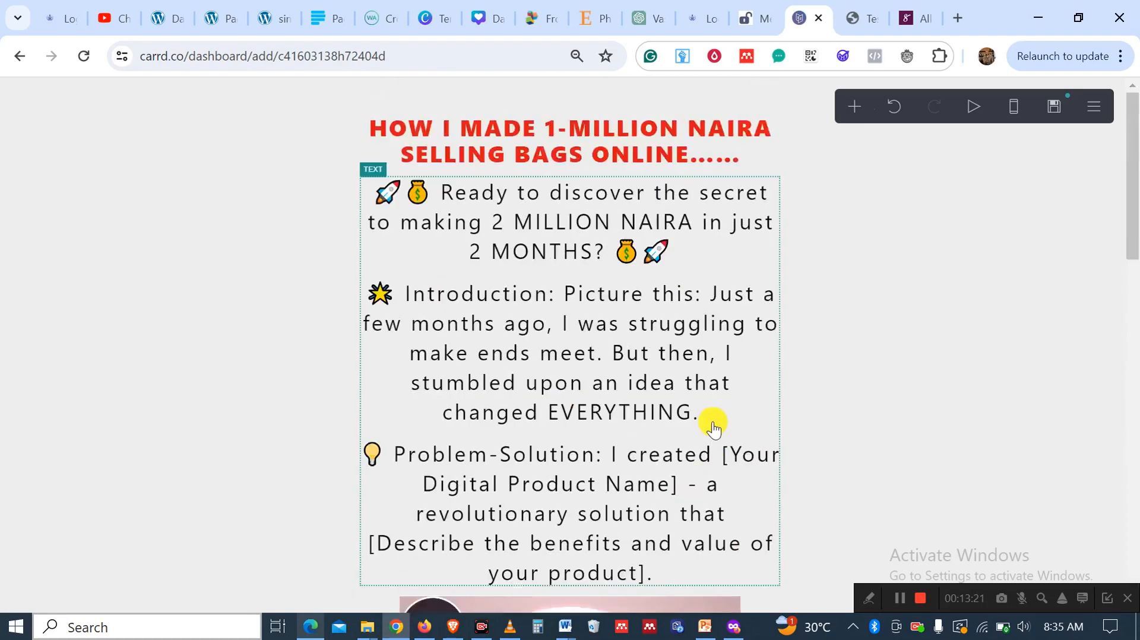
pyautogui.scroll(-10, 706, 424)
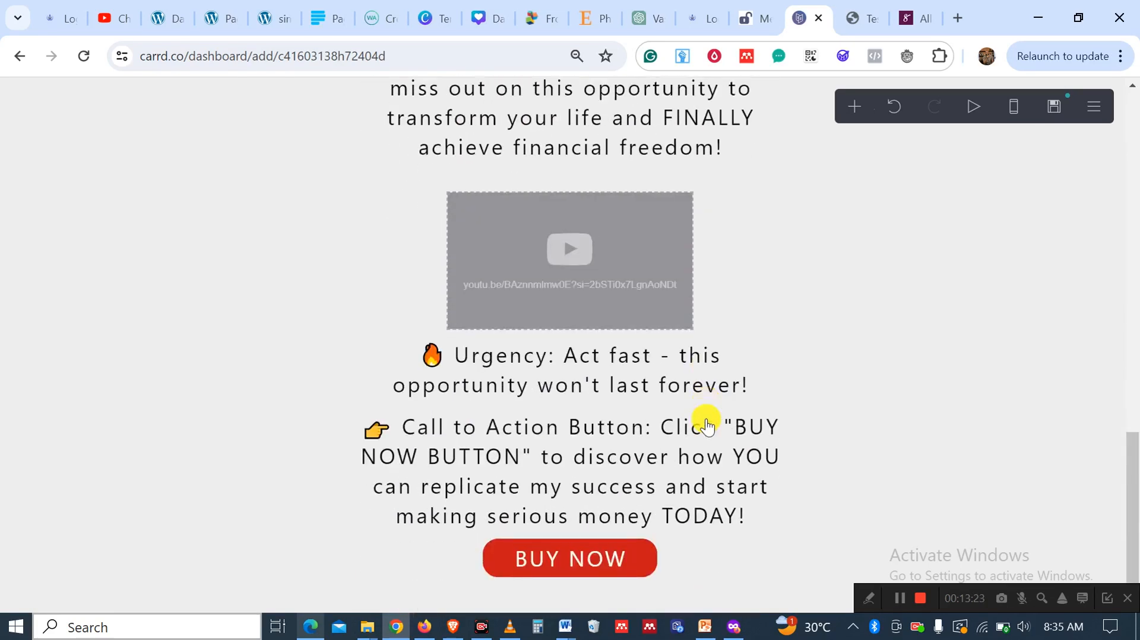
pyautogui.click(1015, 108)
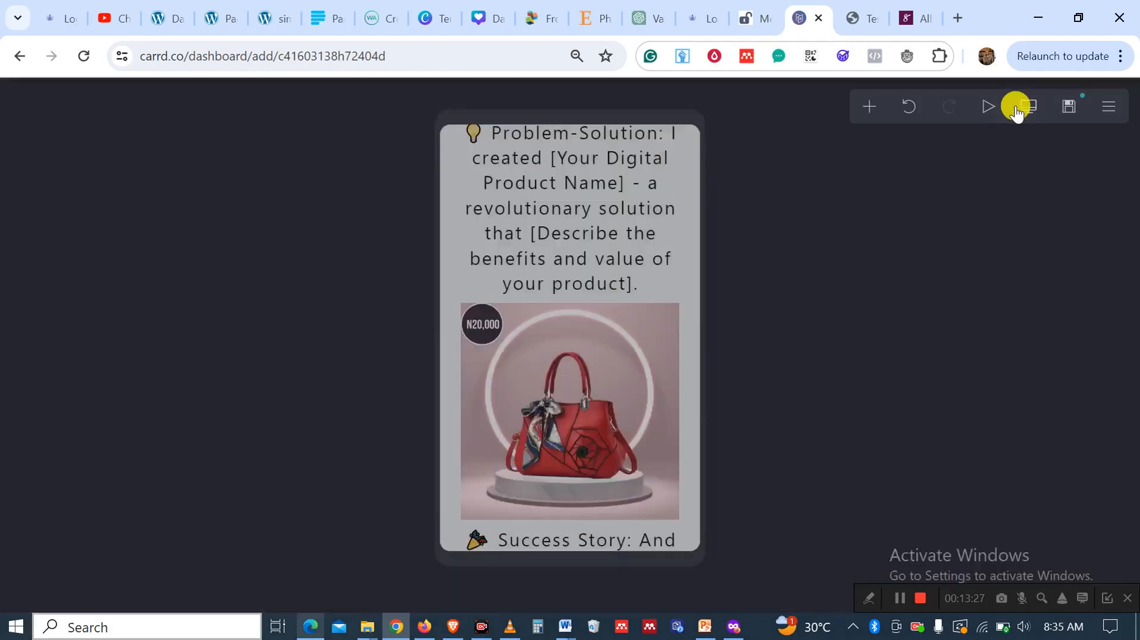
pyautogui.scroll(-5, 556, 322)
pyautogui.scroll(5, 556, 314)
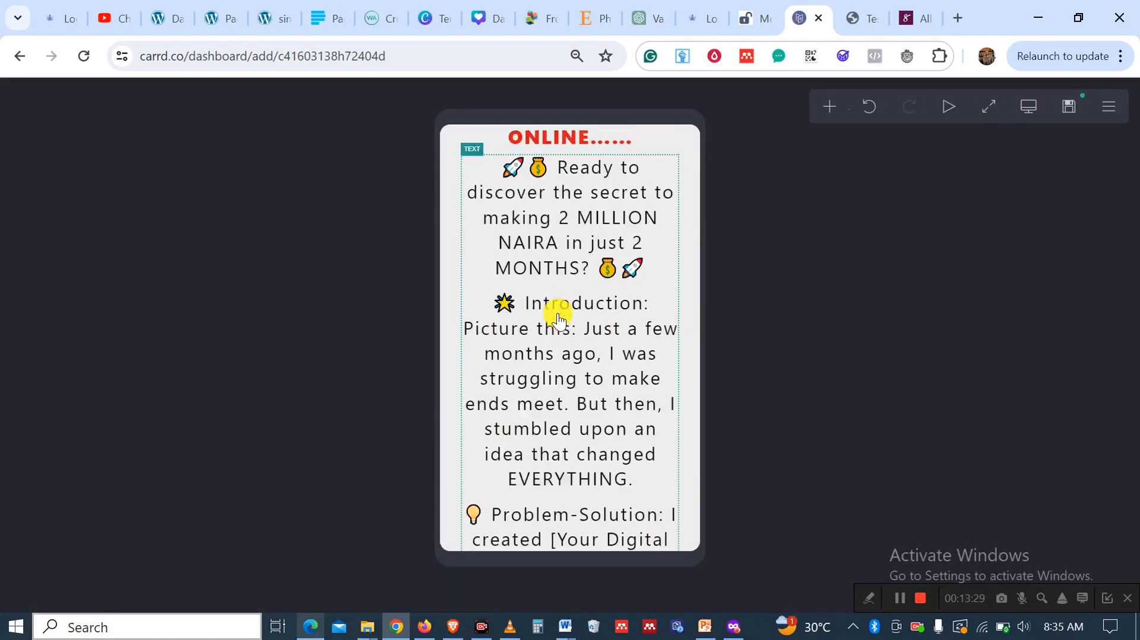
pyautogui.click(1025, 110)
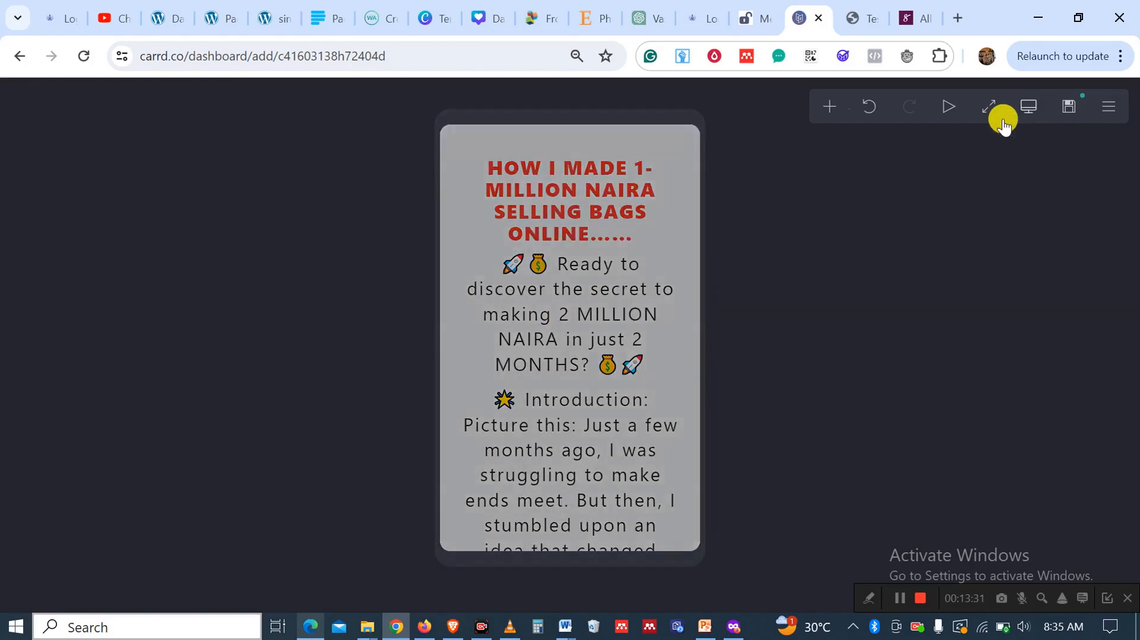
pyautogui.scroll(-15, 588, 275)
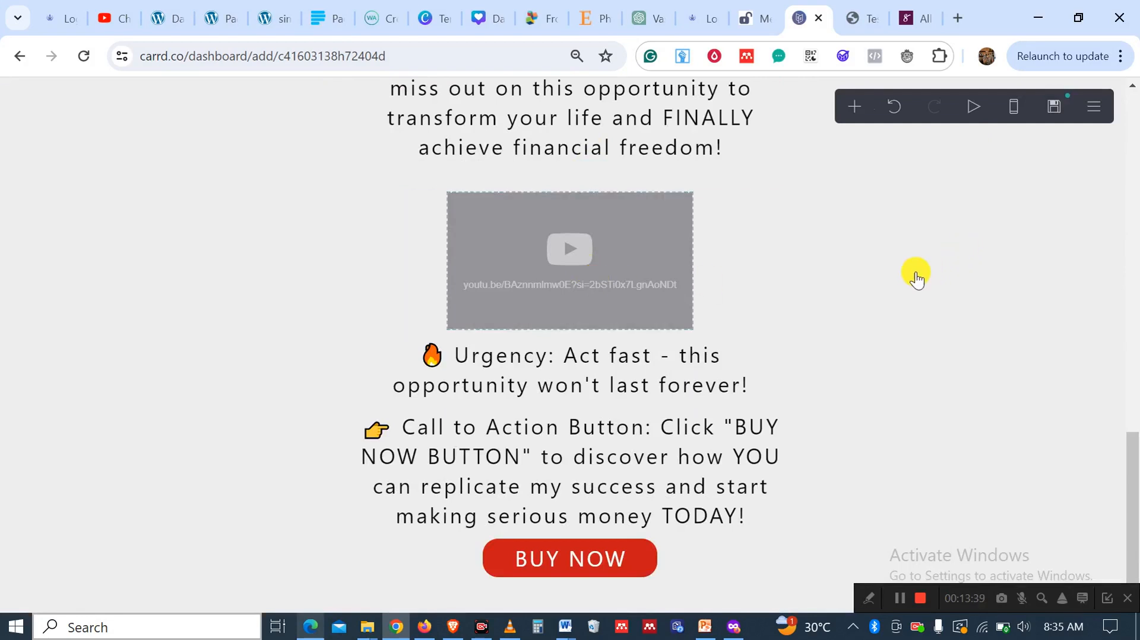
# Open the site's publish settings and enter "Tutorial for Carrd" as the title
pyautogui.click(1097, 114)
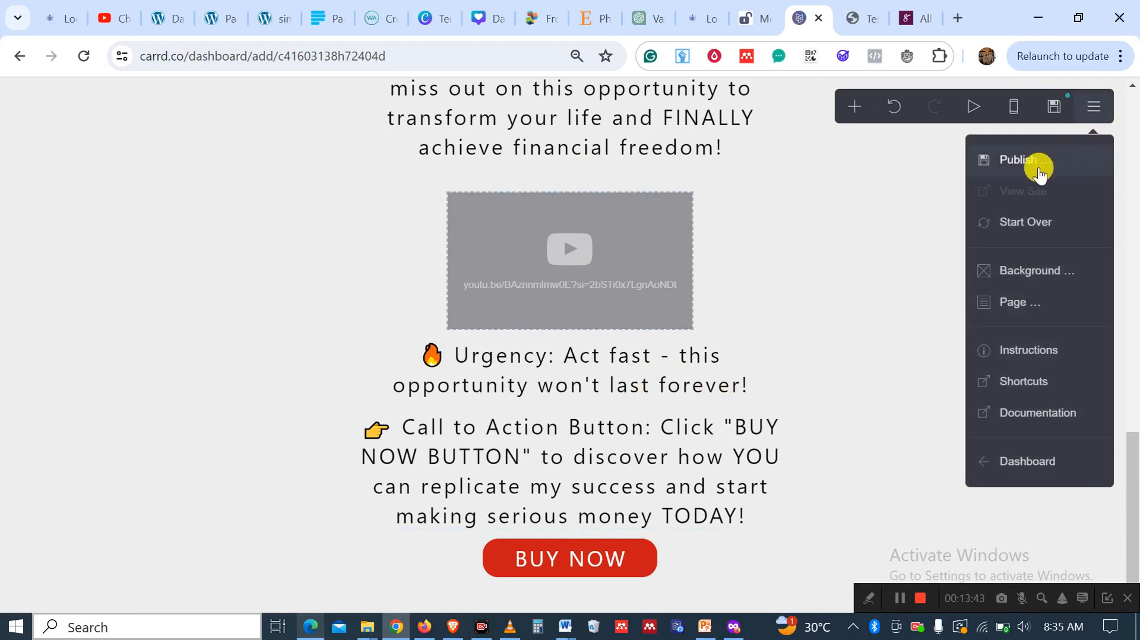
pyautogui.click(1036, 172)
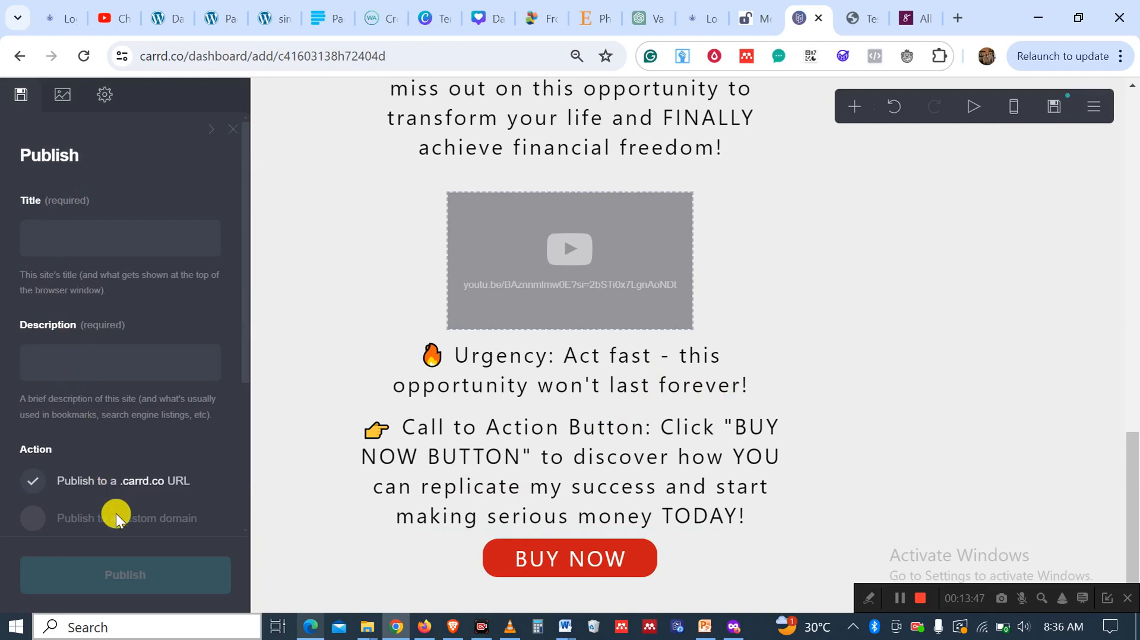
pyautogui.scroll(-4, 116, 514)
pyautogui.scroll(4, 115, 514)
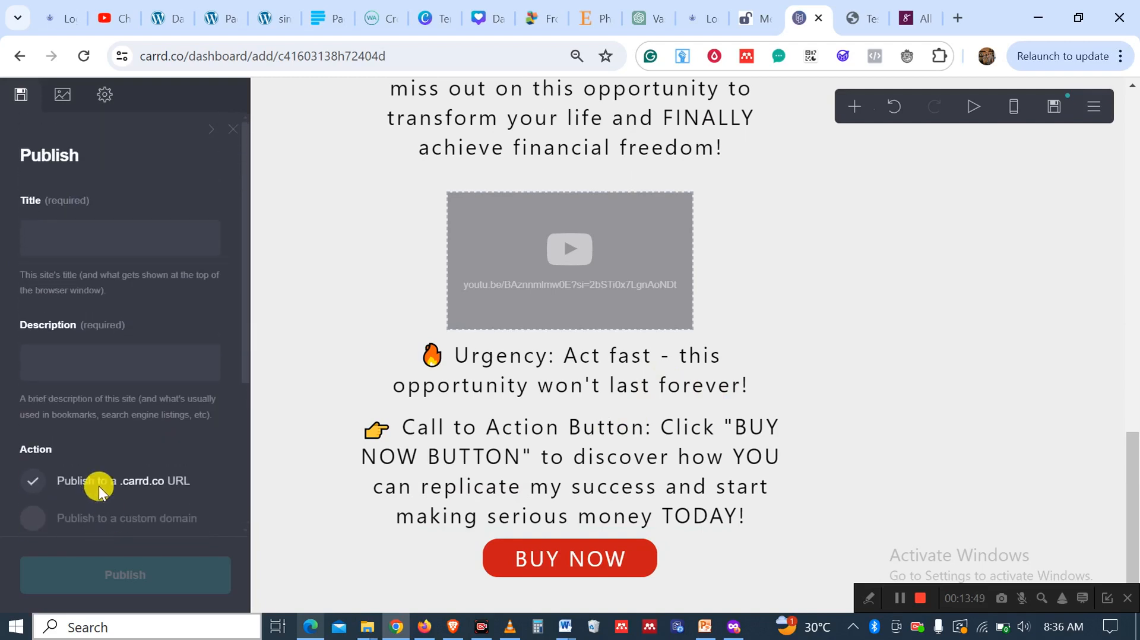
pyautogui.click(93, 241)
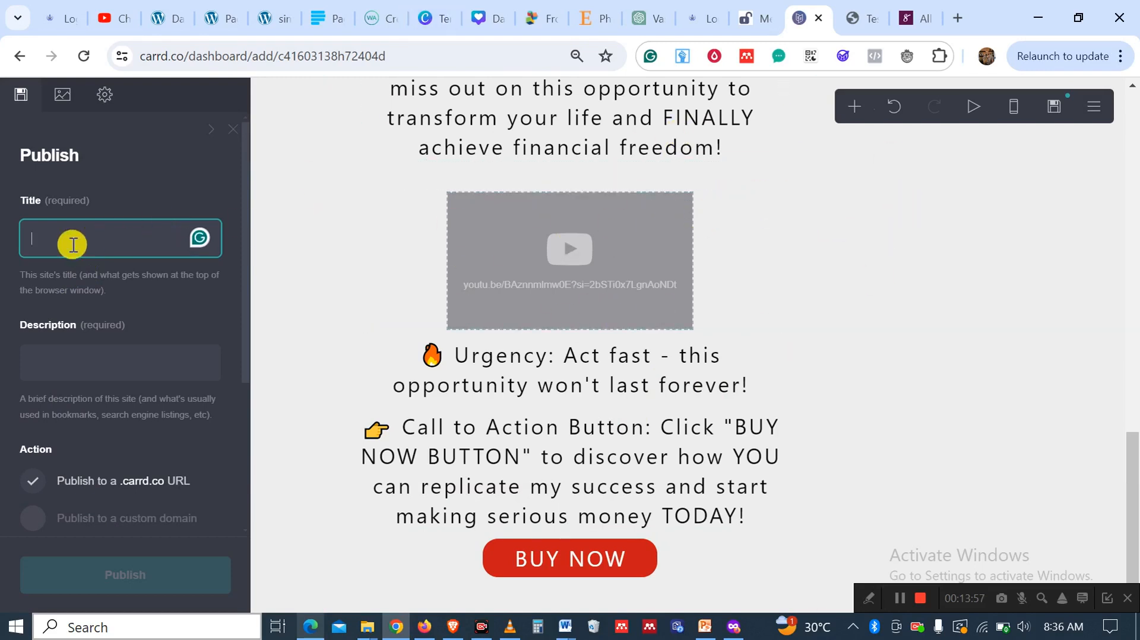
pyautogui.write('Tutir')
pyautogui.press('BackSpace')
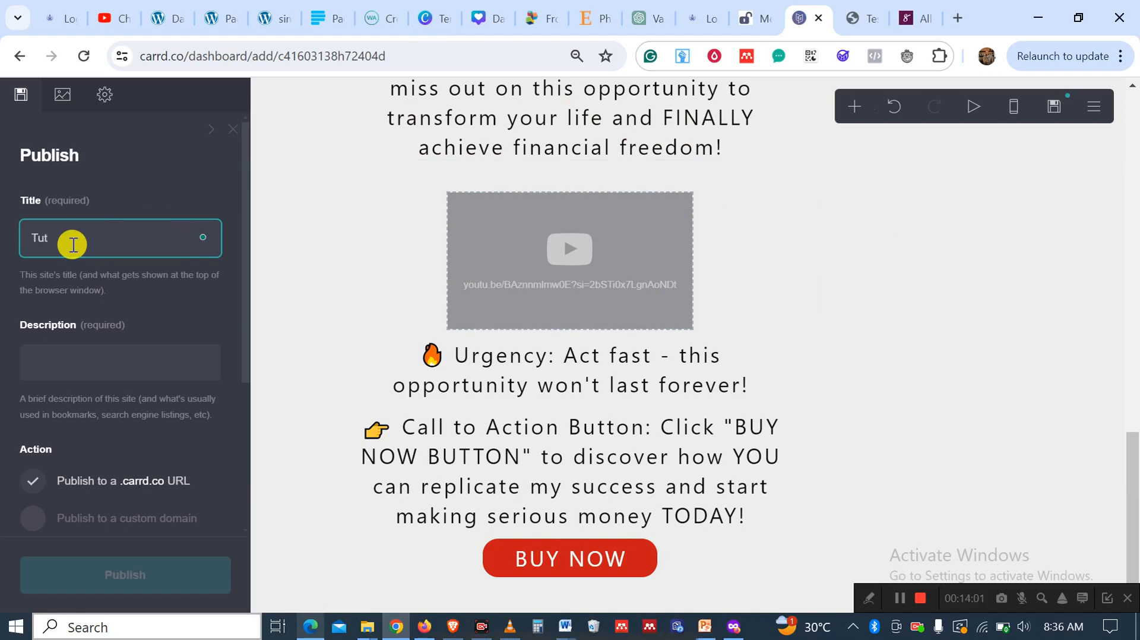
pyautogui.write('orial for CVarrd')
pyautogui.press('BackSpace')
pyautogui.press('BackSpace')
pyautogui.press('BackSpace')
pyautogui.press('BackSpace')
pyautogui.press('BackSpace')
pyautogui.write('arrd')
# Enter "This is just a class tutorial for my students" as the site description
pyautogui.click(89, 376)
pyautogui.write('Th')
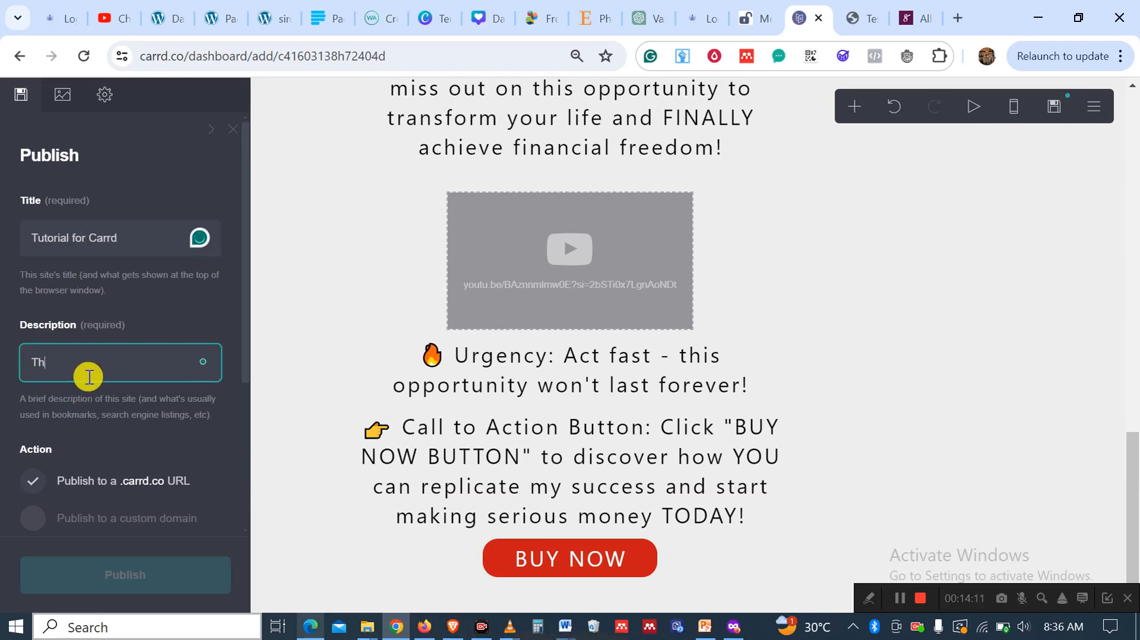
pyautogui.write('is is just a class t')
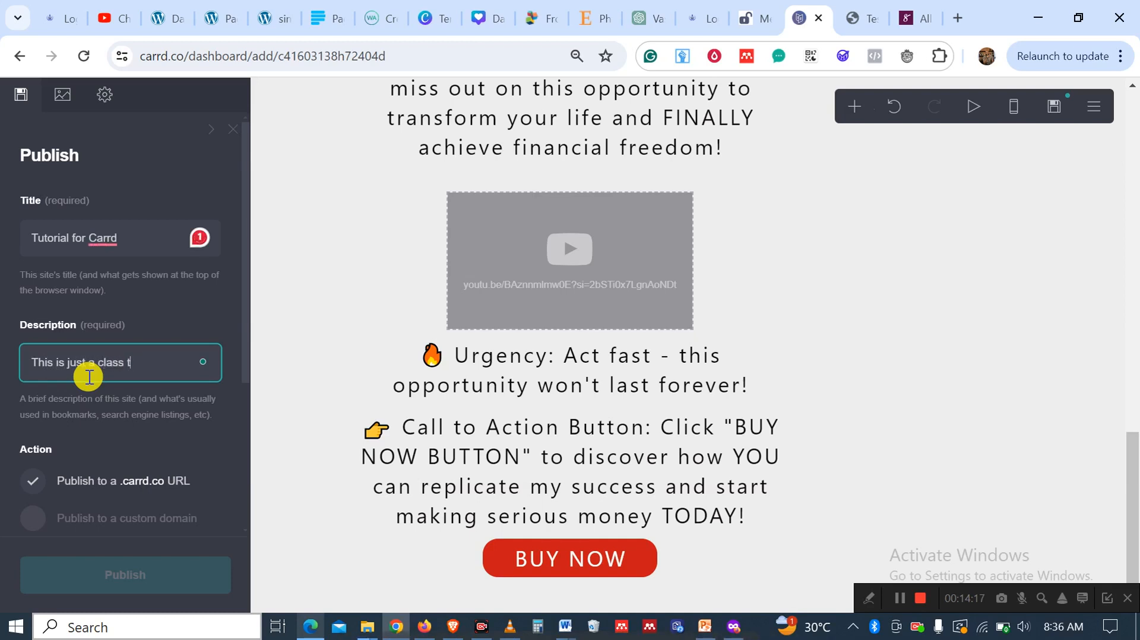
pyautogui.write('utorial for my studen')
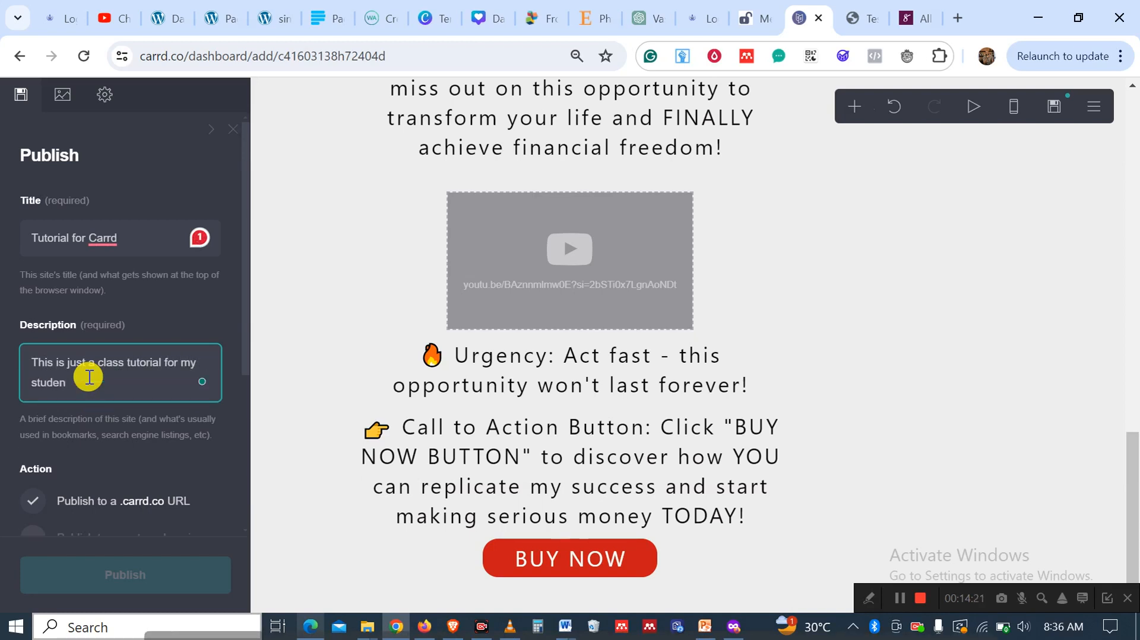
pyautogui.write('rs')
pyautogui.press('BackSpace')
pyautogui.press('BackSpace')
pyautogui.write('ts')
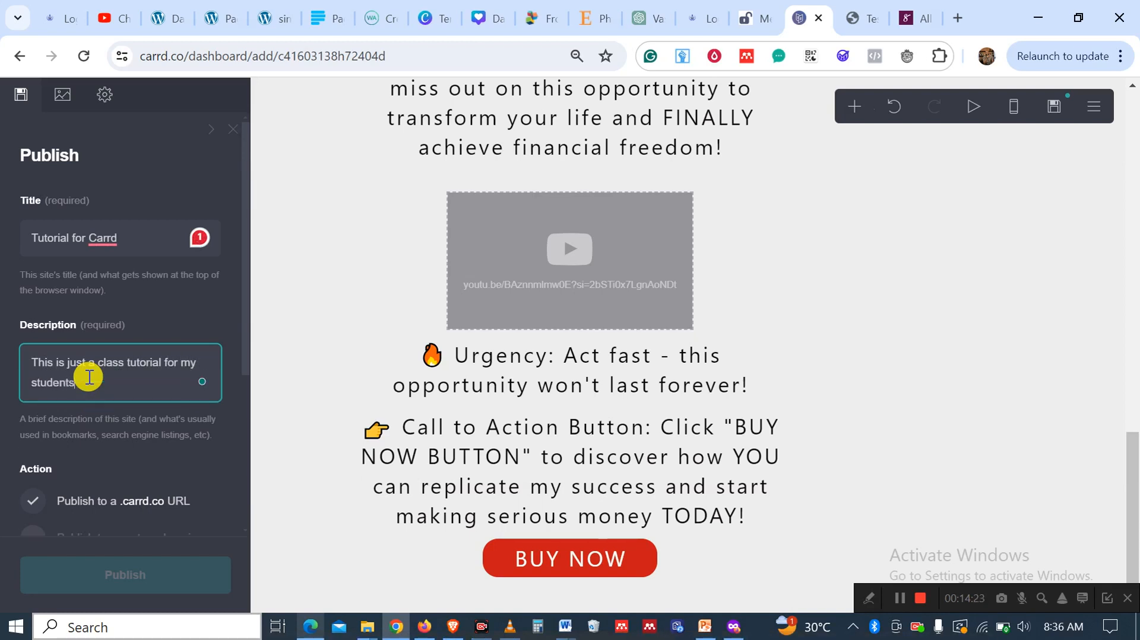
# Set the site's .carrd.co address name to "bagg" and try to publish the site
pyautogui.scroll(-4, 101, 409)
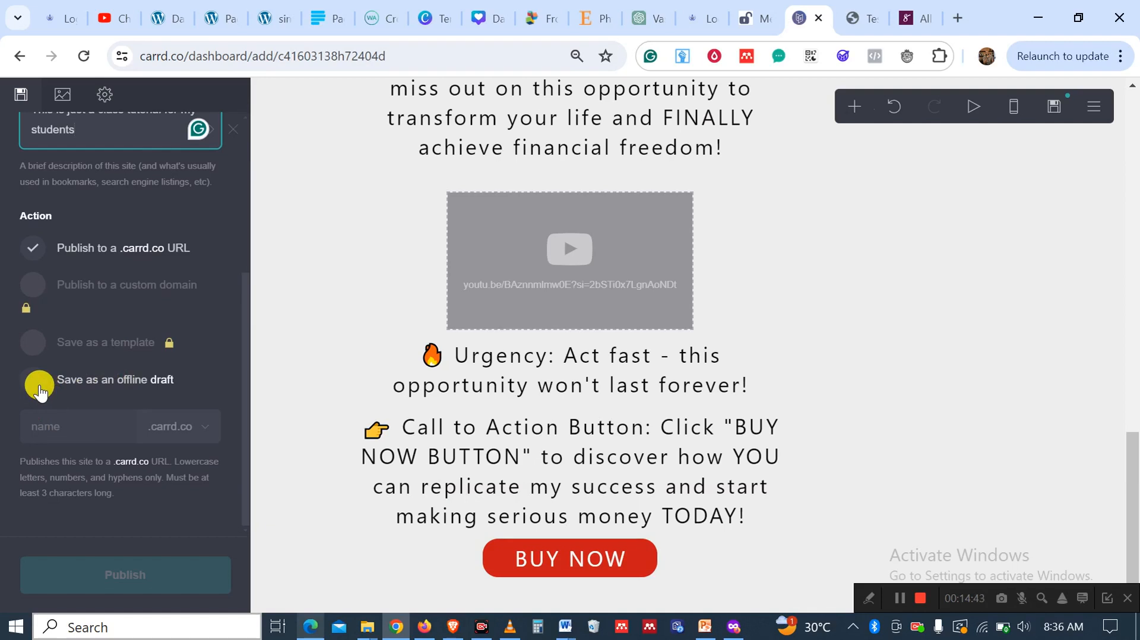
pyautogui.click(76, 427)
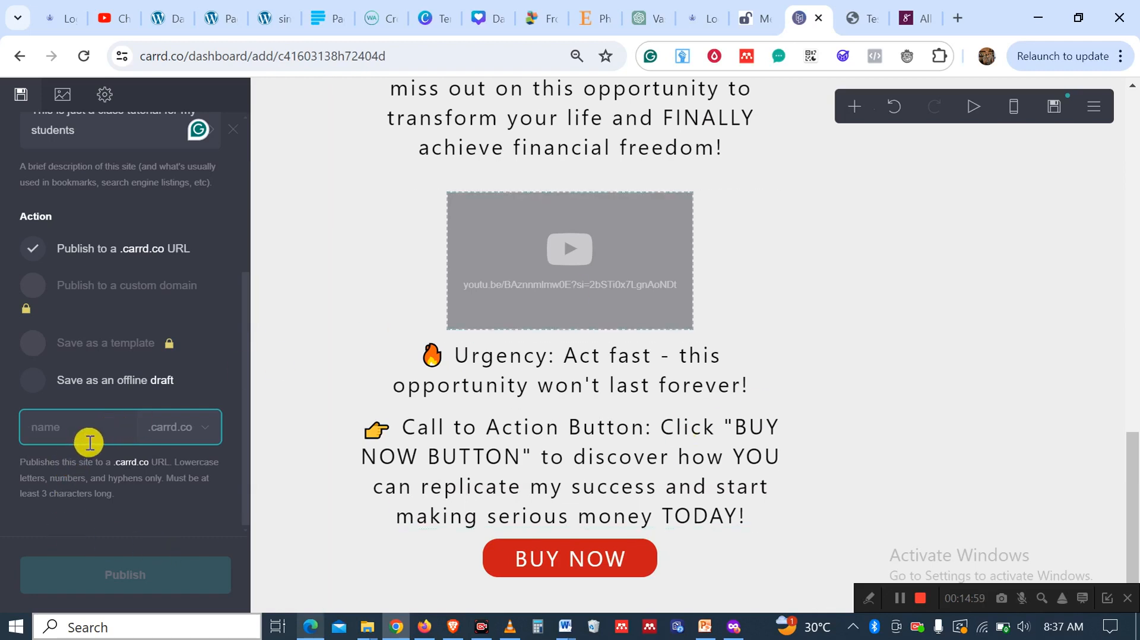
pyautogui.write('bagg')
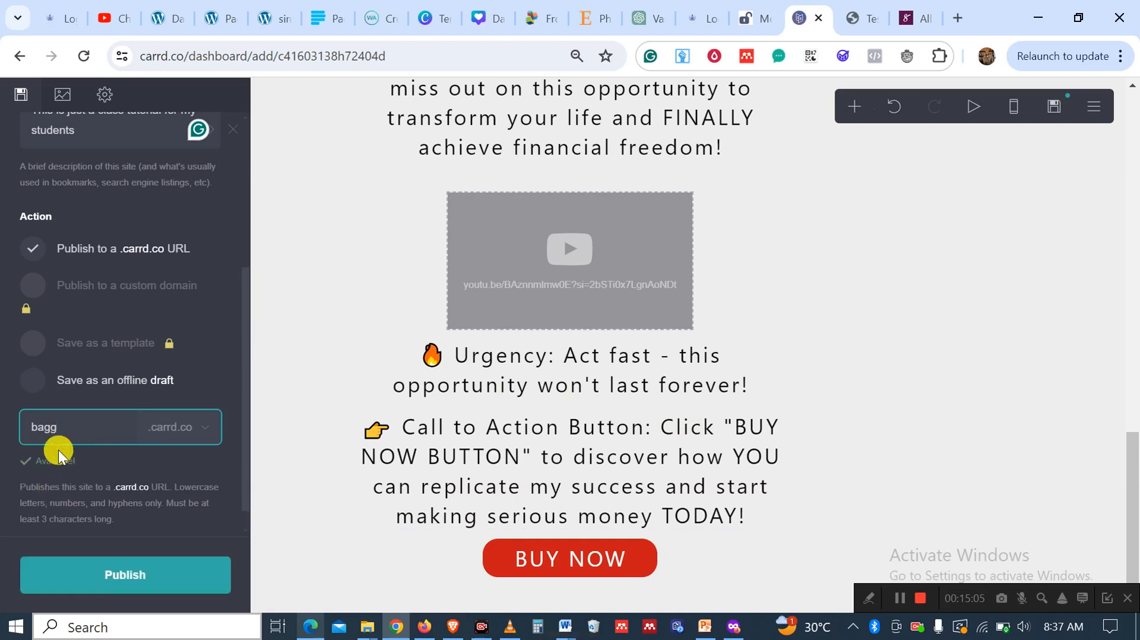
pyautogui.click(126, 576)
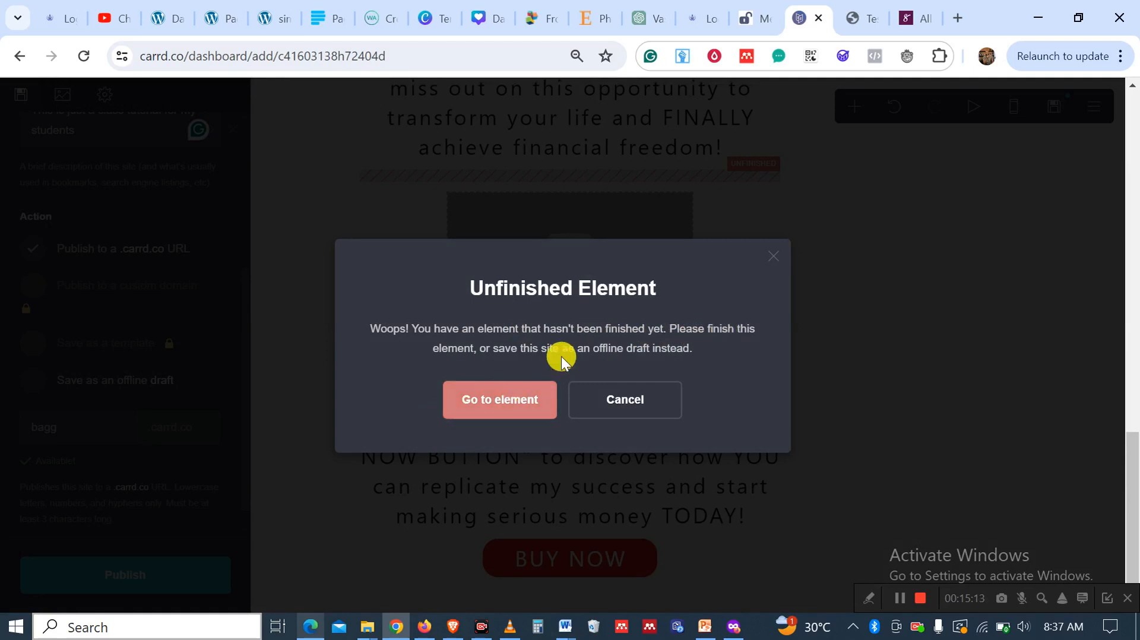
# Go to the unfinished element and delete the empty video placeholder above the embedded YouTube video
pyautogui.click(510, 421)
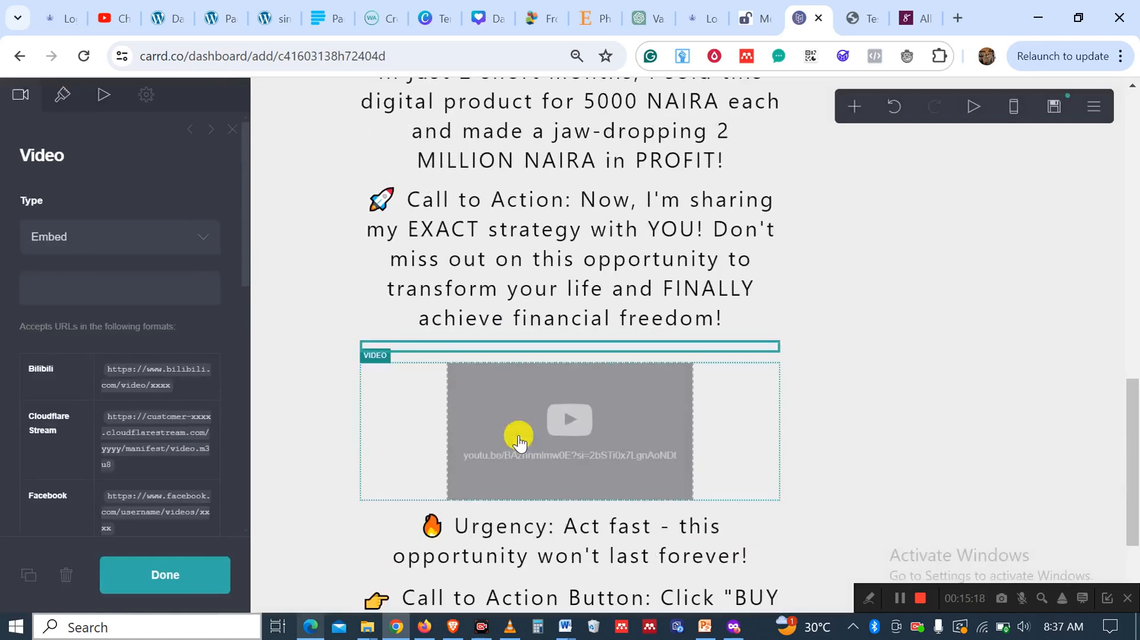
pyautogui.click(743, 347)
pyautogui.click(743, 348)
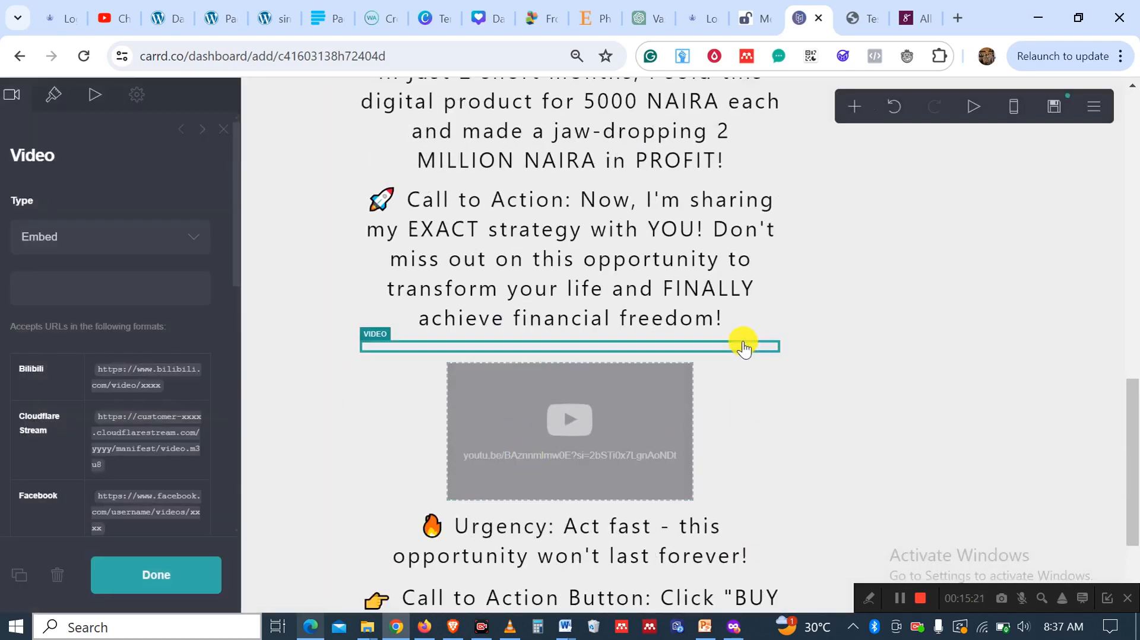
pyautogui.click(64, 575)
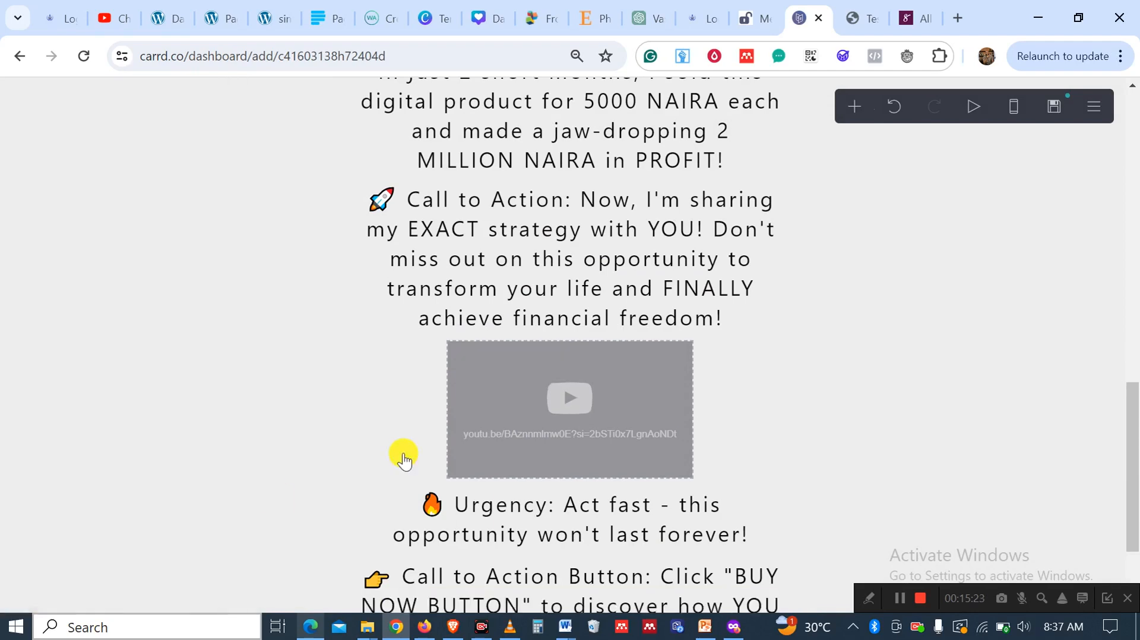
pyautogui.scroll(-3, 581, 414)
pyautogui.scroll(5, 583, 415)
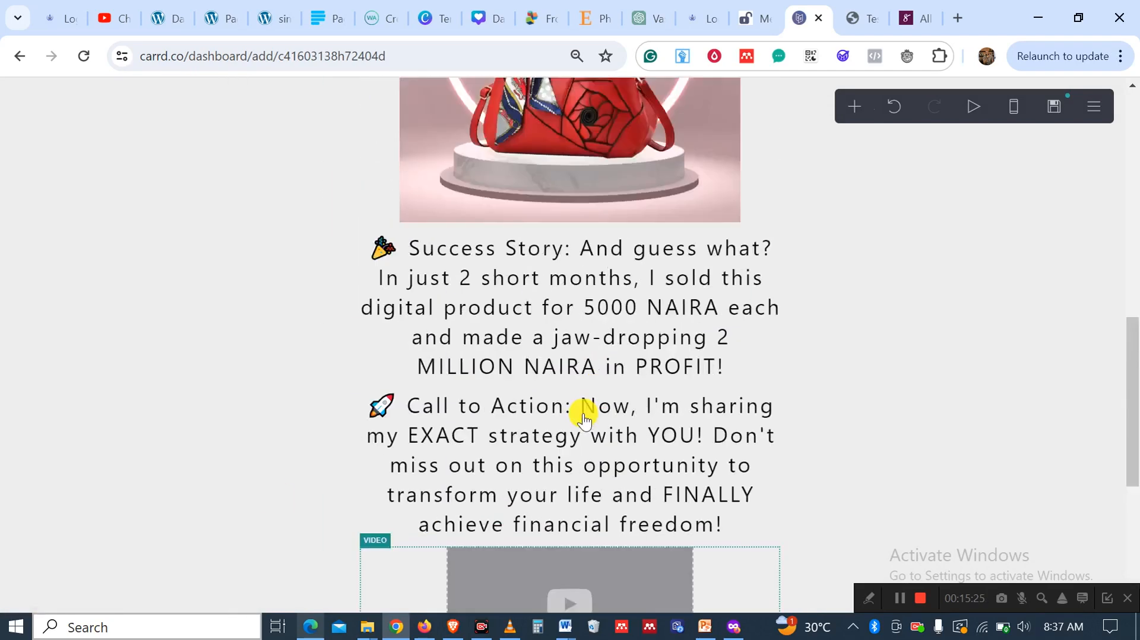
# Publish the site to the .carrd.co address "bagg" with the existing title and description, and publish its changes
pyautogui.click(1097, 106)
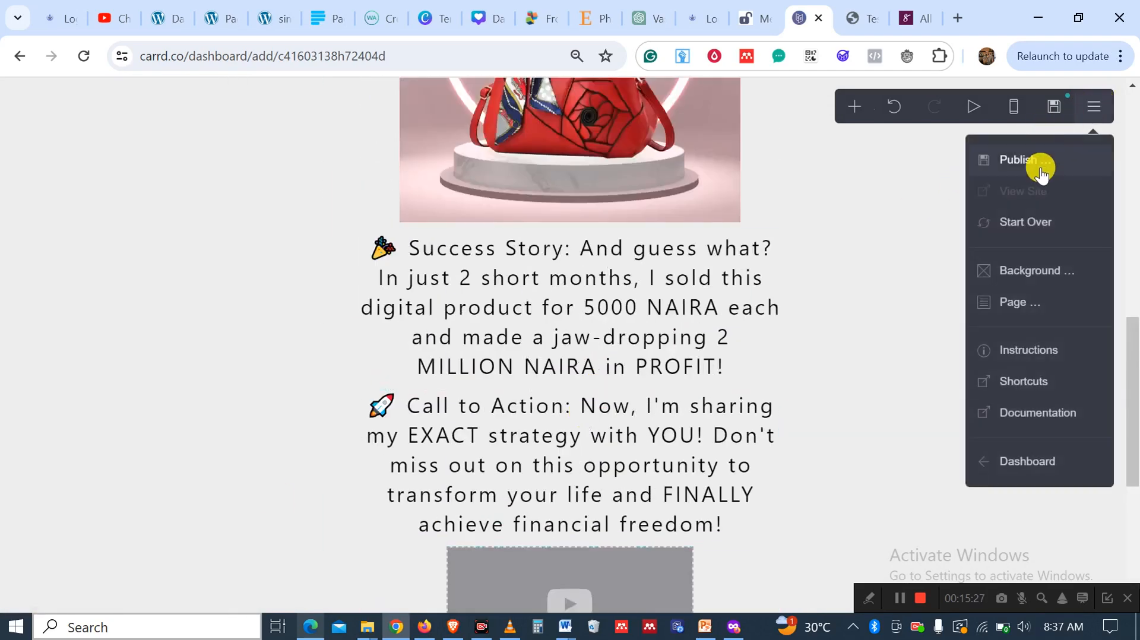
pyautogui.click(1038, 159)
pyautogui.scroll(4, 143, 389)
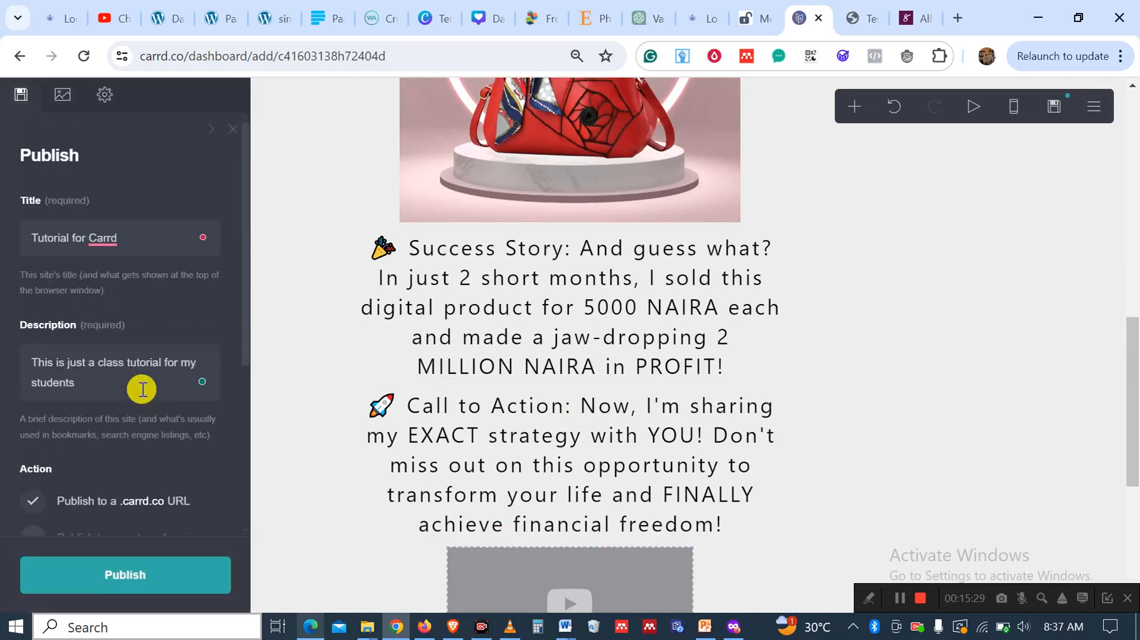
pyautogui.scroll(-4, 142, 386)
pyautogui.scroll(-1, 71, 510)
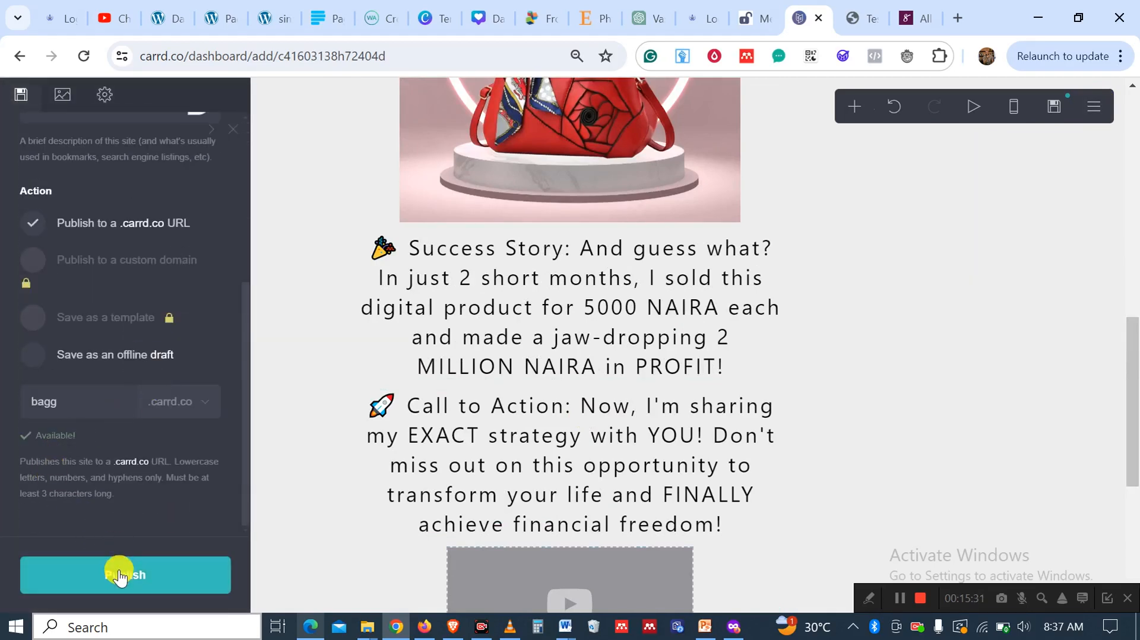
pyautogui.click(118, 574)
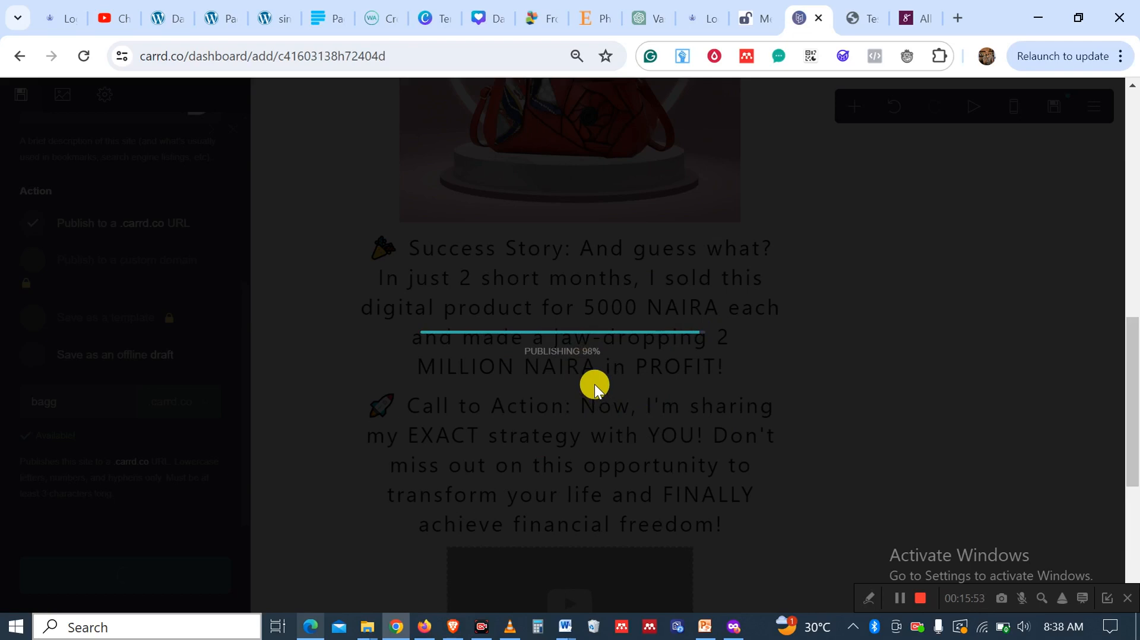
pyautogui.click(899, 597)
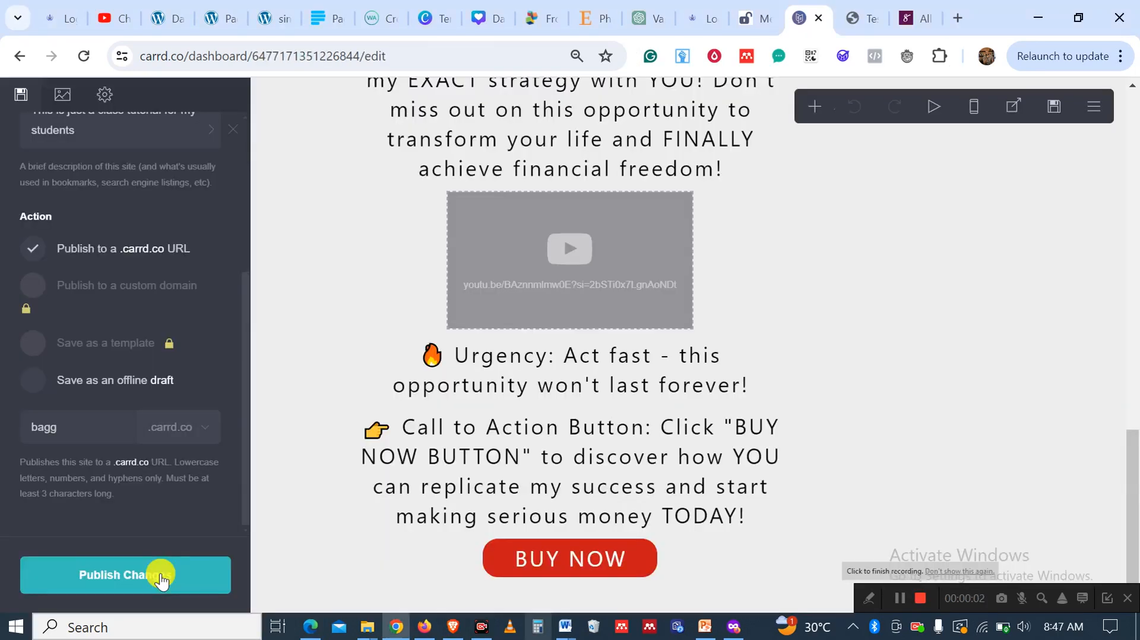
pyautogui.click(160, 574)
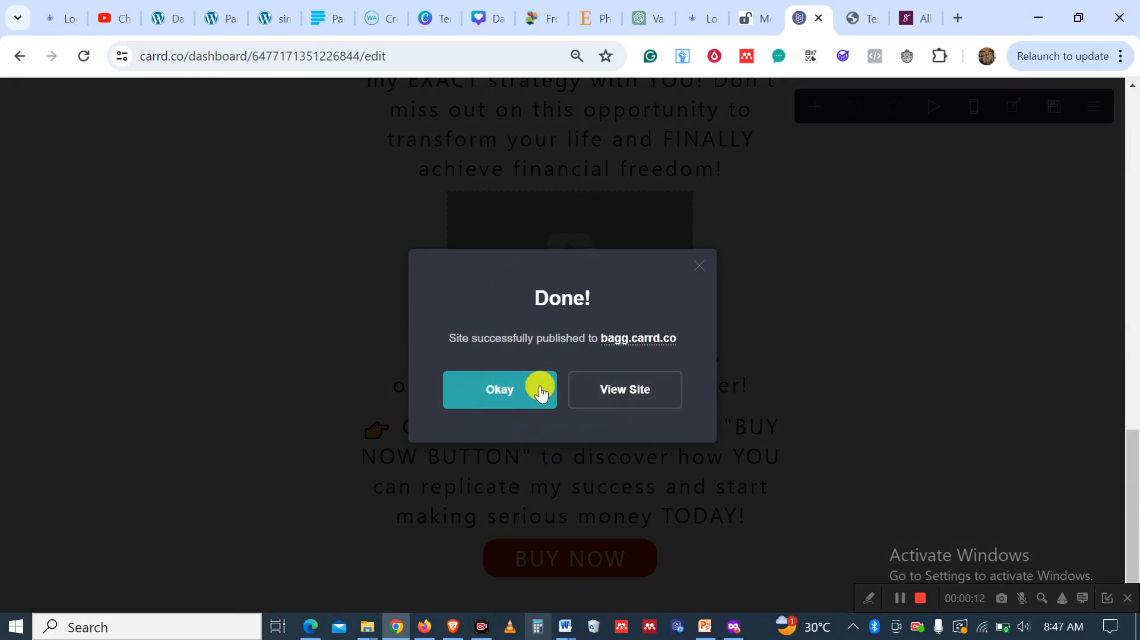
# Copy the published site's link address, open the live site and review the page down to the BUY NOW button
pyautogui.rightClick(619, 343)
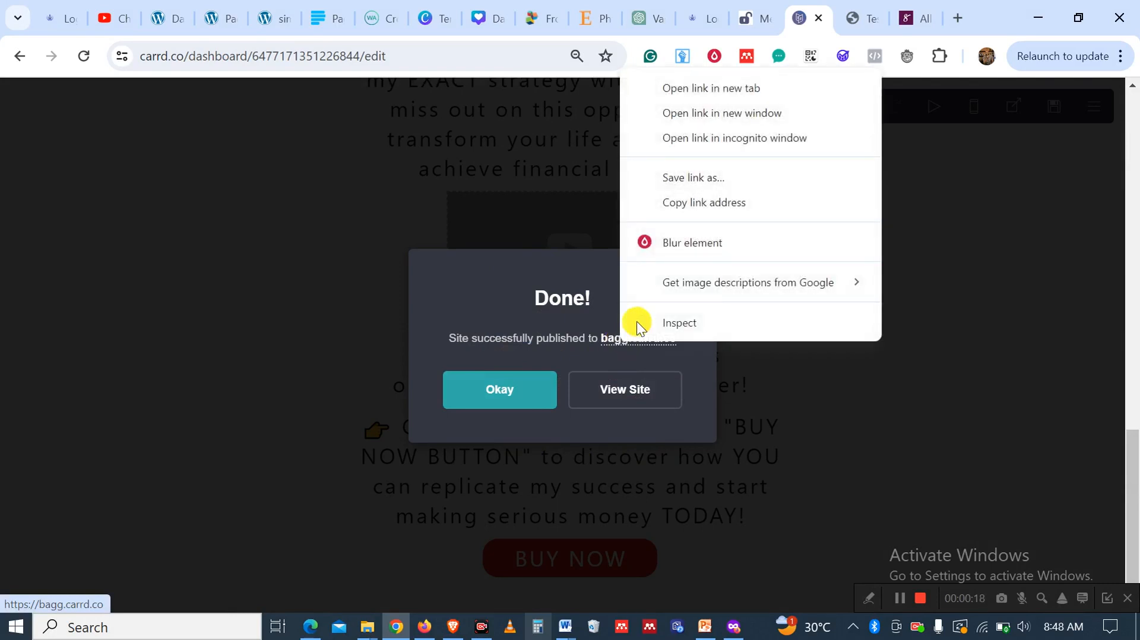
pyautogui.click(692, 204)
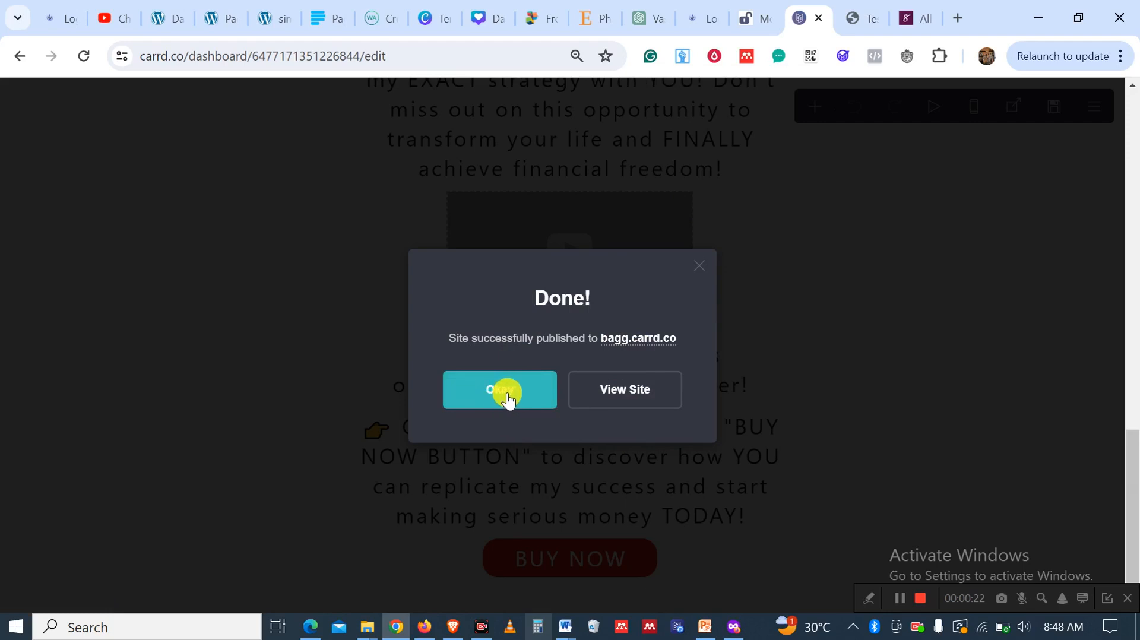
pyautogui.click(625, 392)
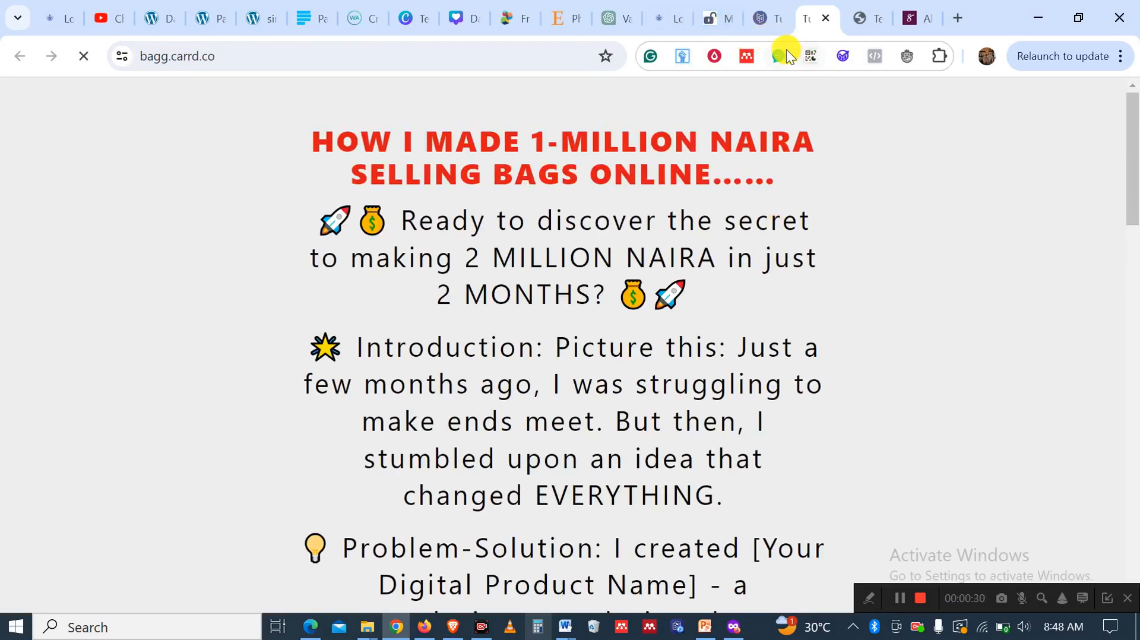
pyautogui.click(770, 19)
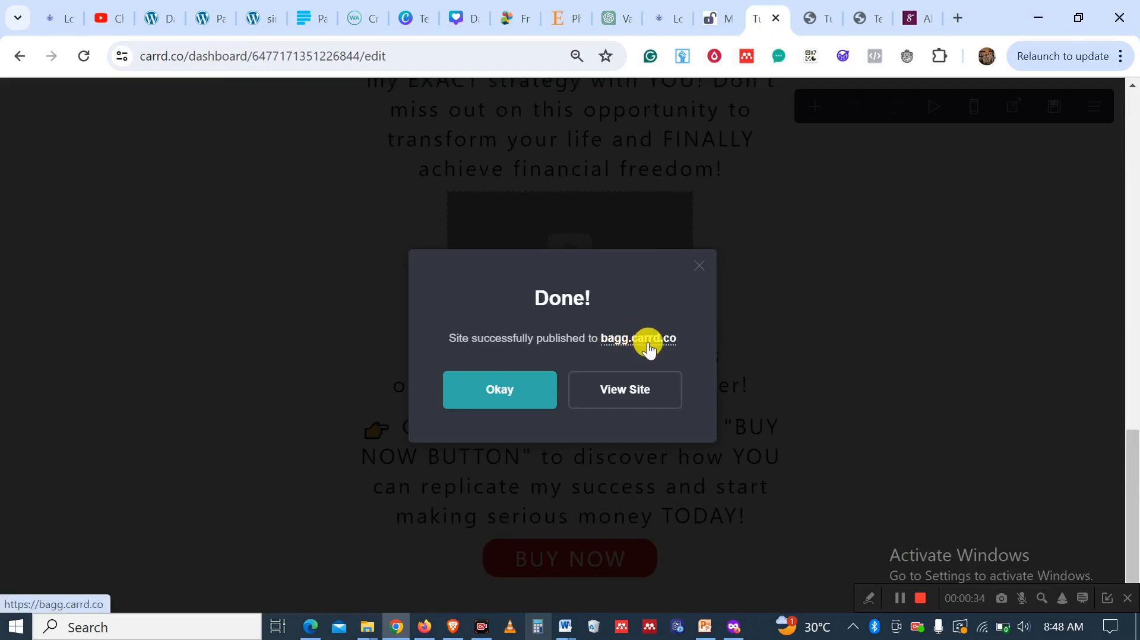
pyautogui.click(808, 30)
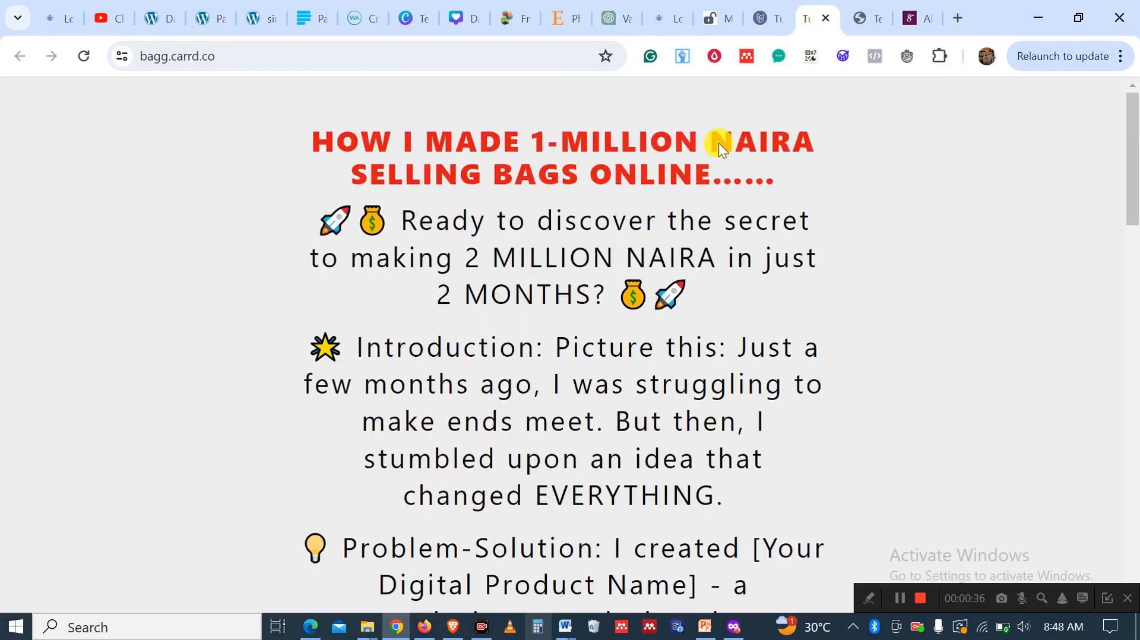
pyautogui.scroll(-12, 622, 274)
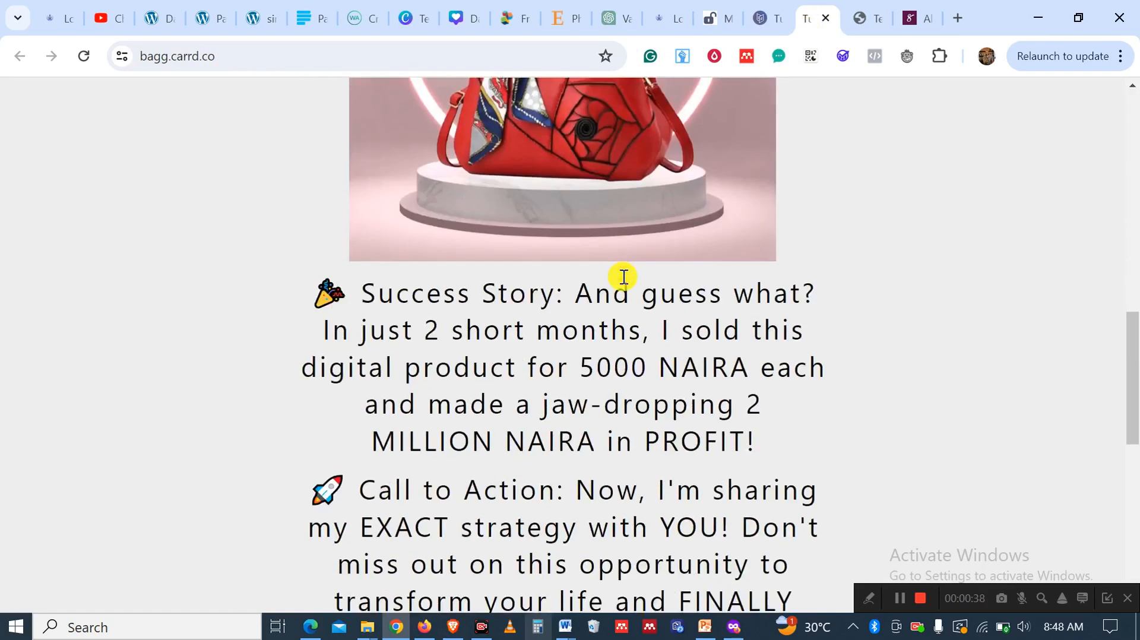
pyautogui.scroll(-8, 624, 276)
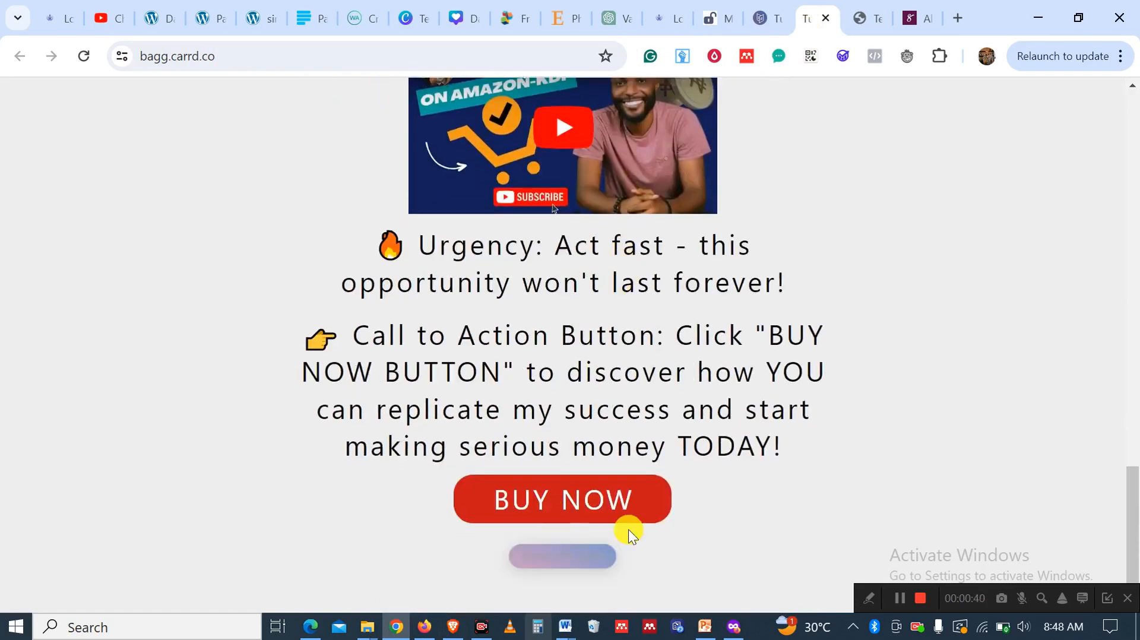
# Test the live page's BUY NOW button through the human check to the Selar store, and return to the landing page's heading
pyautogui.click(571, 497)
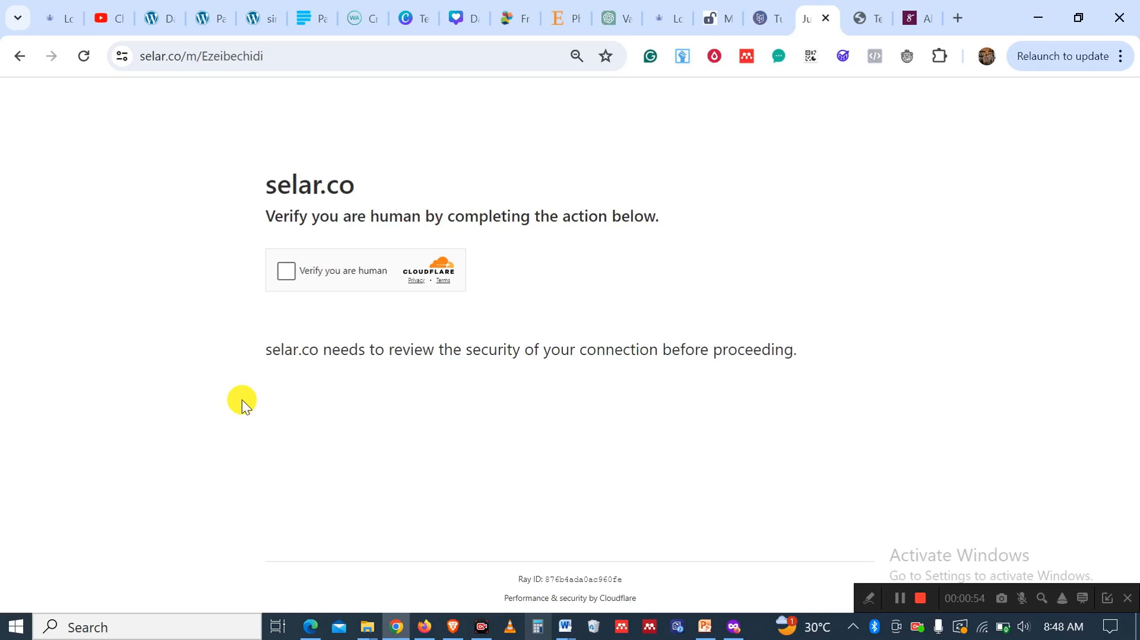
pyautogui.click(286, 275)
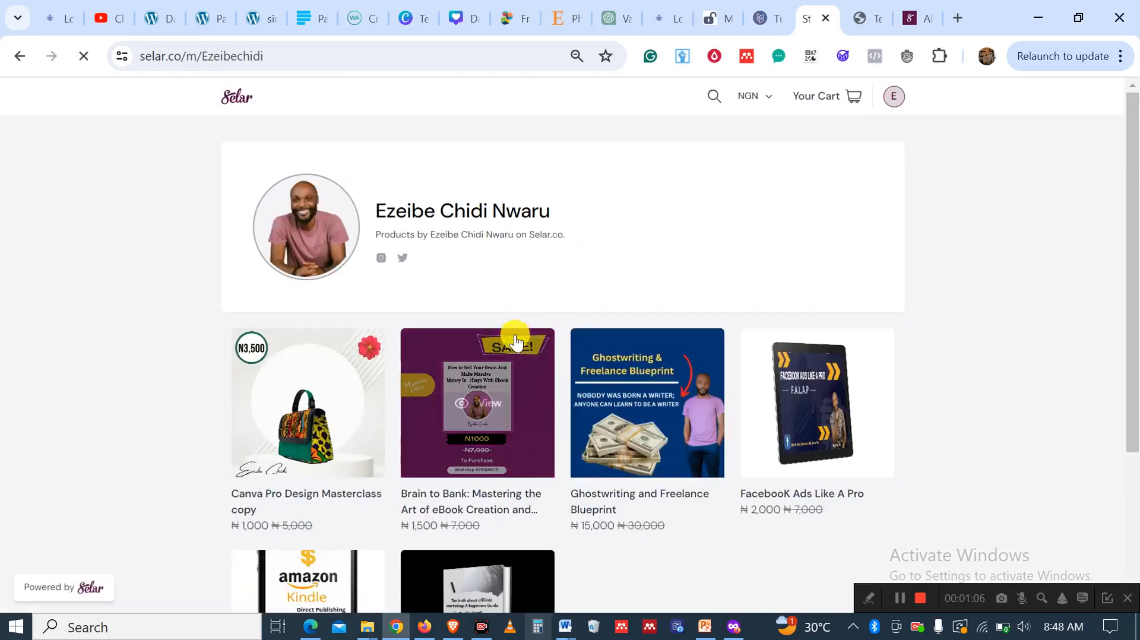
pyautogui.scroll(-3, 621, 472)
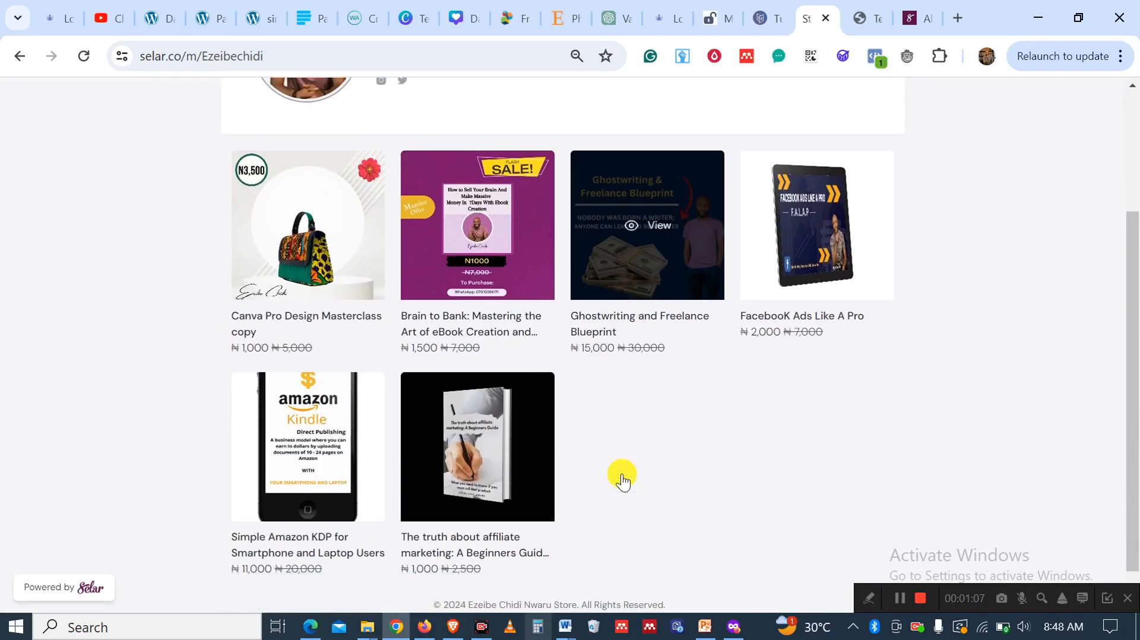
pyautogui.click(20, 57)
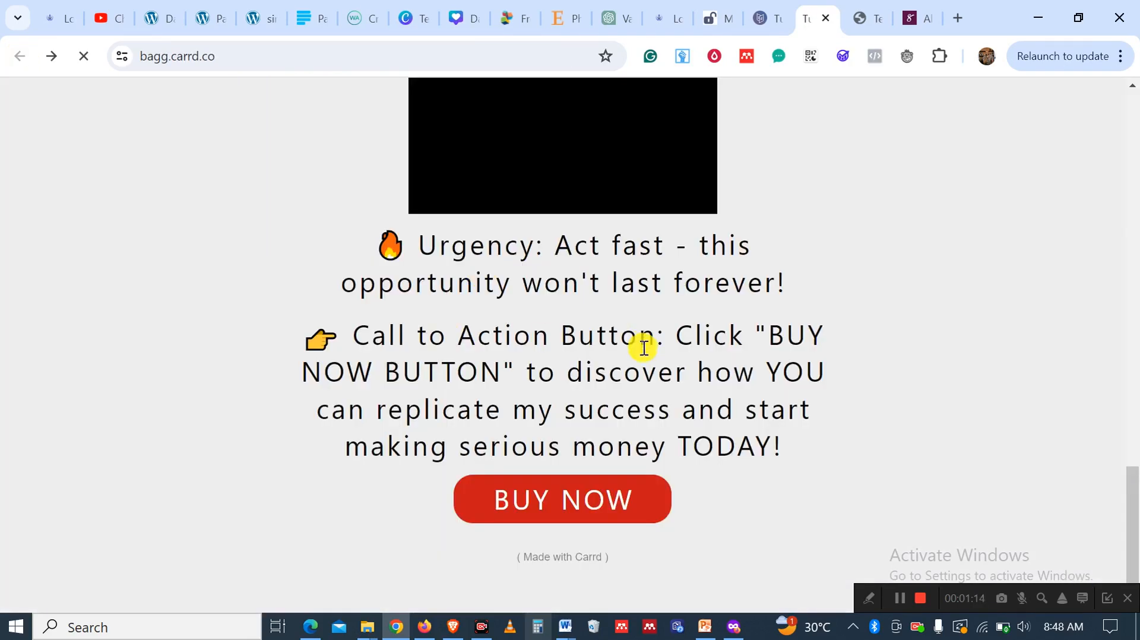
pyautogui.scroll(10, 640, 350)
pyautogui.scroll(2, 640, 350)
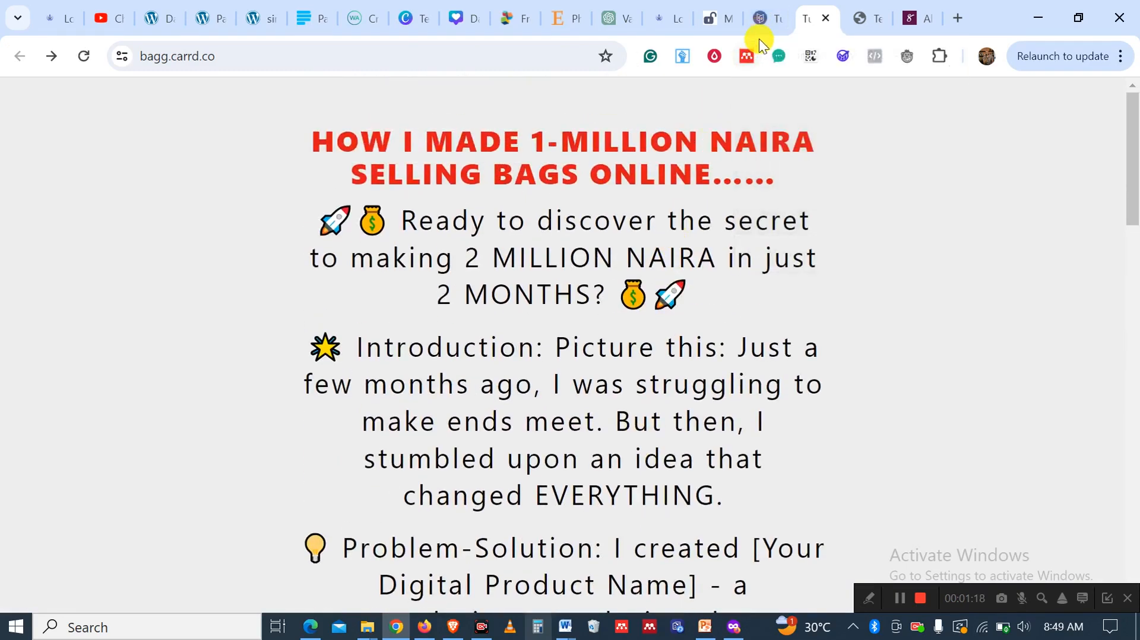
# Dismiss the publish confirmation in the site editor and go to the dashboard to look over the list of sites
pyautogui.click(762, 30)
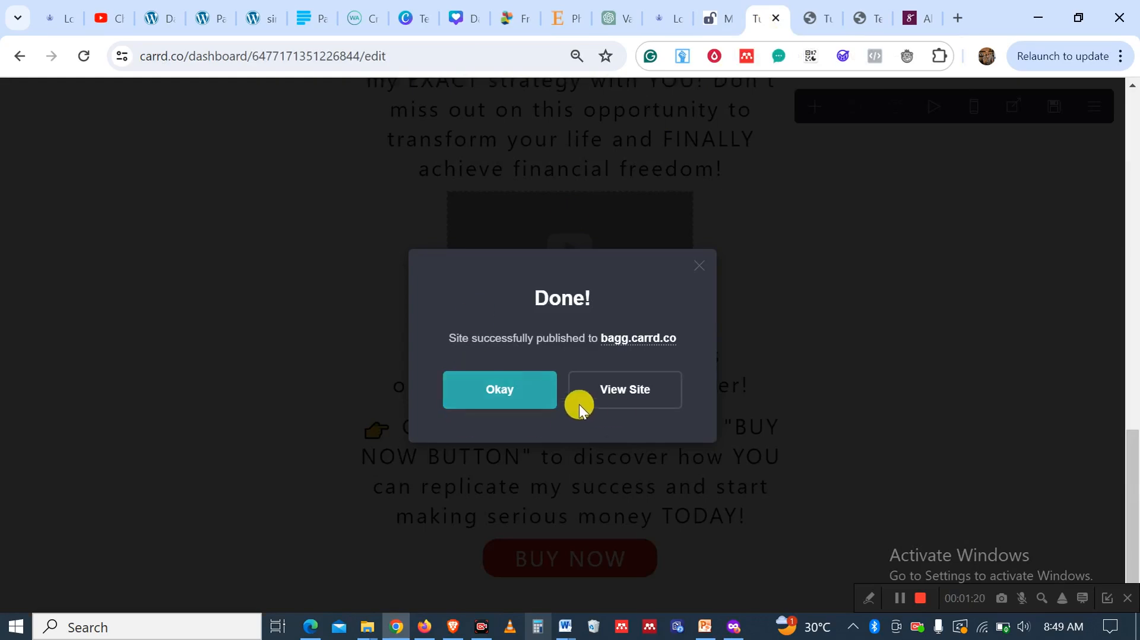
pyautogui.click(504, 393)
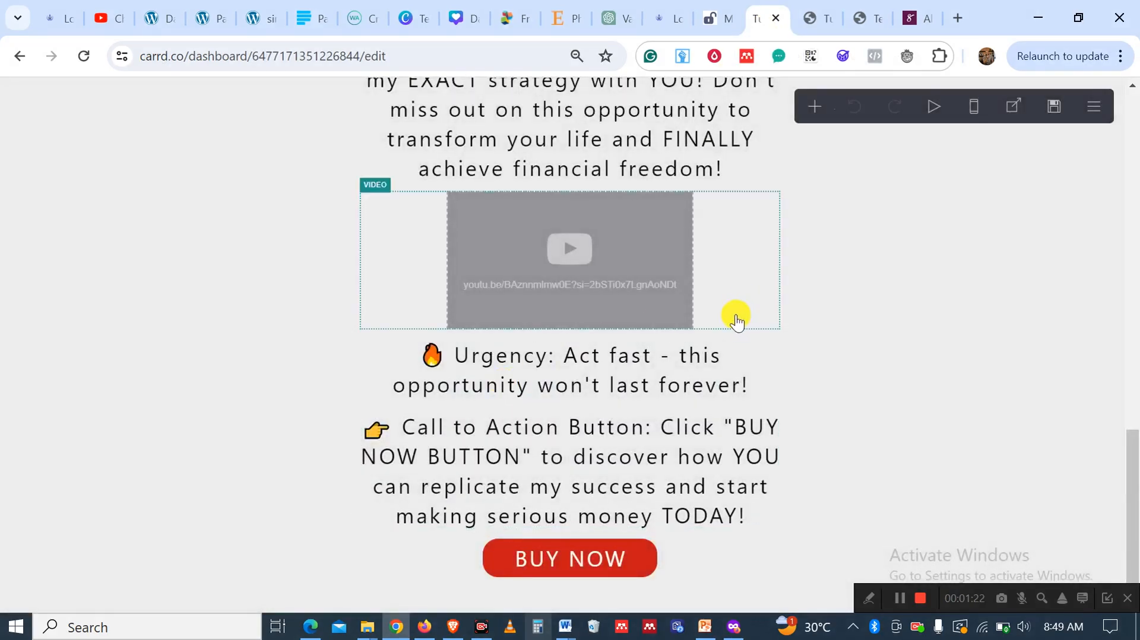
pyautogui.scroll(10, 735, 305)
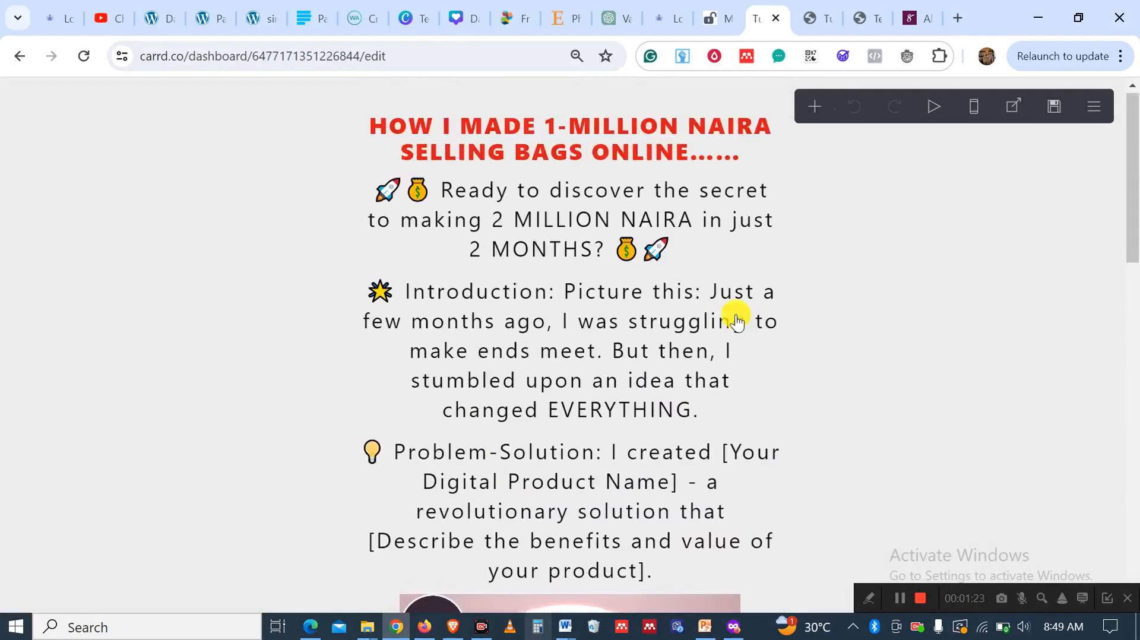
pyautogui.click(1095, 108)
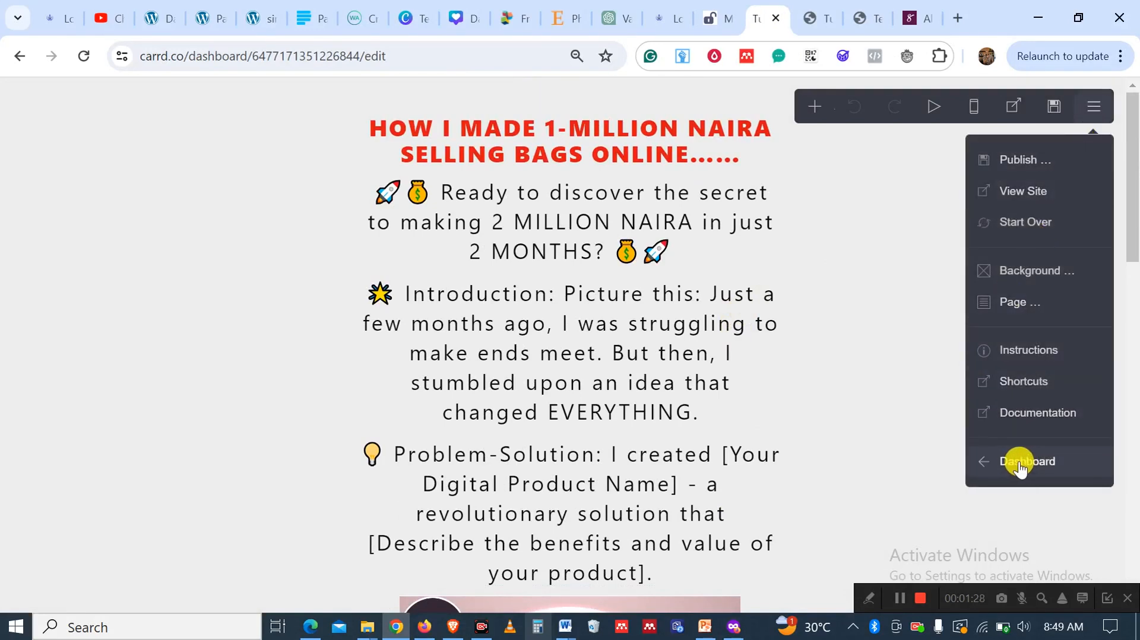
pyautogui.click(1021, 468)
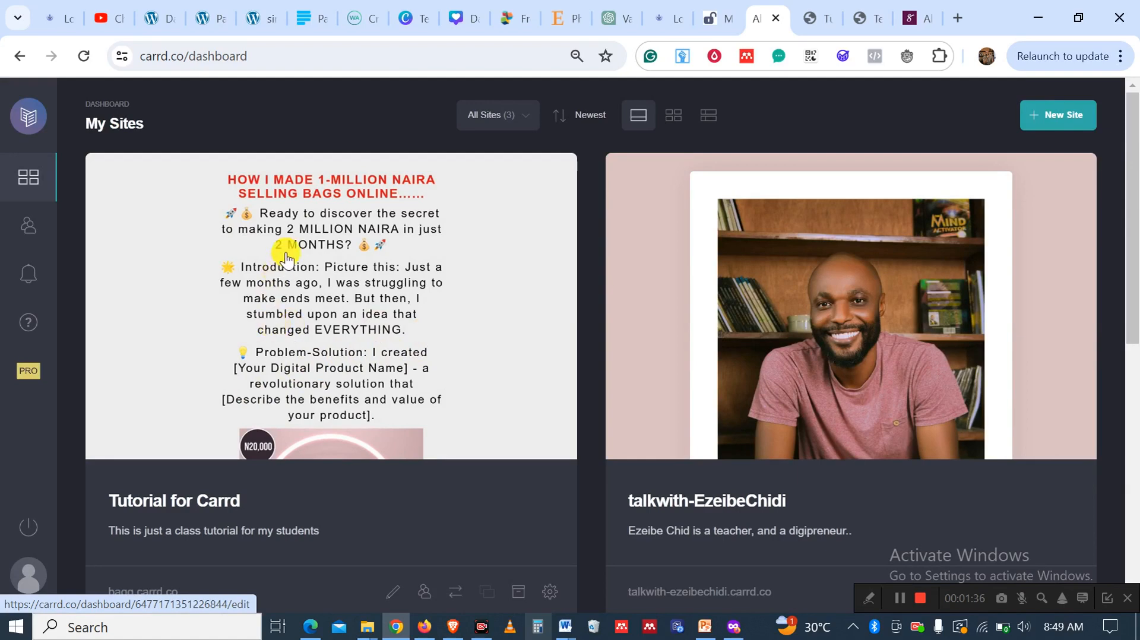
pyautogui.scroll(-3, 784, 437)
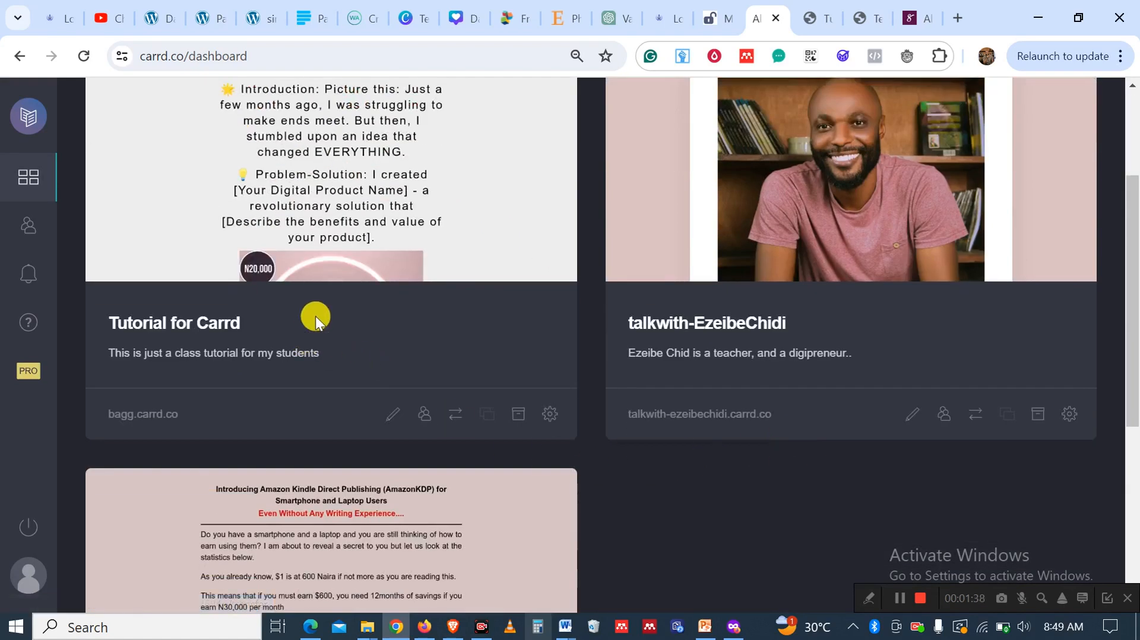
pyautogui.scroll(3, 523, 438)
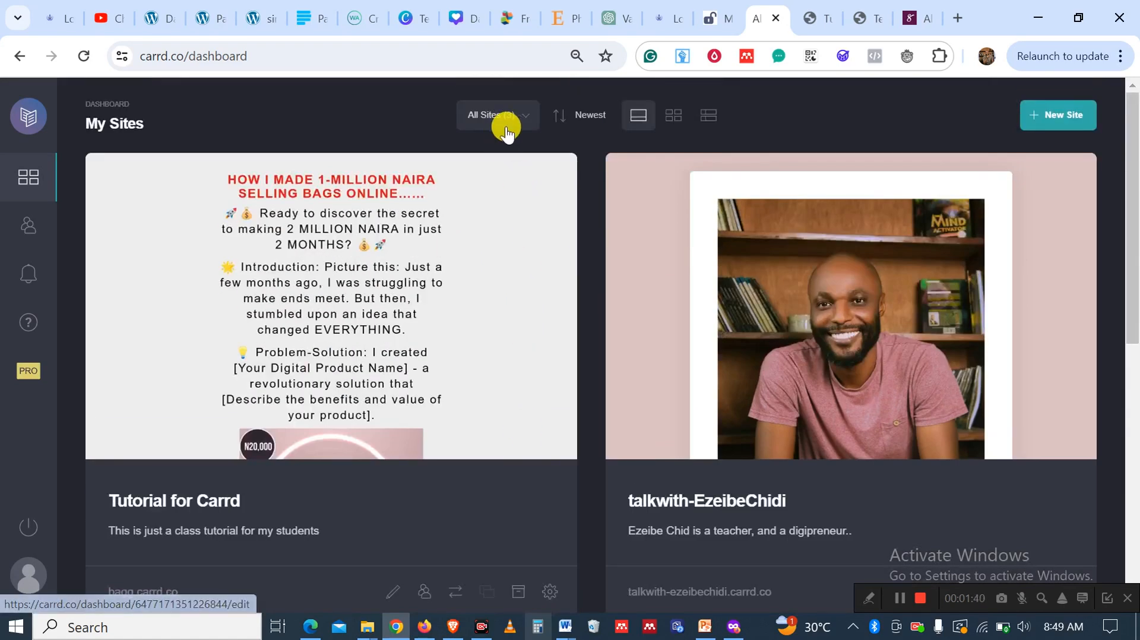